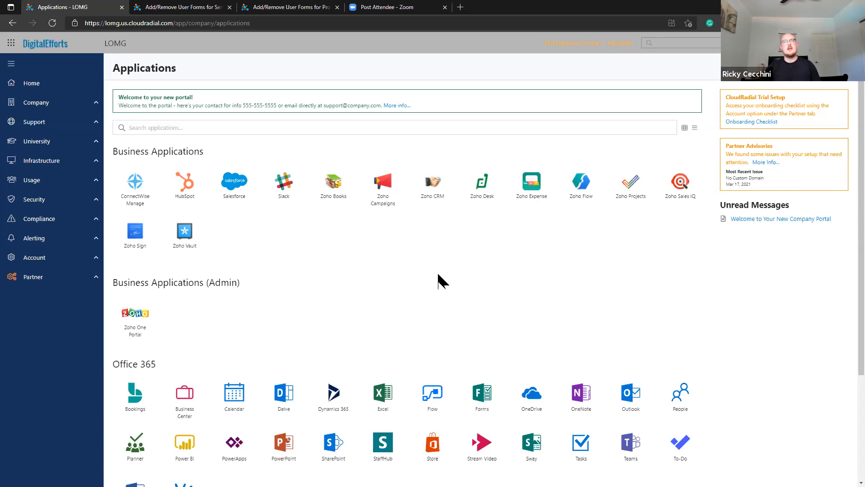
Expand My printer on Report a Problem and preview, then cancel, the printing or scanning form.
click(71, 125)
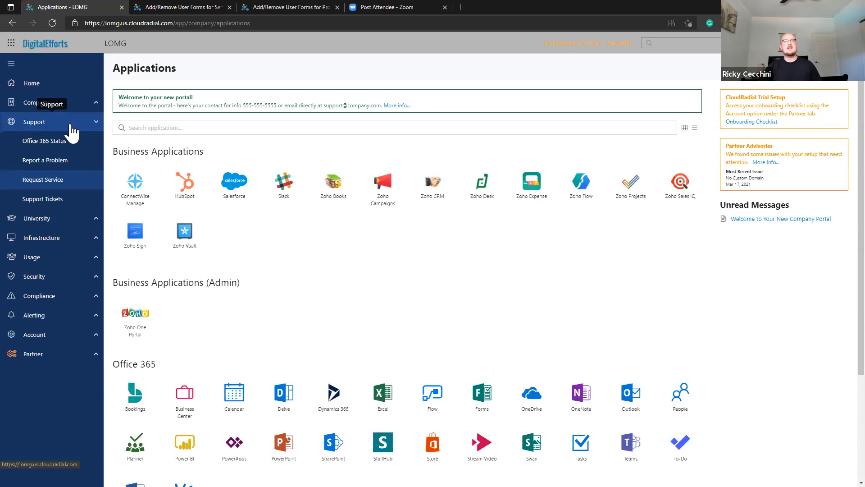
click(64, 166)
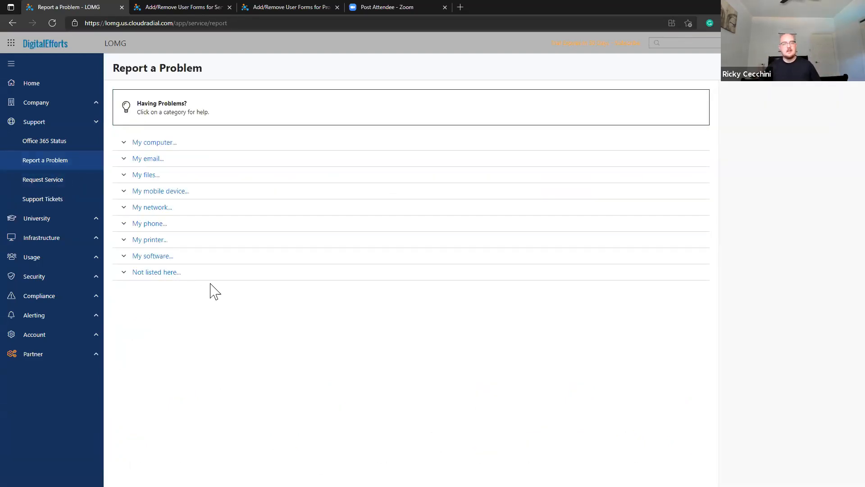
click(205, 241)
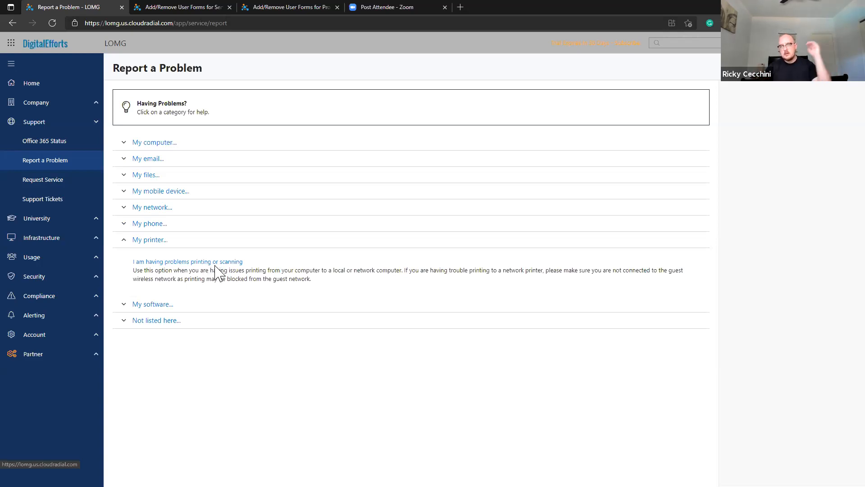
click(219, 261)
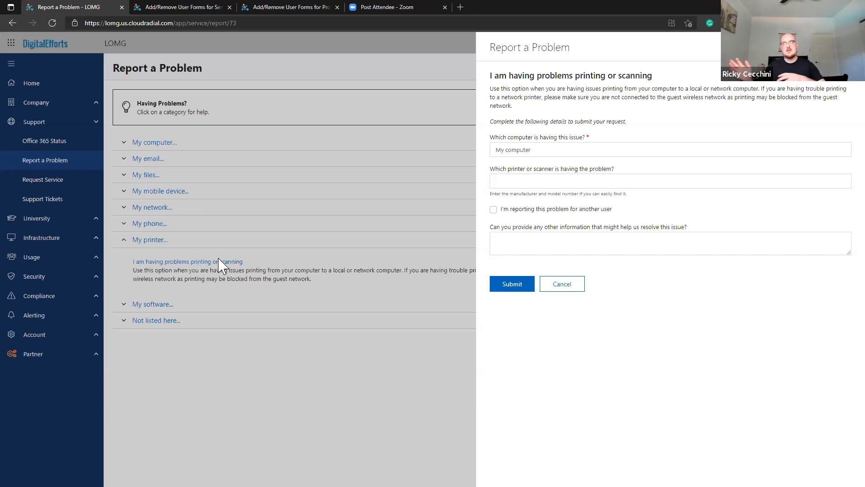
click(581, 289)
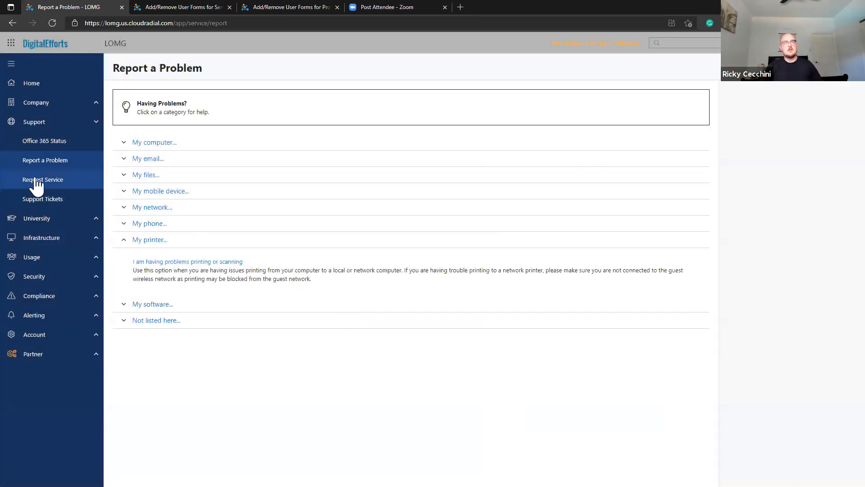
Open the On-Board New User card from the Request Service page's top referenced requests.
click(60, 180)
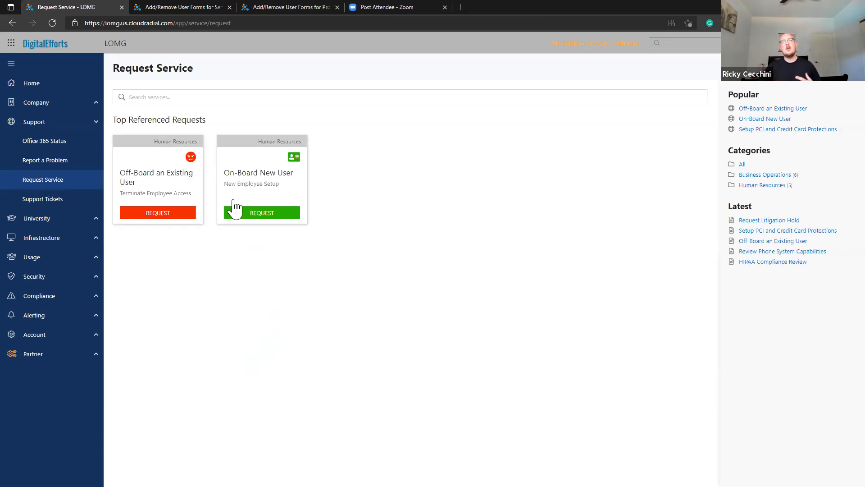
click(244, 216)
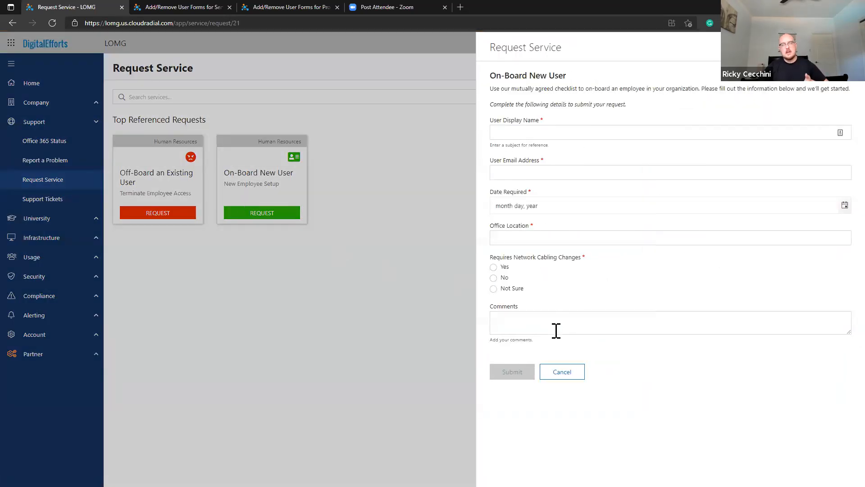
Cancel the On-Board New User form, reopen it, and cancel it again without submitting.
click(569, 374)
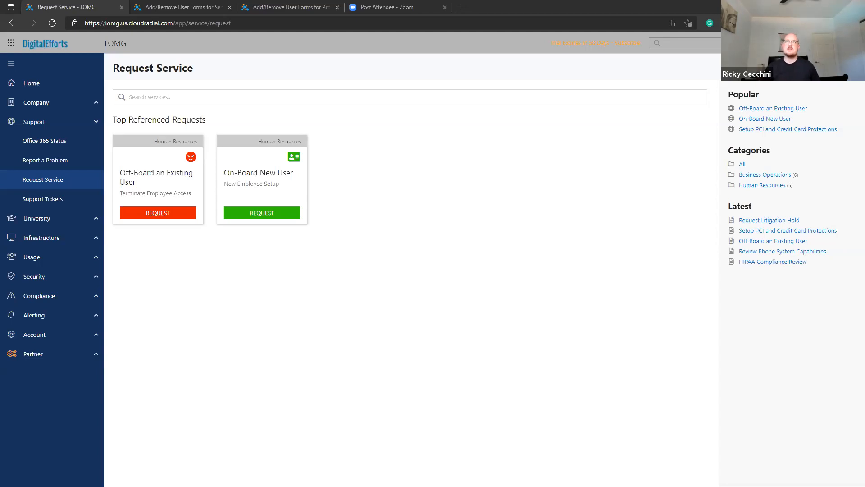
click(269, 195)
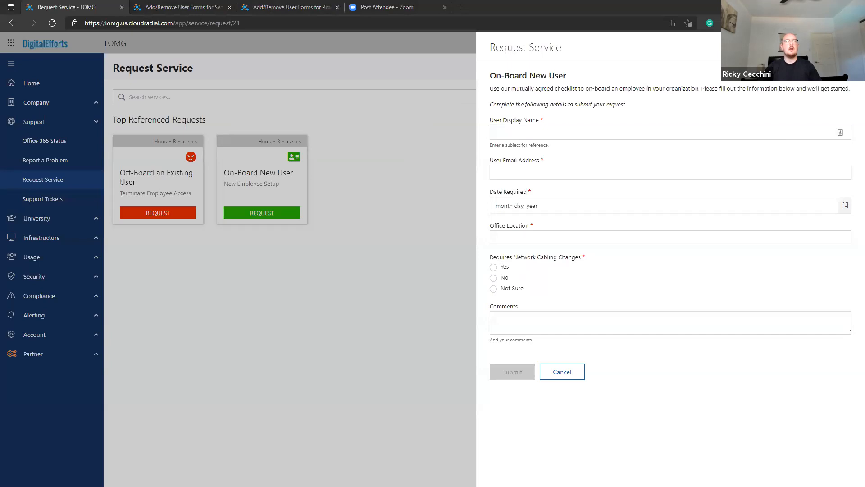
click(565, 376)
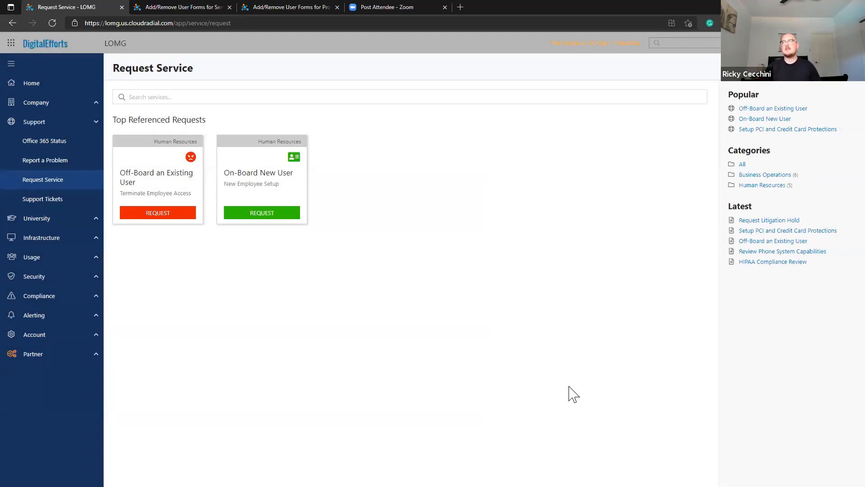
click(101, 359)
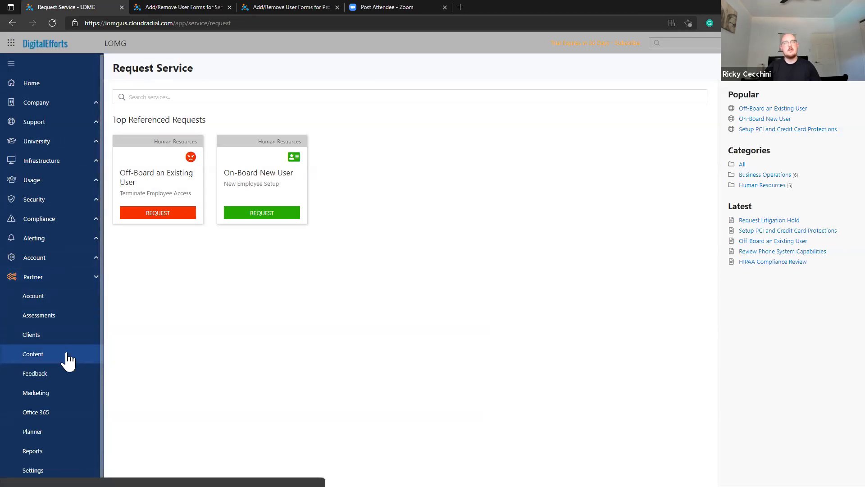
click(33, 353)
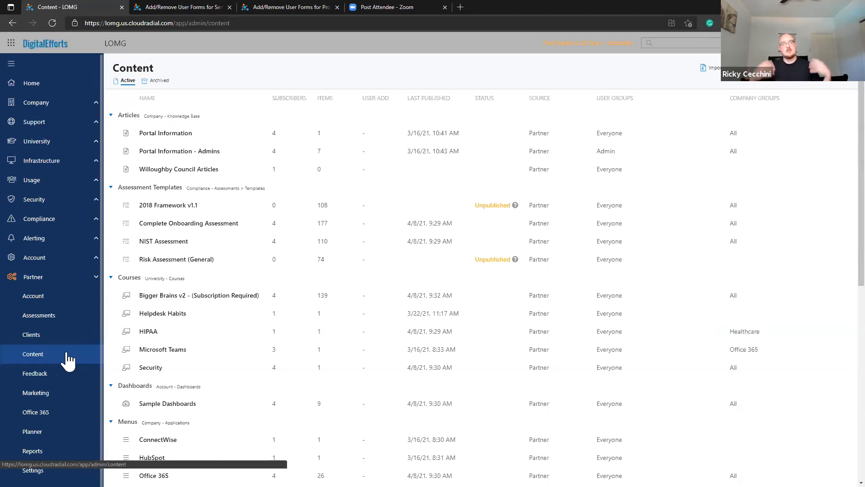
scroll(170, 329, down, 8)
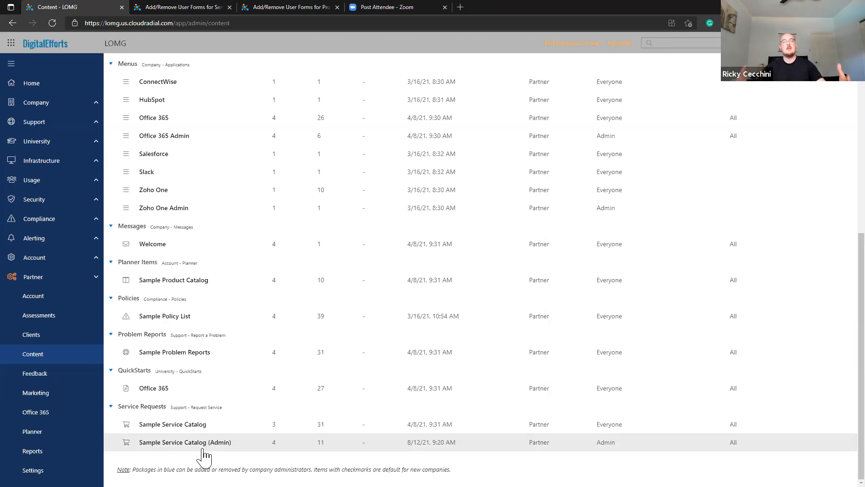
click(198, 407)
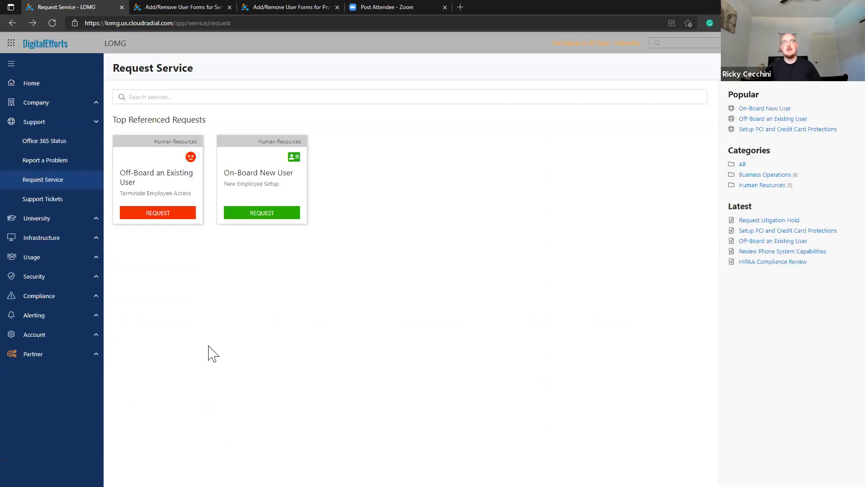
Create a new catalog item under Human Resources with subject New User and description 'New user request.'.
click(797, 84)
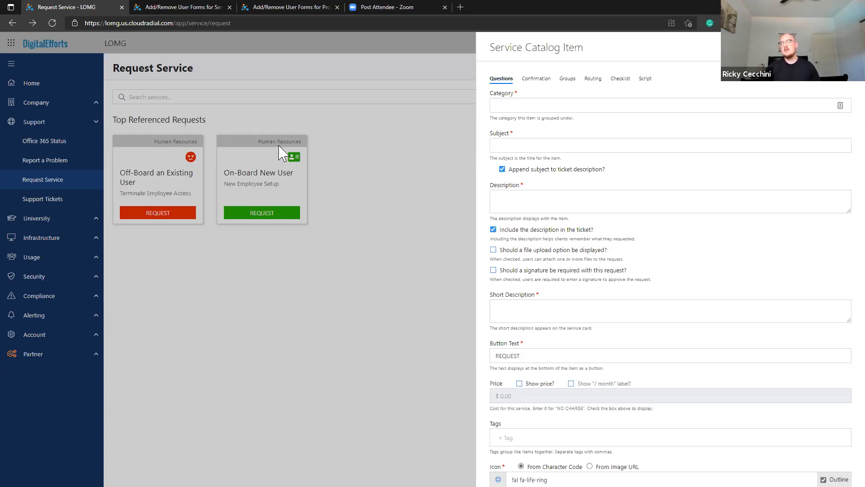
click(519, 105)
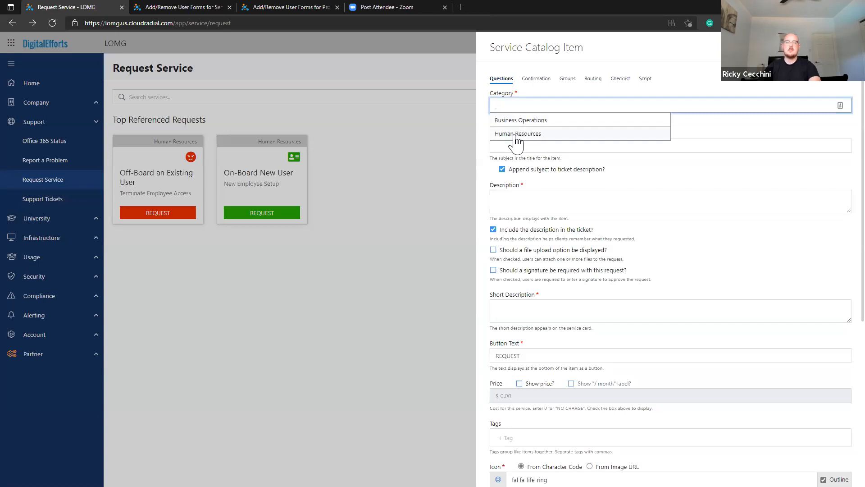
text(dsajkds)
key(ctrl+a)
key(BackSpace)
click(515, 135)
click(526, 145)
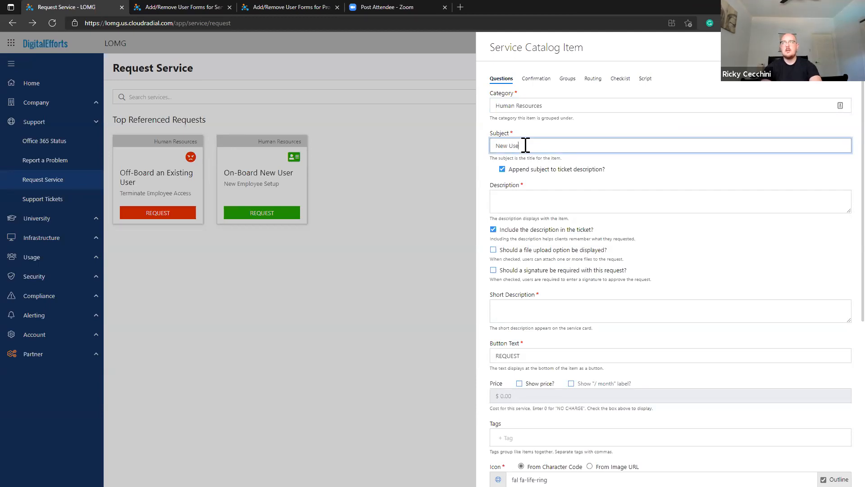
click(541, 197)
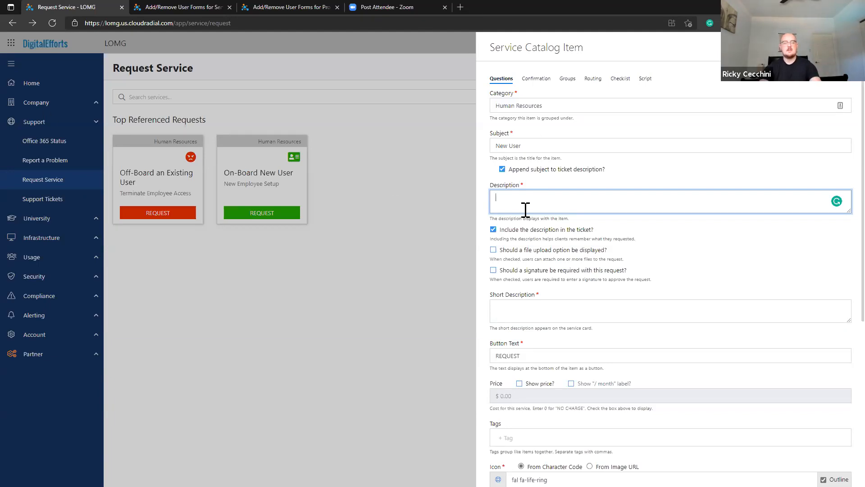
text(Use)
Uncheck 'Include the description in the ticket?' and set the short description to 'New user request.'.
click(554, 231)
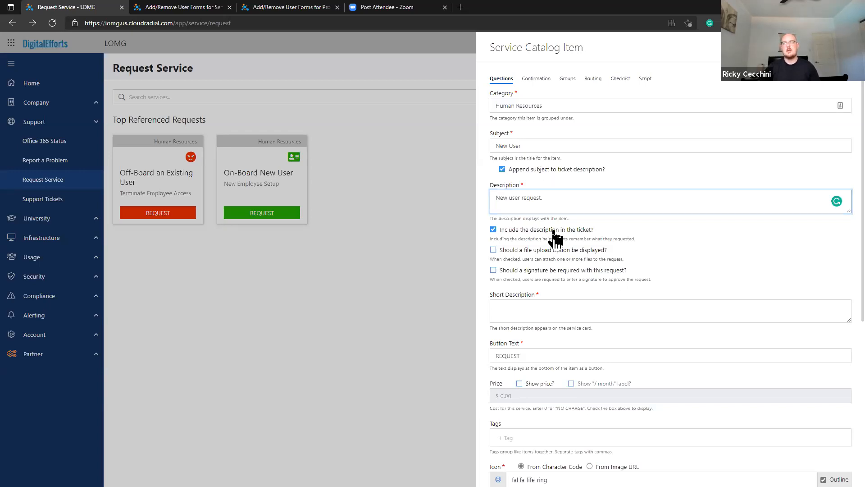
click(567, 309)
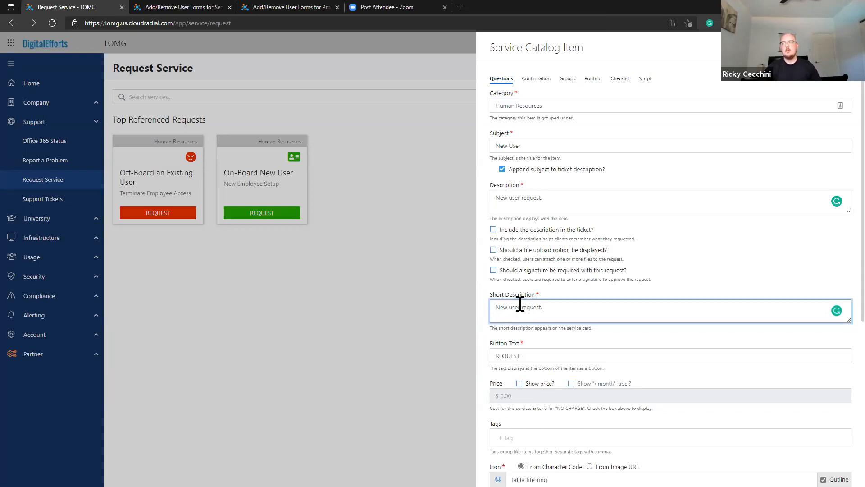
scroll(520, 302, down, 1)
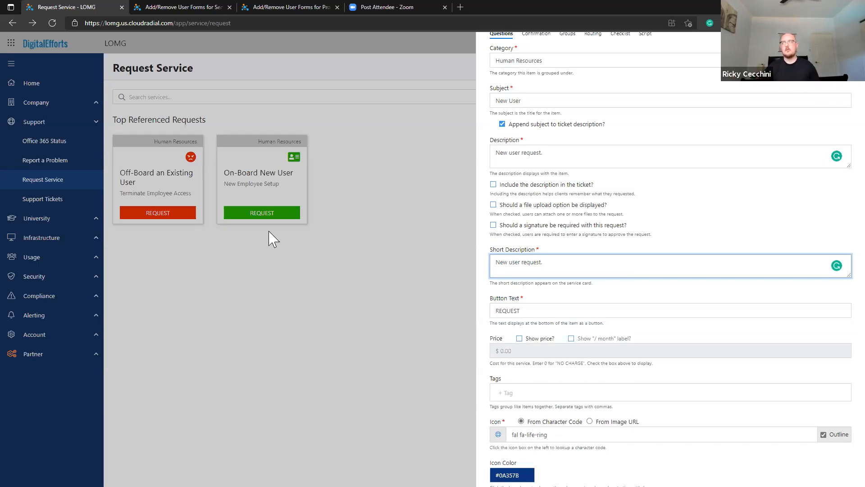
scroll(500, 268, down, 2)
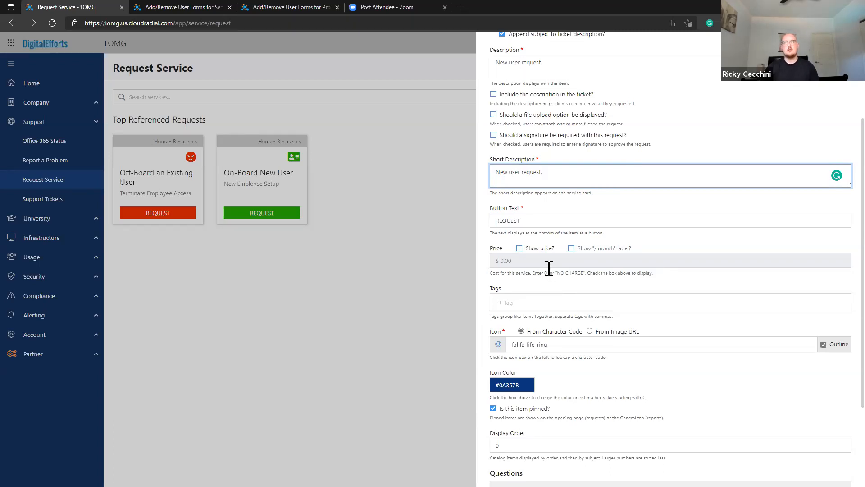
scroll(552, 295, down, 1)
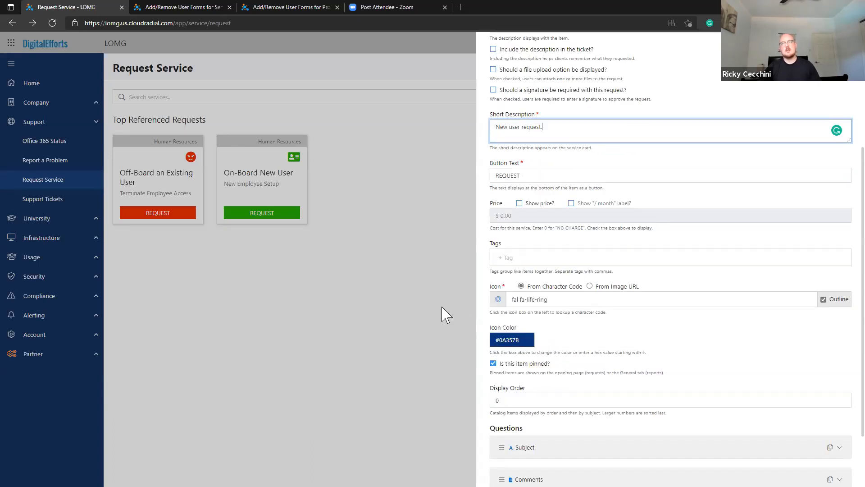
Assign the Add User (fa fa-user-plus) icon via an icon search, then discard the draft.
click(499, 299)
scroll(450, 149, down, 10)
click(375, 84)
text(user)
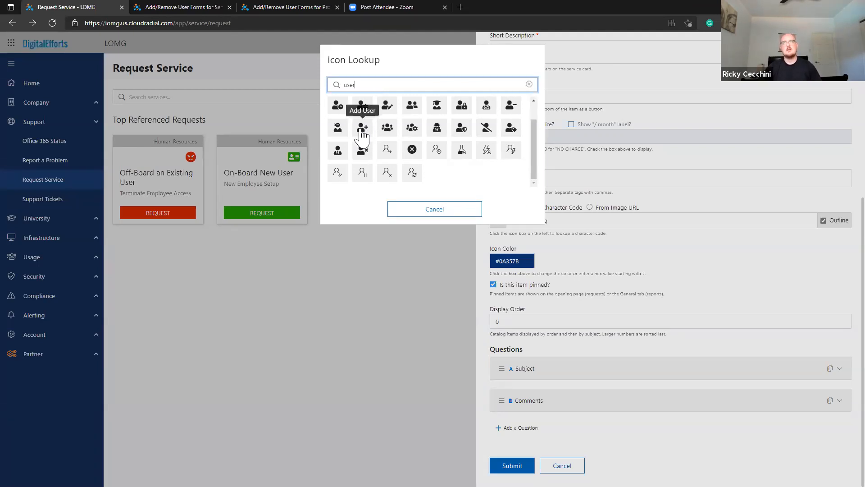
click(371, 137)
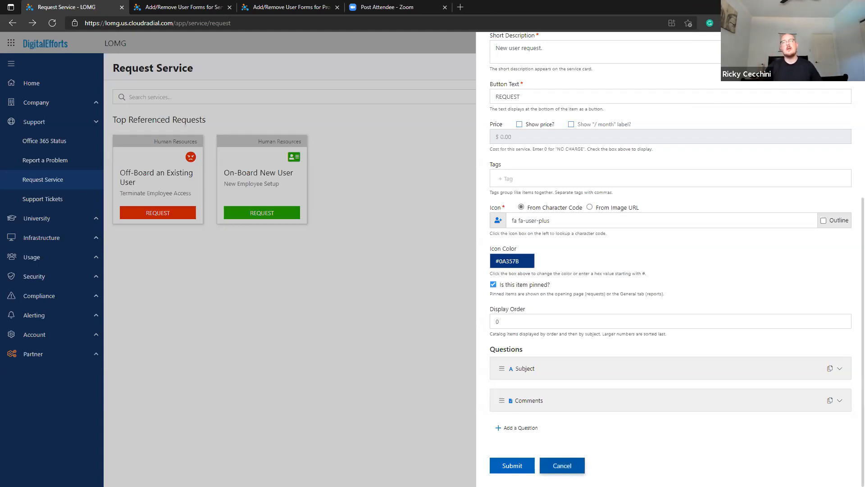
click(554, 464)
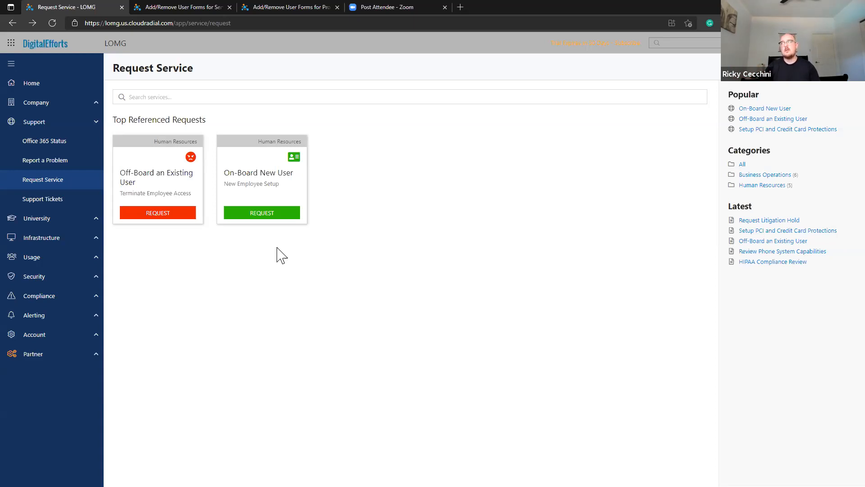
Open and close the item editor without saving, then list services from All categories.
click(839, 68)
scroll(533, 231, down, 3)
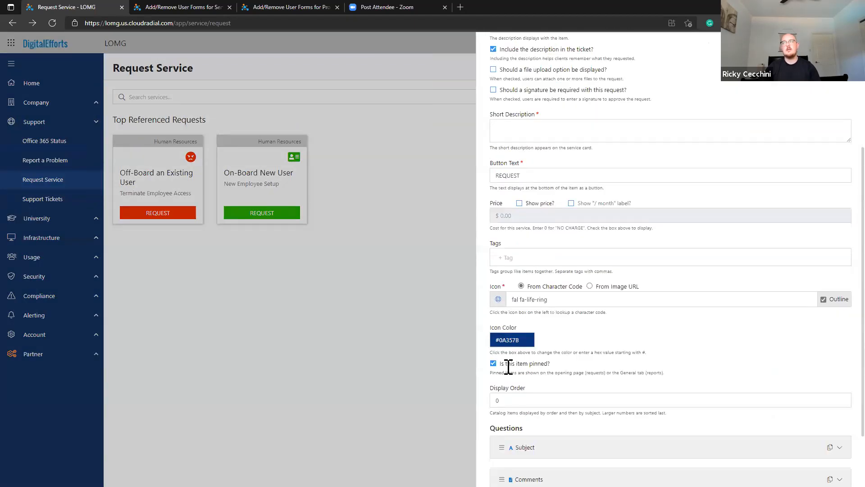
scroll(639, 256, up, 4)
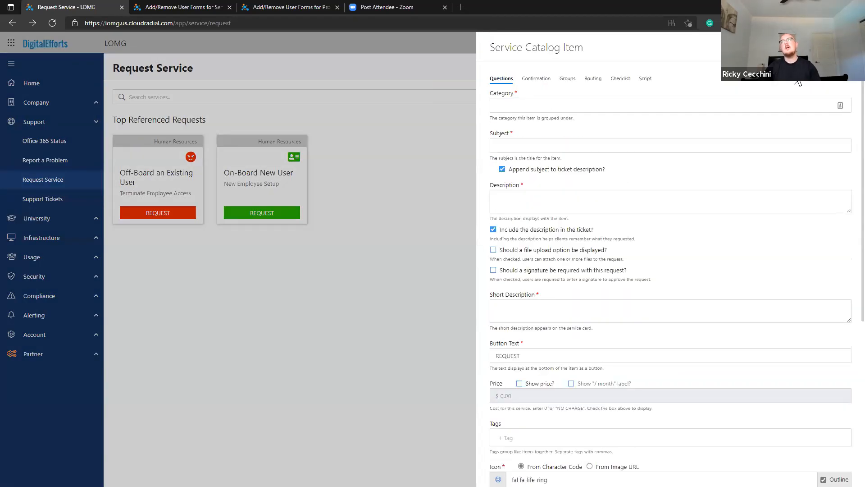
click(841, 48)
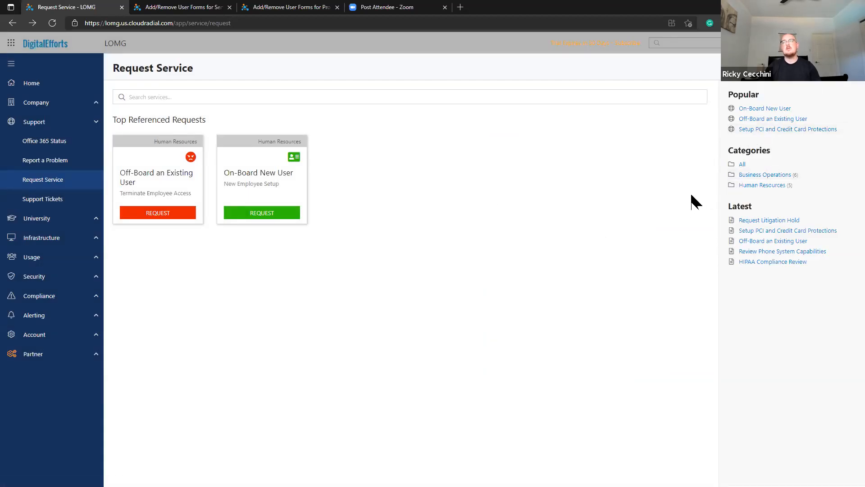
click(743, 165)
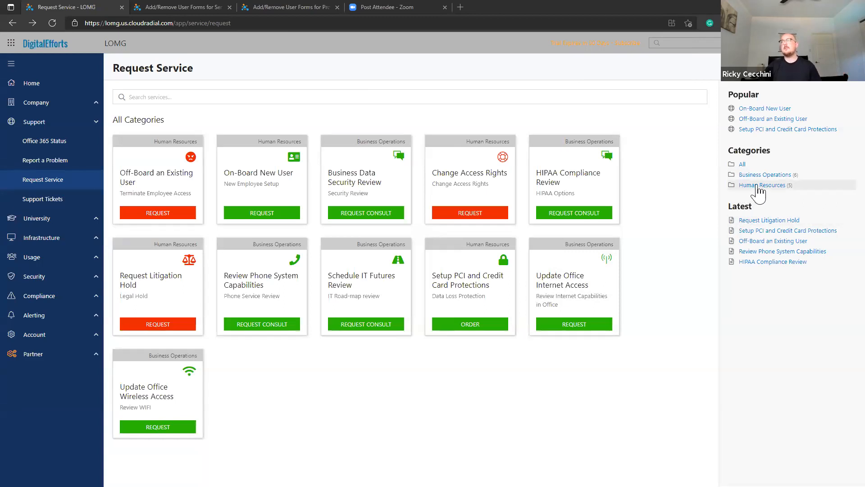
Reload Request Service by way of Report a Problem and open a top referenced catalog item.
click(63, 167)
click(70, 184)
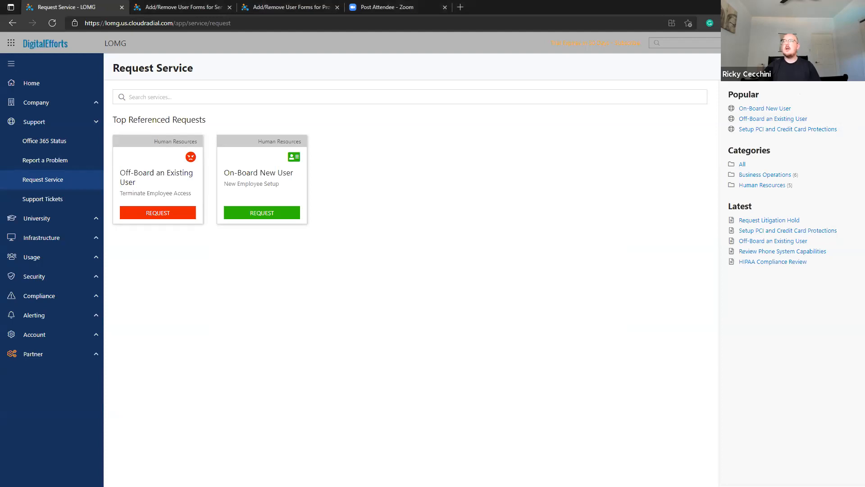
click(837, 67)
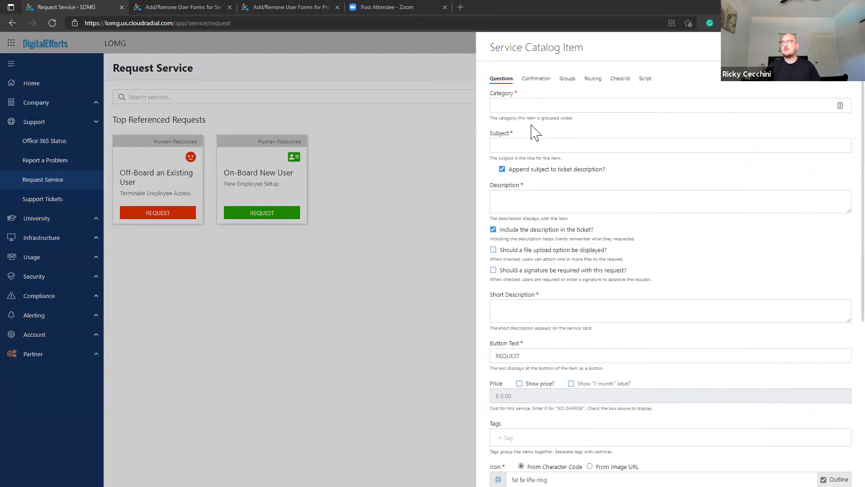
Set category Human Resources, subject 'New User', and description and short description 'Test'.
click(536, 106)
click(533, 134)
click(532, 144)
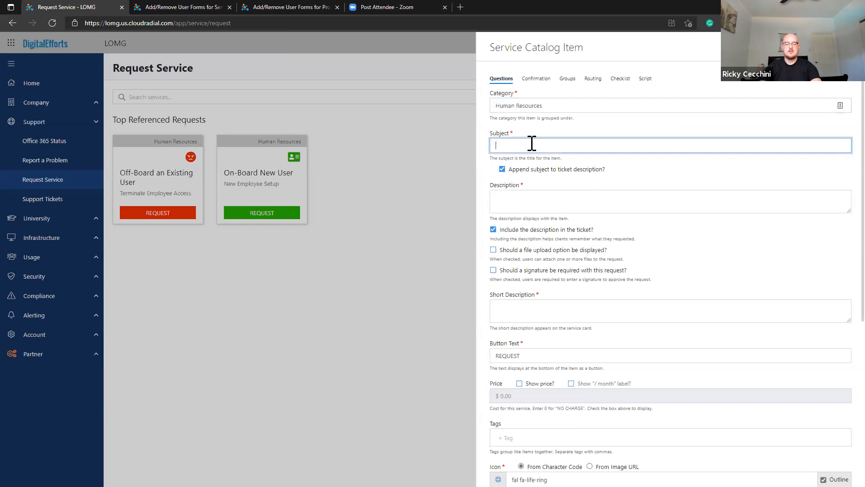
text(New User)
click(514, 198)
text(Test)
click(532, 311)
text(Test)
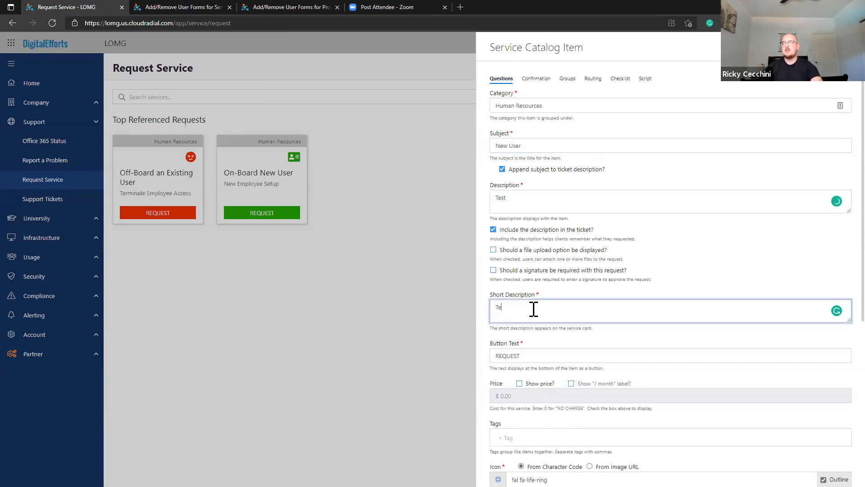
scroll(534, 302, down, 4)
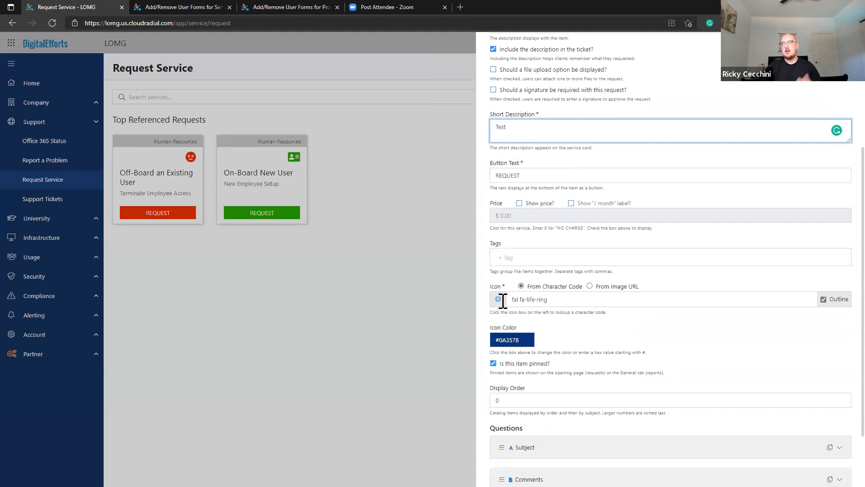
scroll(502, 307, down, 2)
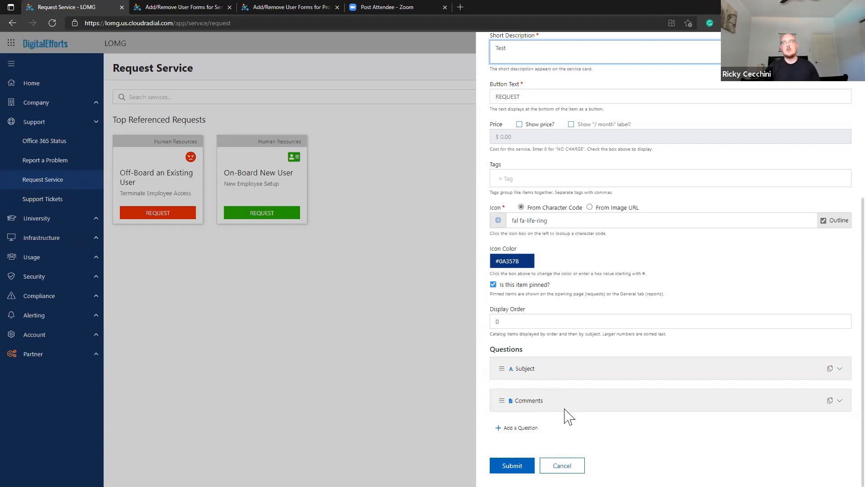
Review the Comments question's type options, keep it as Memo, and collapse it.
click(839, 402)
scroll(841, 408, down, 5)
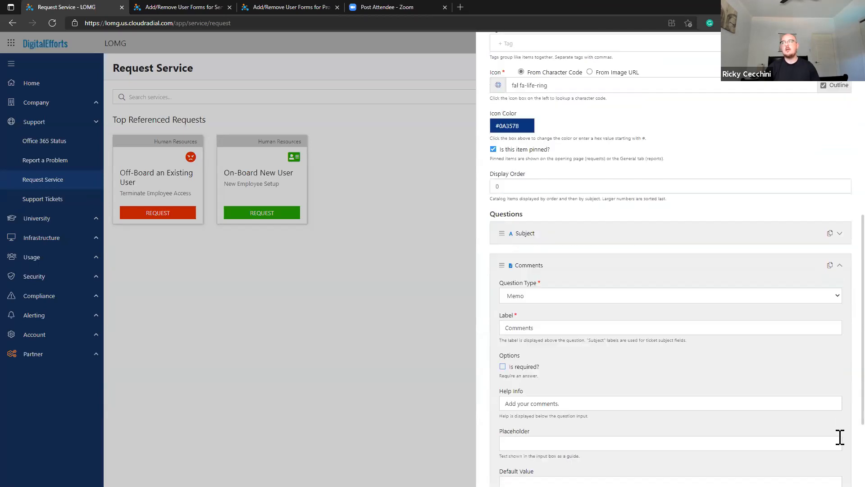
scroll(788, 388, down, 1)
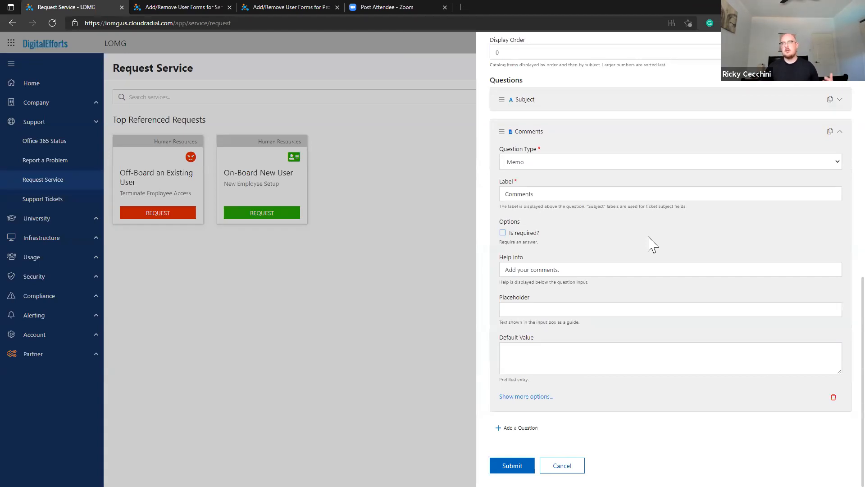
click(616, 163)
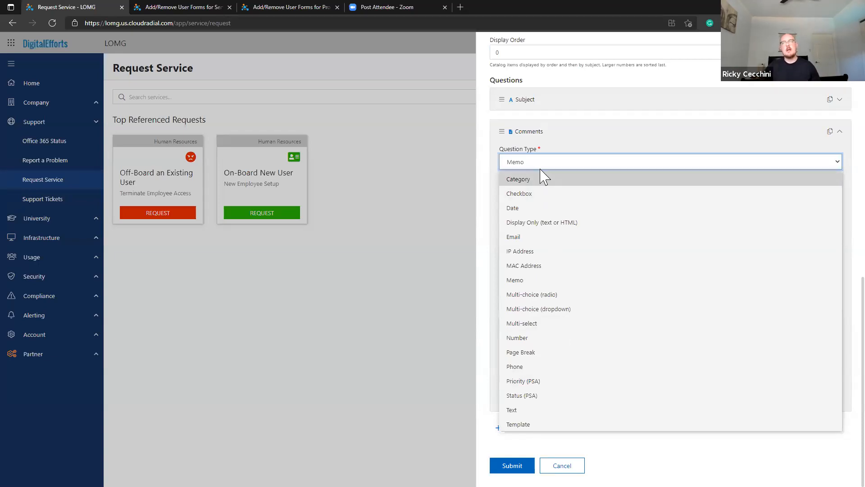
click(540, 141)
click(539, 139)
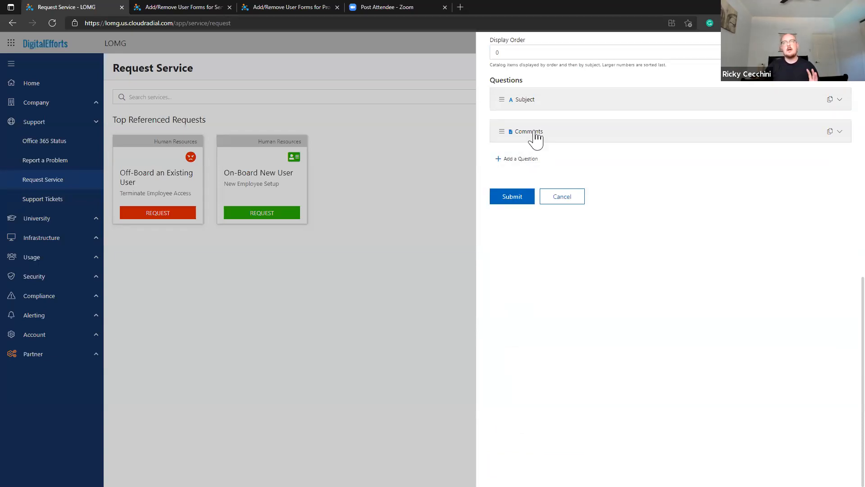
Submit the New User catalog item, show all categories, and return to Request Service.
scroll(547, 154, up, 2)
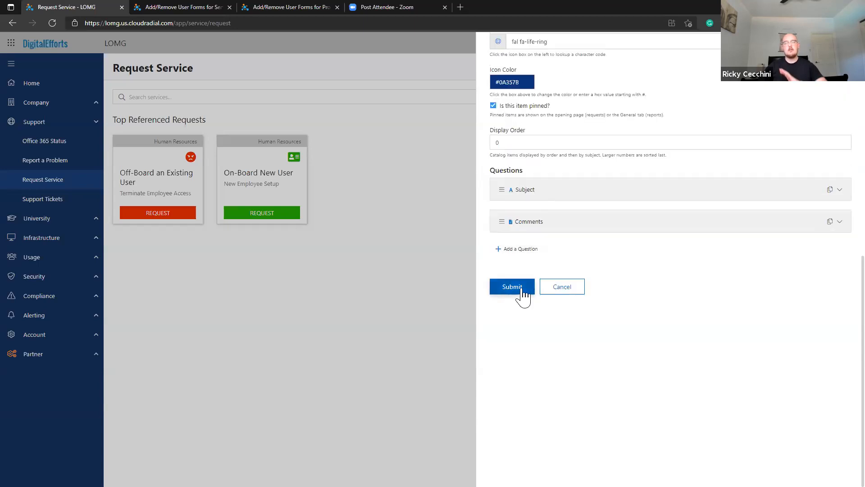
click(522, 289)
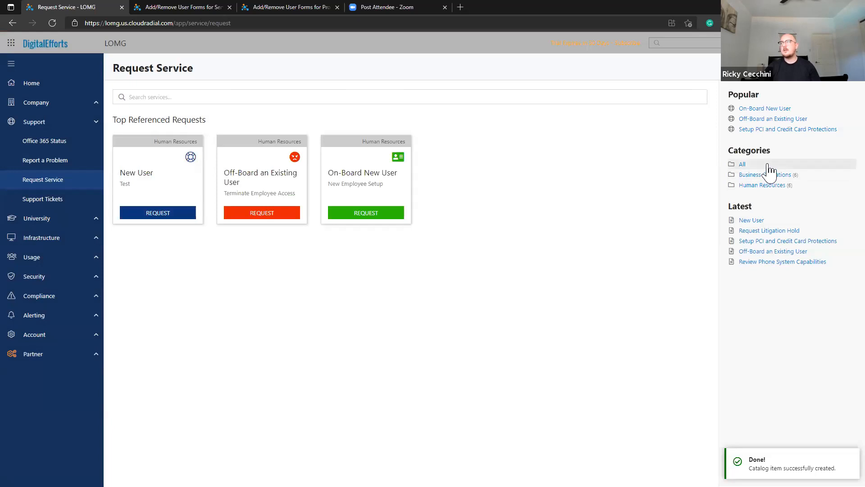
click(768, 166)
click(50, 162)
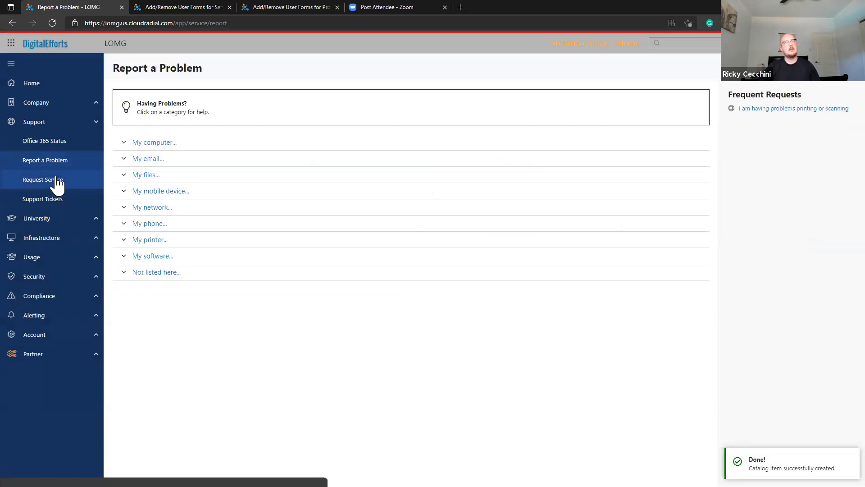
click(57, 180)
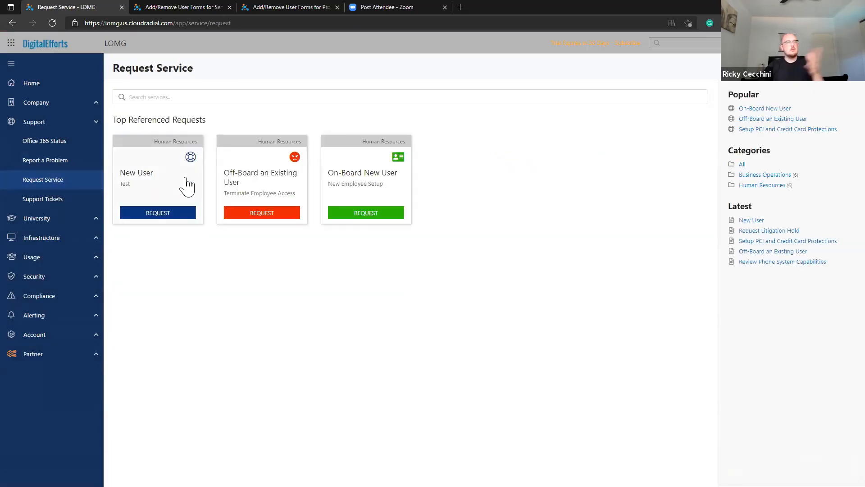
Open the New User item's edit form and add five blank questions, collapsing each.
click(188, 185)
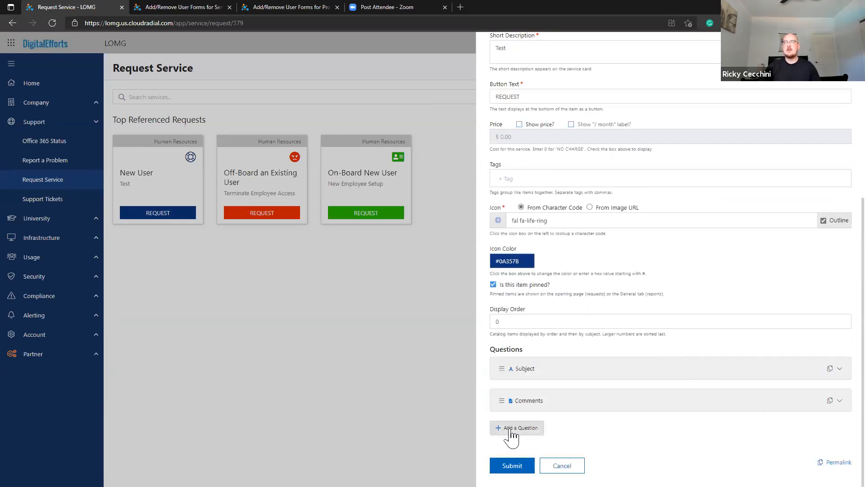
click(514, 433)
scroll(522, 443, down, 3)
click(532, 297)
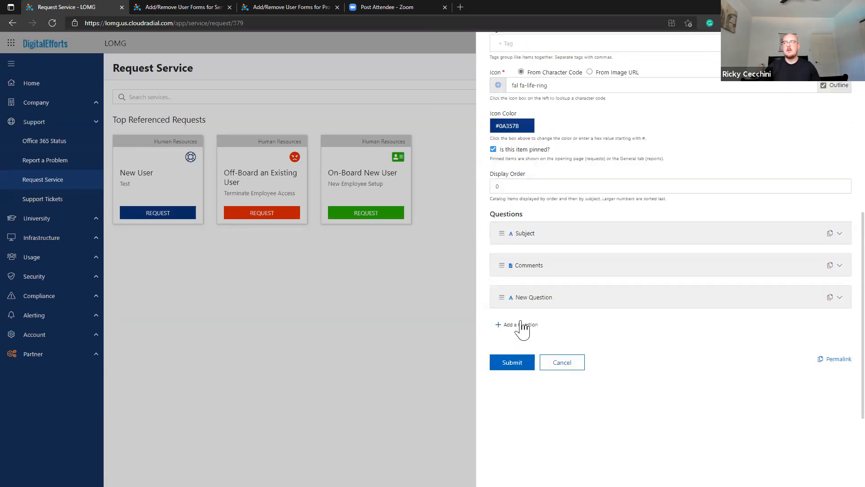
click(522, 329)
click(523, 329)
click(520, 355)
click(522, 362)
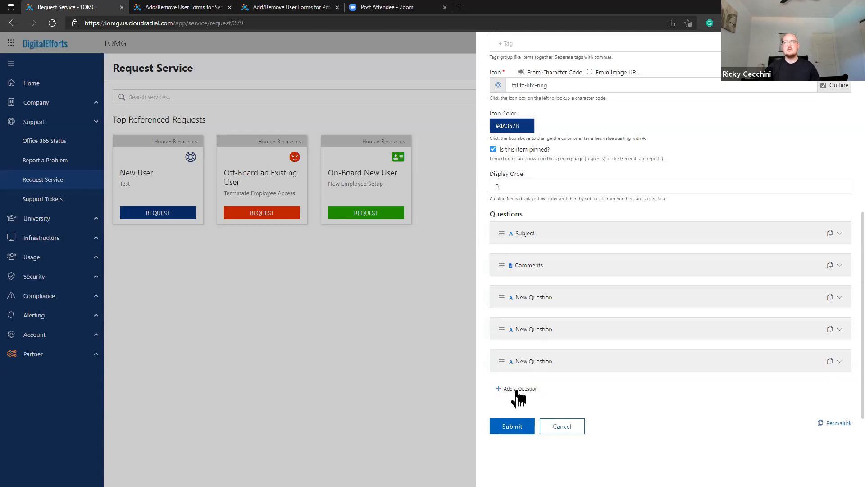
click(521, 390)
click(525, 397)
click(525, 419)
click(527, 424)
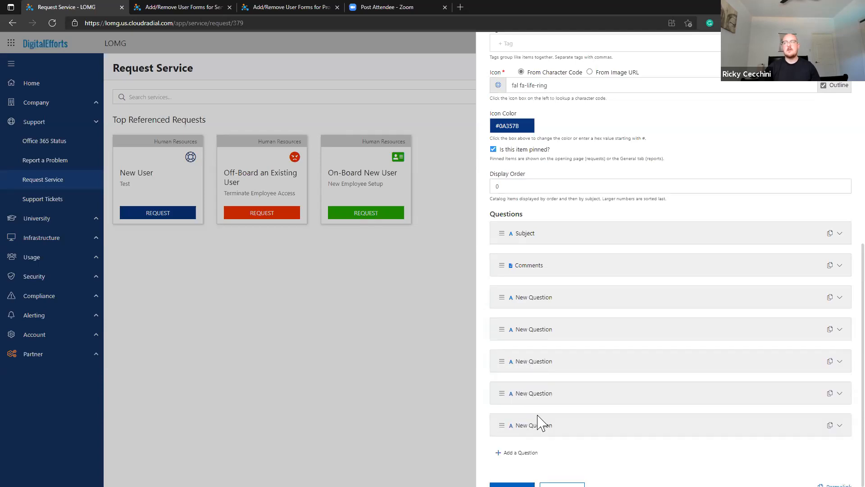
Save the New User item and preview its request form with the new questions.
scroll(528, 433, down, 1)
click(513, 466)
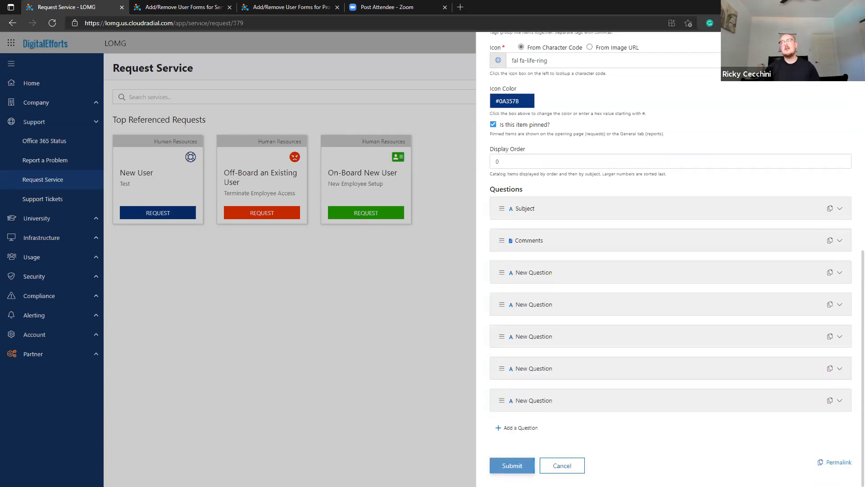
click(167, 183)
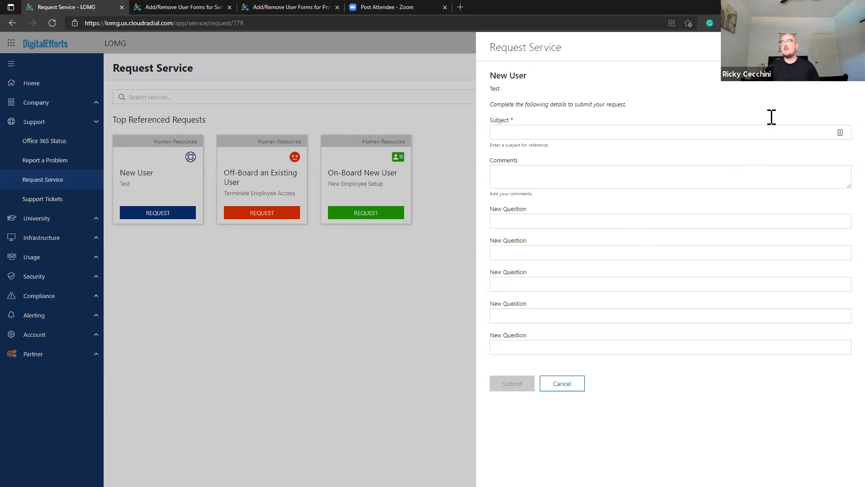
Add another question to the New User item and make it a Page Break.
click(832, 47)
scroll(550, 258, down, 8)
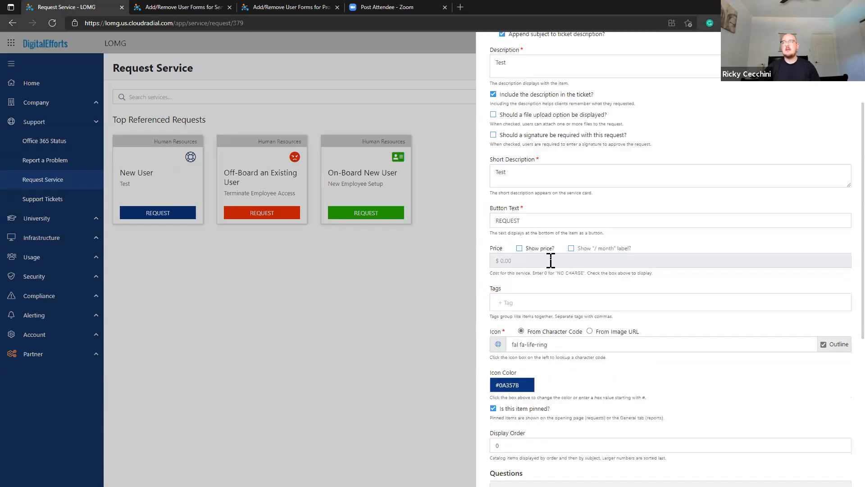
scroll(550, 365, down, 1)
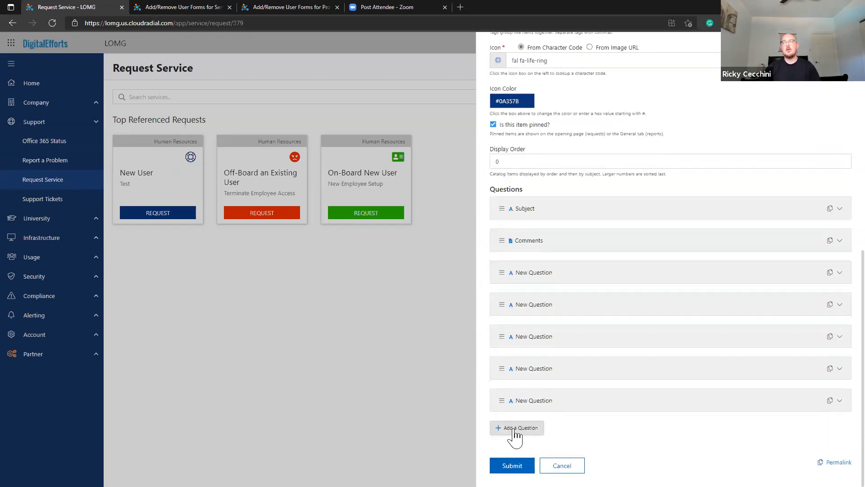
click(513, 435)
drag(505, 385, 503, 304)
click(547, 336)
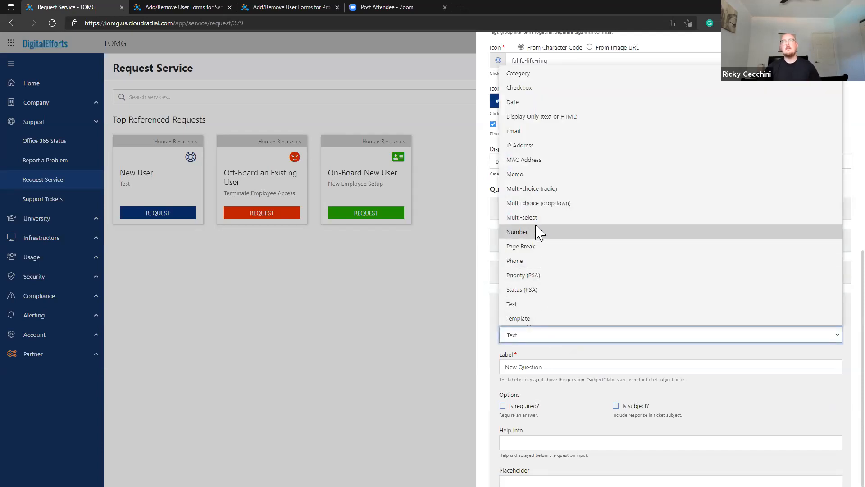
click(527, 247)
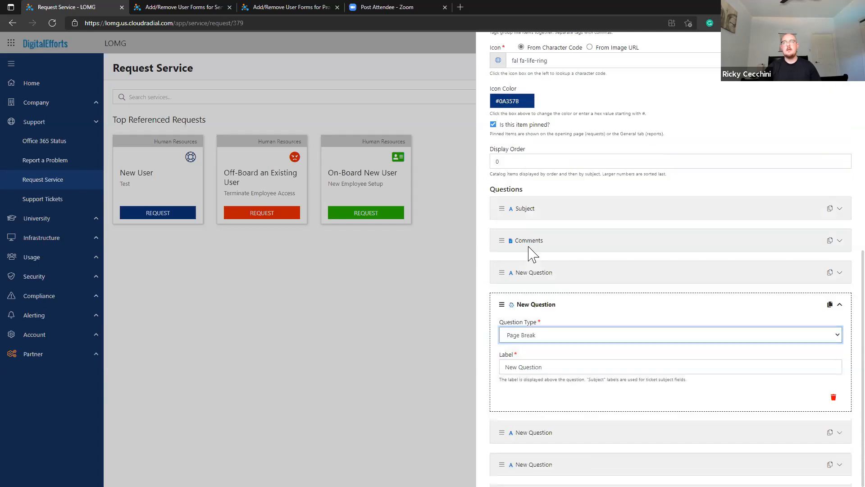
click(532, 306)
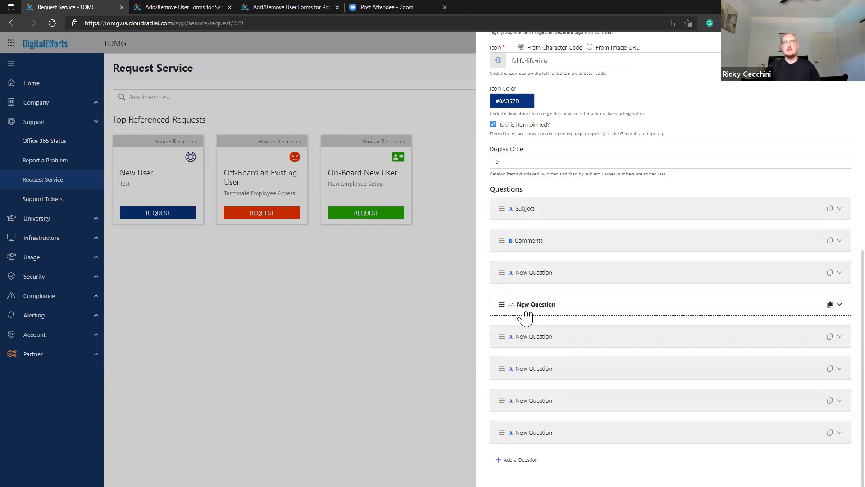
click(523, 309)
Move the page break above Subject and label it 'General User Questions'.
drag(501, 304, 502, 206)
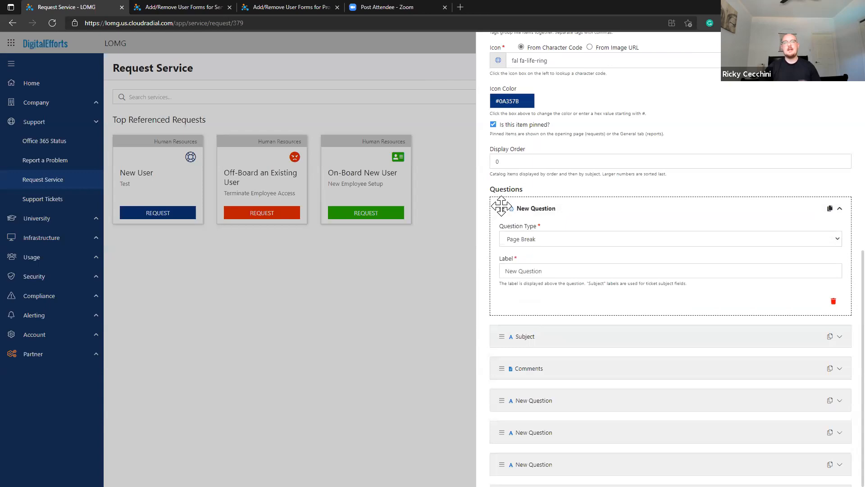
click(530, 212)
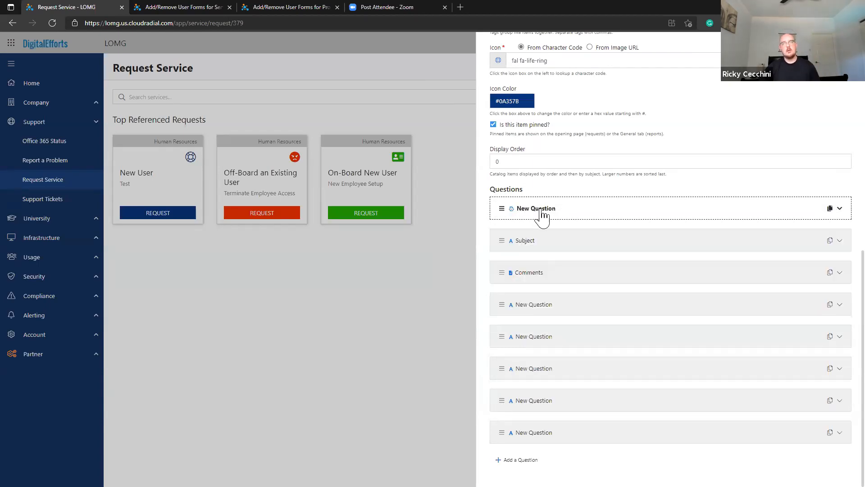
click(542, 212)
triple_click(566, 270)
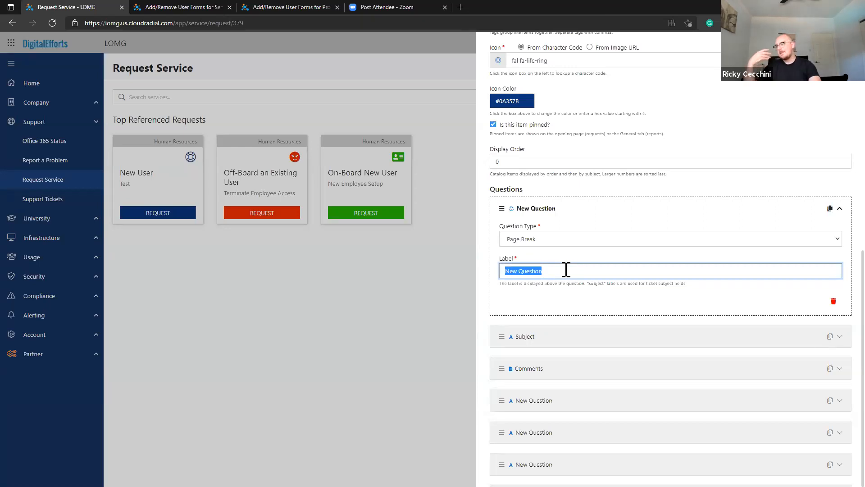
text(General Us)
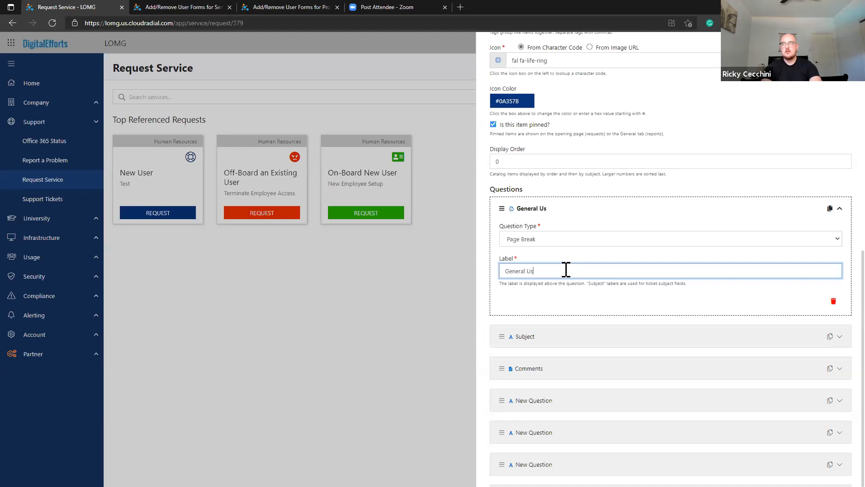
text(er Questions)
click(542, 212)
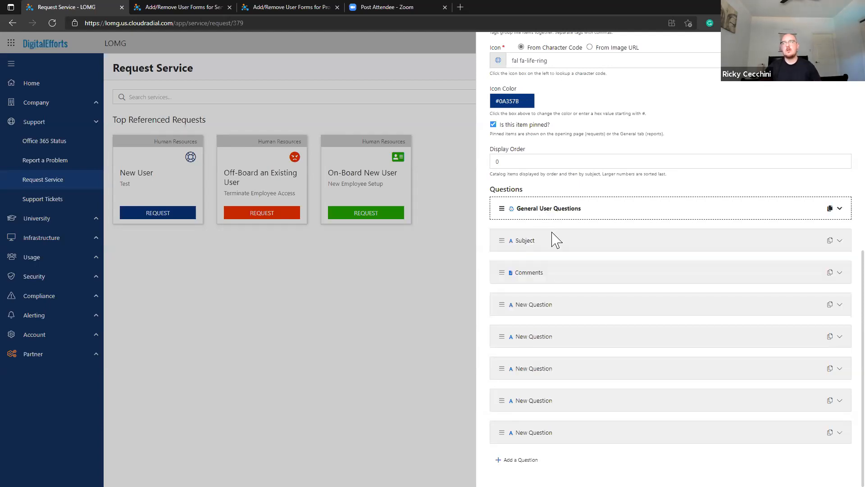
Relabel the Subject question as "User's Full Name".
click(522, 245)
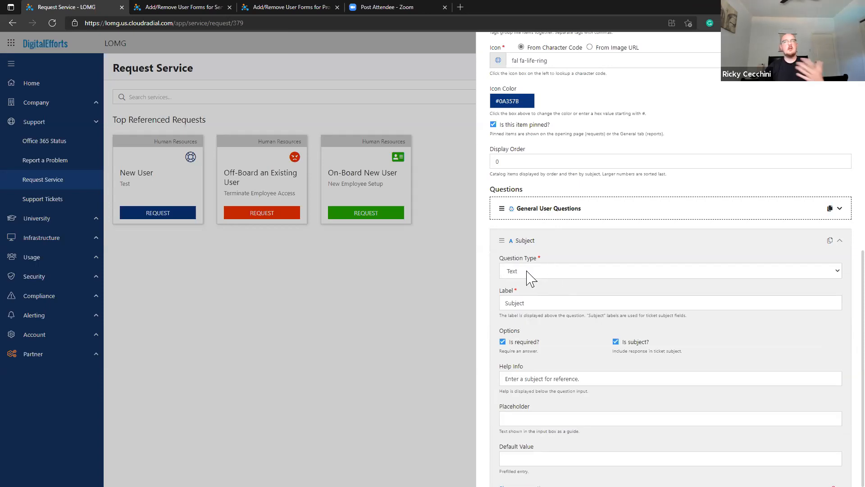
triple_click(540, 302)
text(User's Full Name)
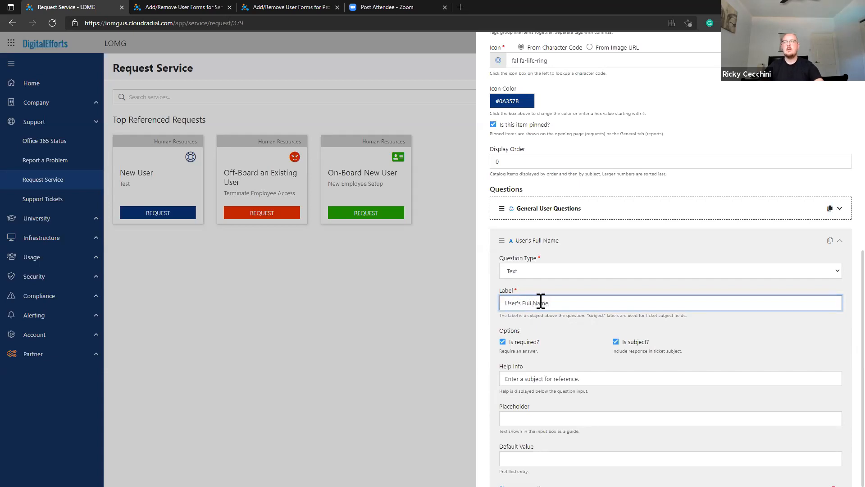
scroll(540, 302, down, 1)
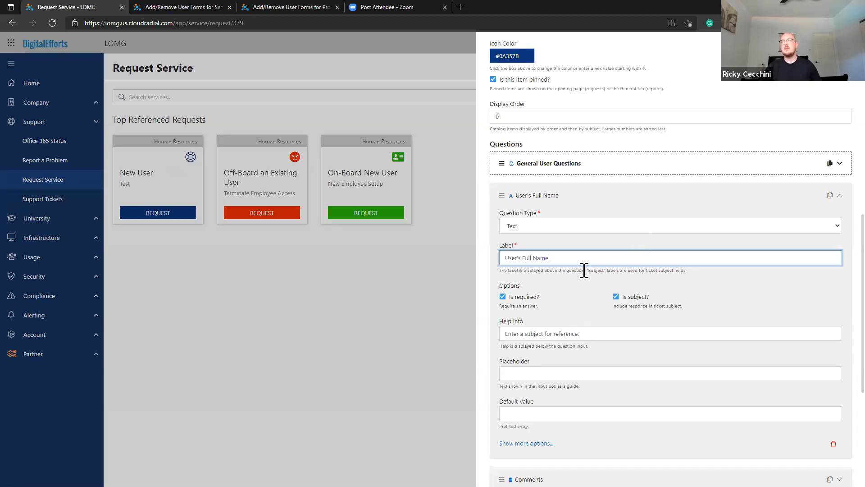
click(531, 198)
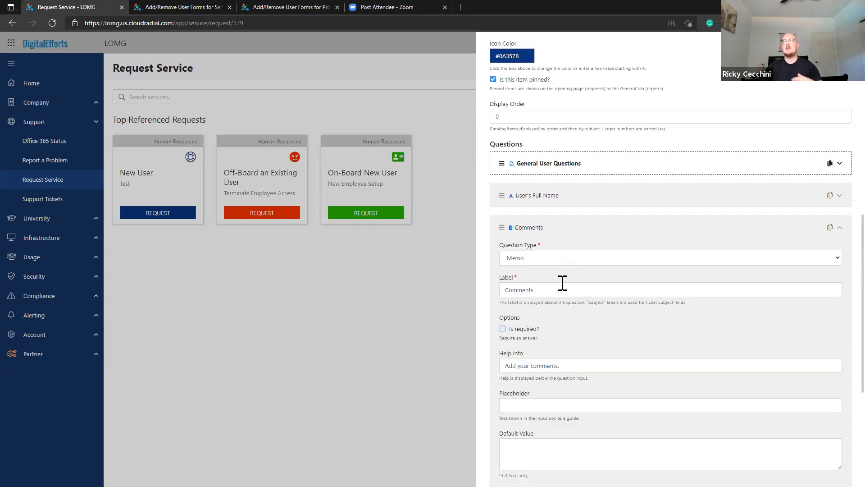
Change the Comments question to a Text question labelled 'Department'.
click(553, 264)
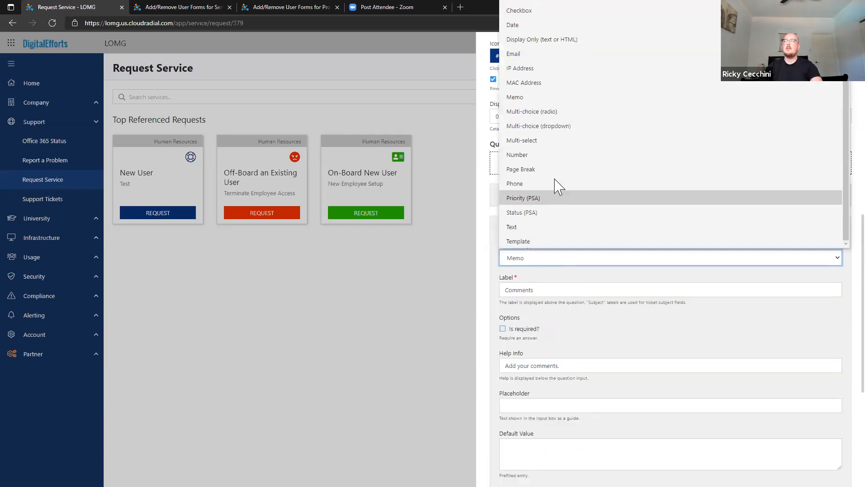
click(539, 236)
double_click(555, 290)
text(Depart)
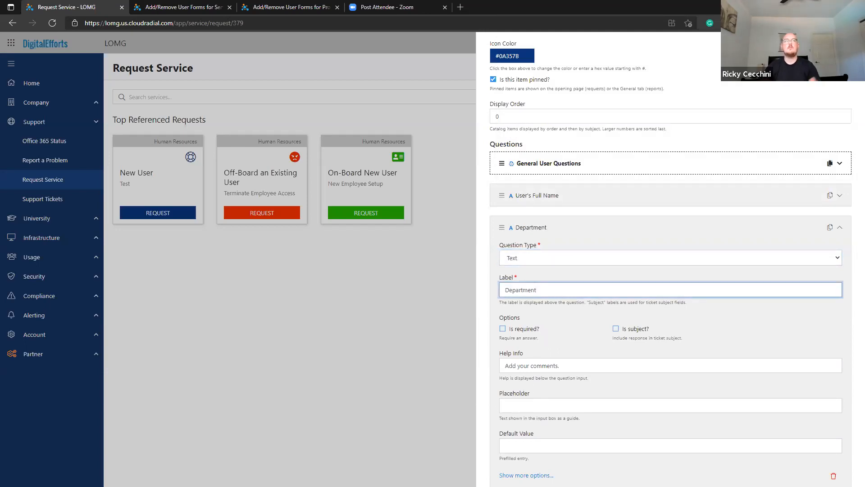
Relabel the third new question as 'Job Title'.
click(539, 231)
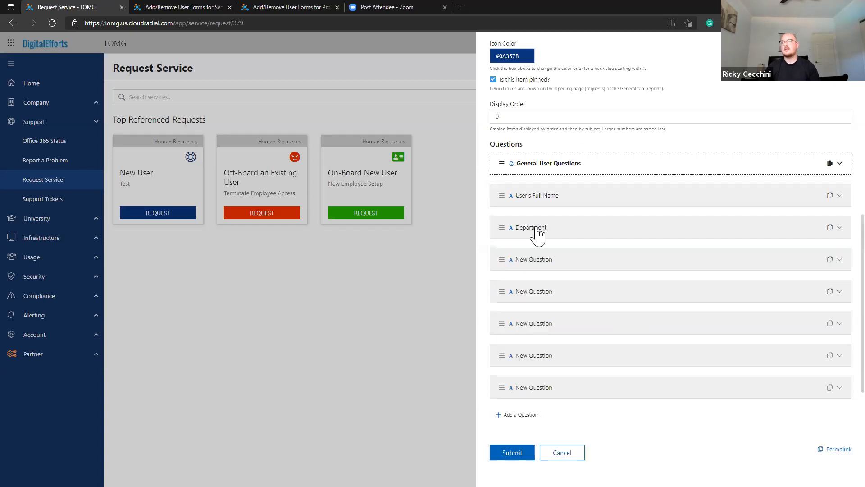
click(542, 269)
double_click(541, 323)
key(ctrl+a)
text(Jo)
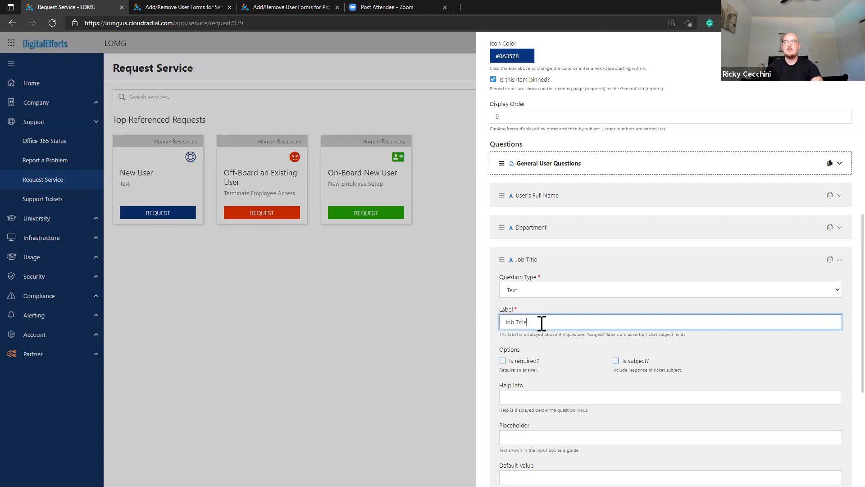
click(532, 269)
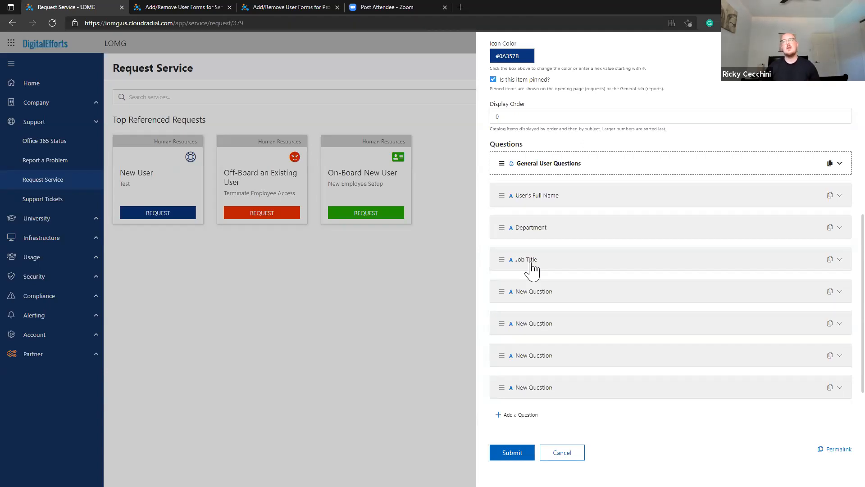
click(532, 268)
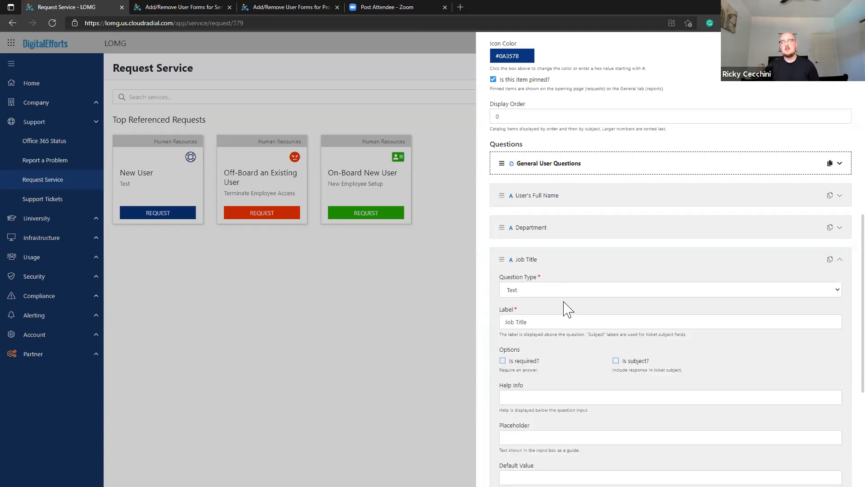
Make Job Title a multi-choice dropdown with choices IT Department and HR.
click(568, 293)
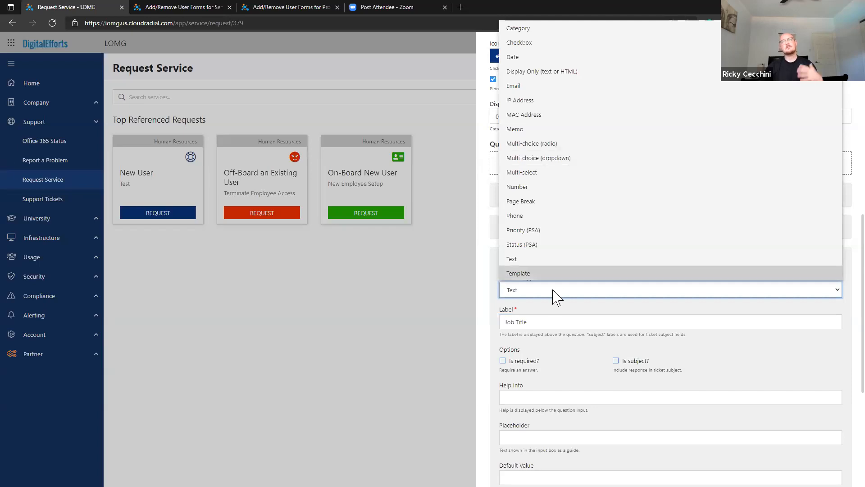
click(565, 166)
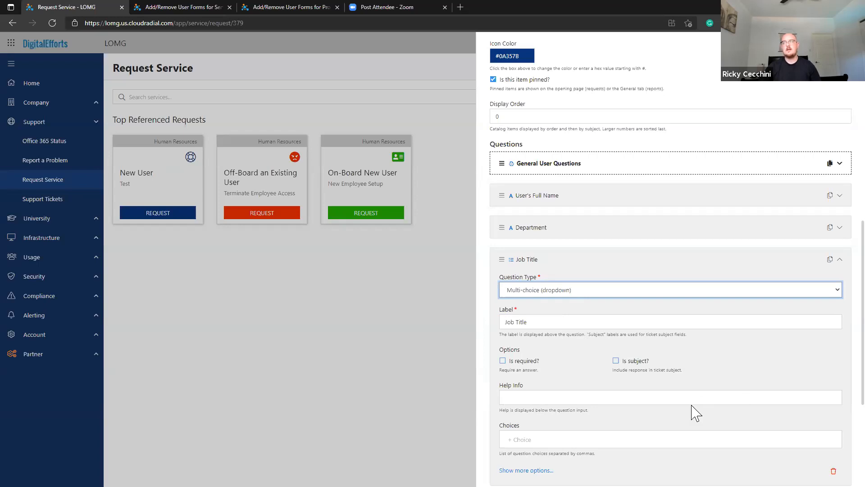
scroll(694, 410, down, 1)
click(507, 388)
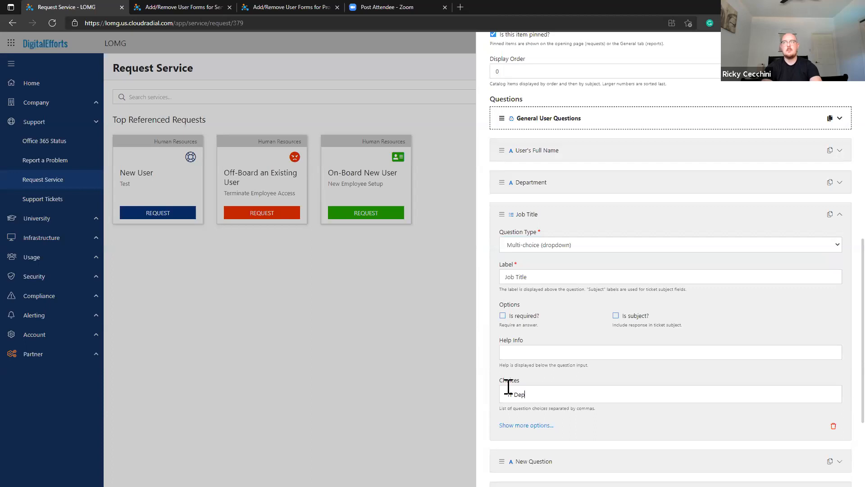
key(comma)
text(HR)
key(comma)
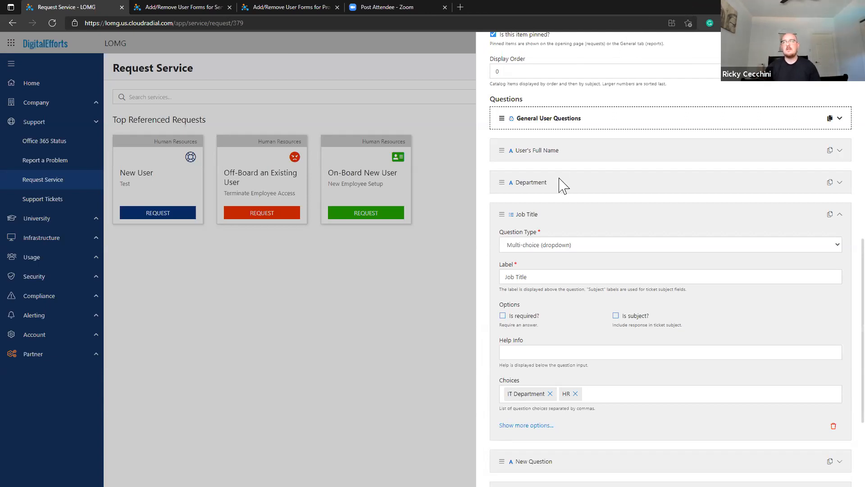
click(538, 215)
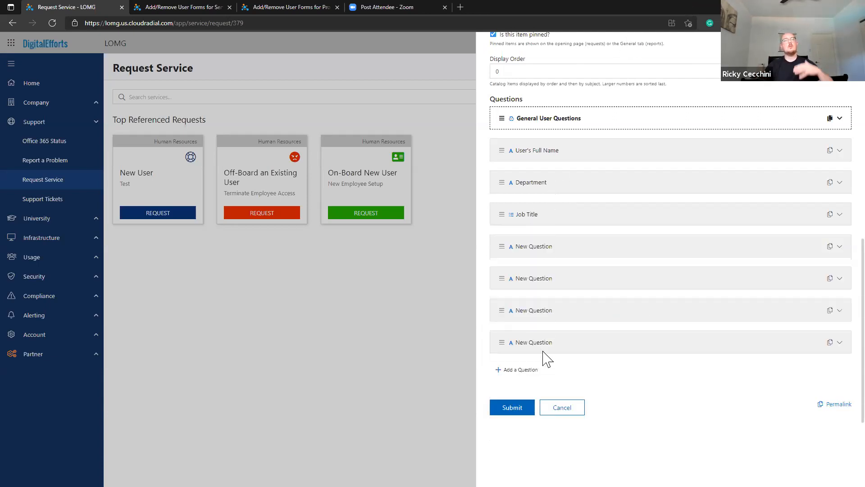
Add a Page Break labelled 'Account Access Info' directly below Job Title.
click(519, 369)
drag(503, 373, 523, 253)
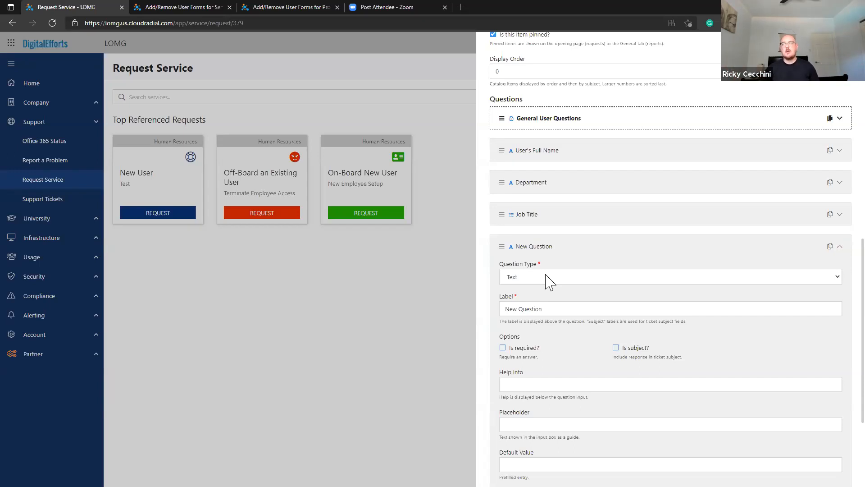
click(549, 283)
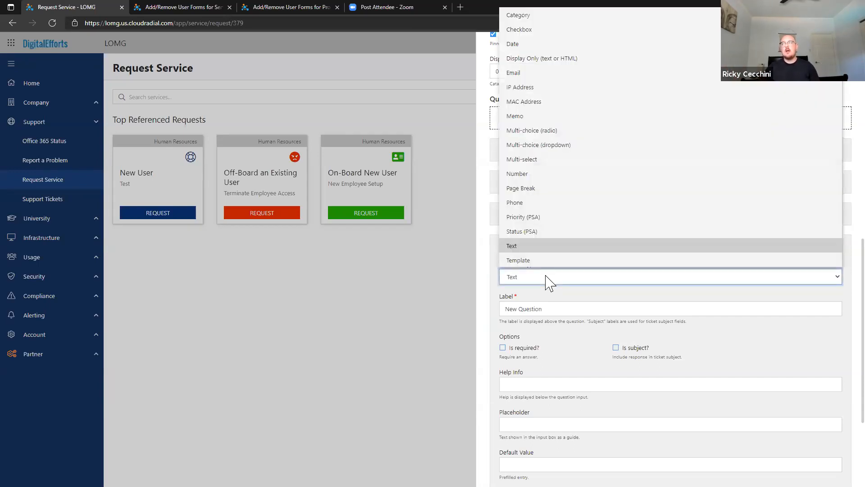
click(551, 194)
triple_click(544, 307)
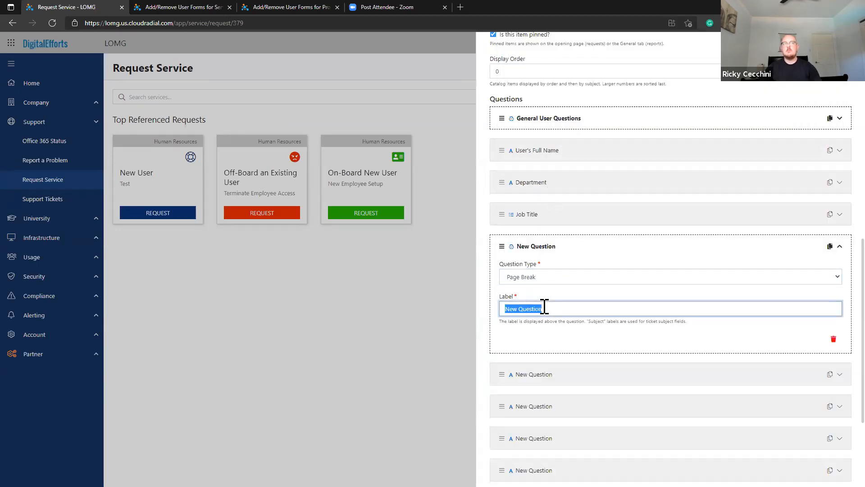
text(Account Ac)
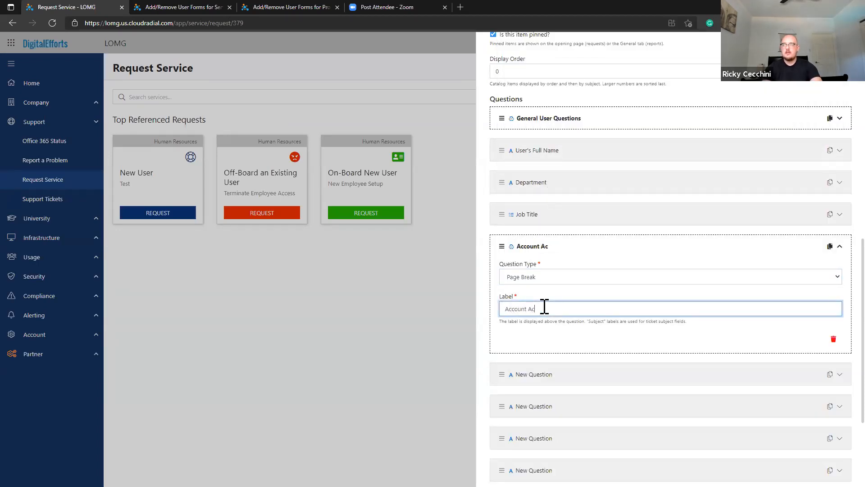
text(cess Info)
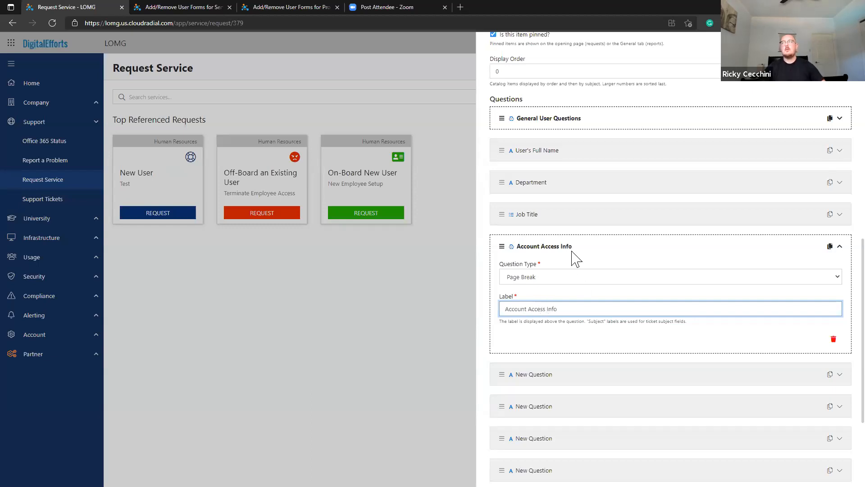
click(572, 248)
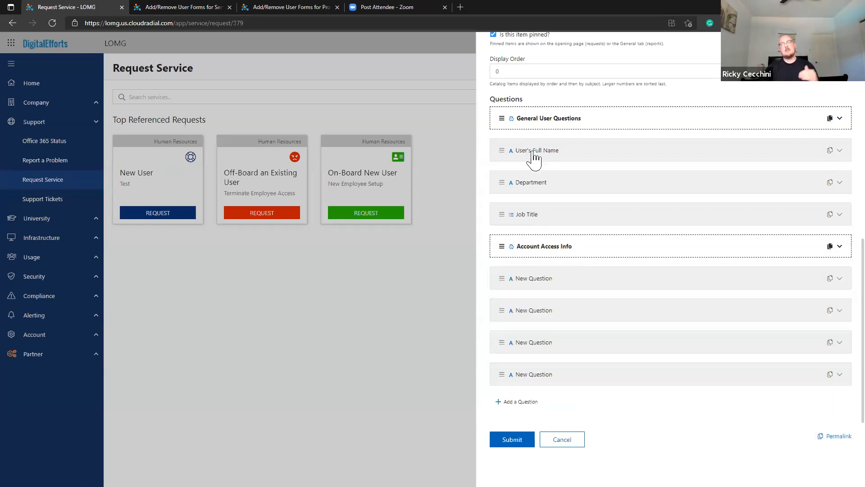
Save the New User item and open its request form from Request Service.
click(528, 441)
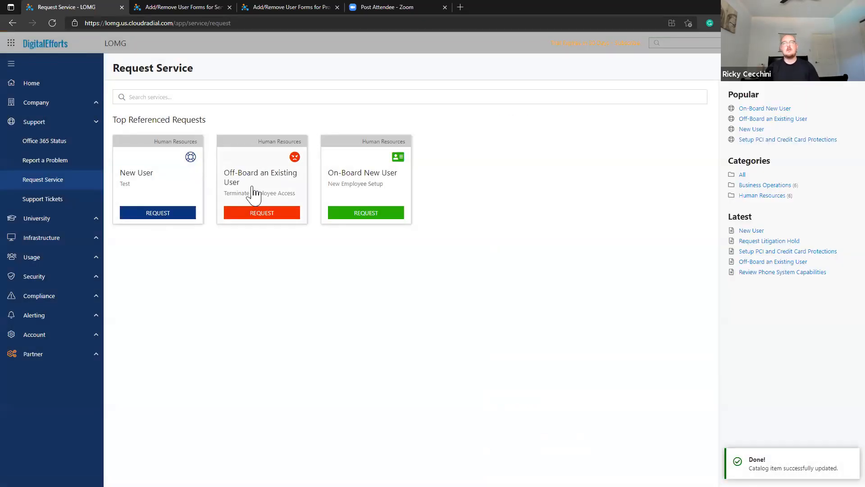
click(278, 188)
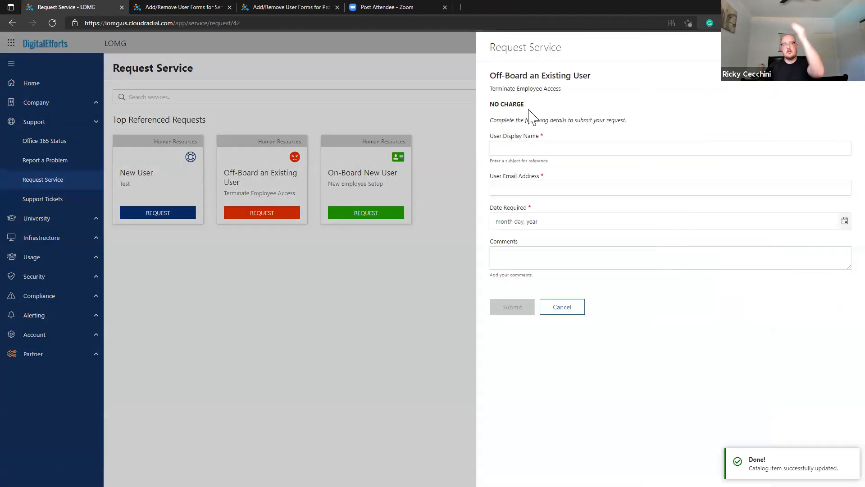
click(555, 311)
click(193, 185)
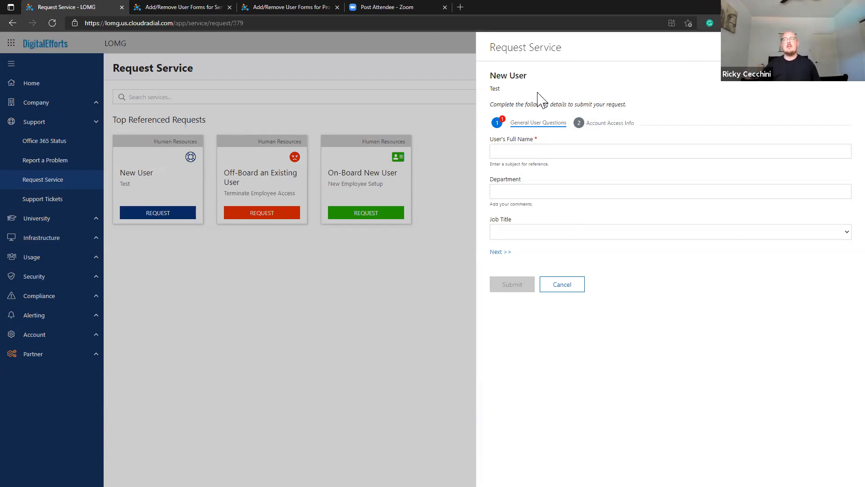
Switch between the General User Questions and Account Access Info steps, entering a sample full name.
click(590, 126)
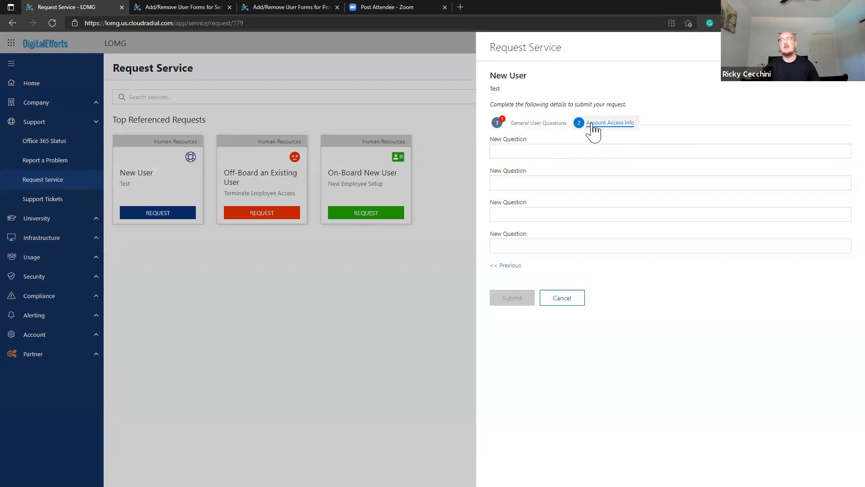
mouse_move(499, 126)
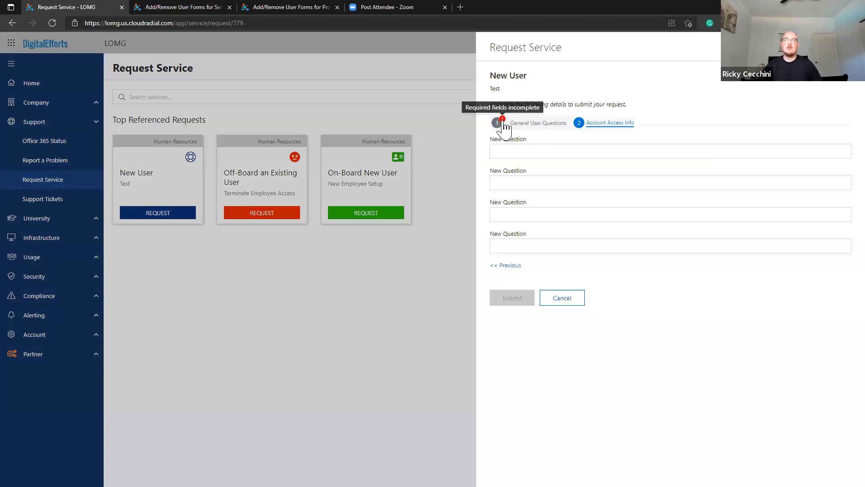
click(527, 125)
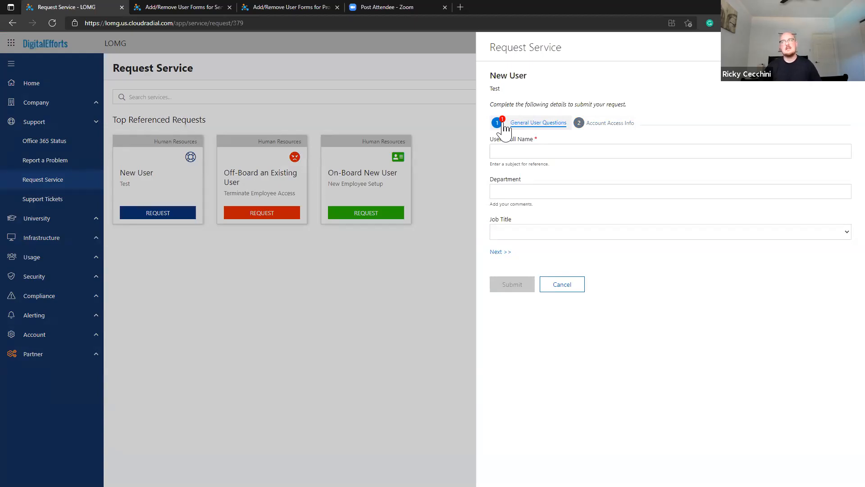
click(524, 150)
text(Jim S)
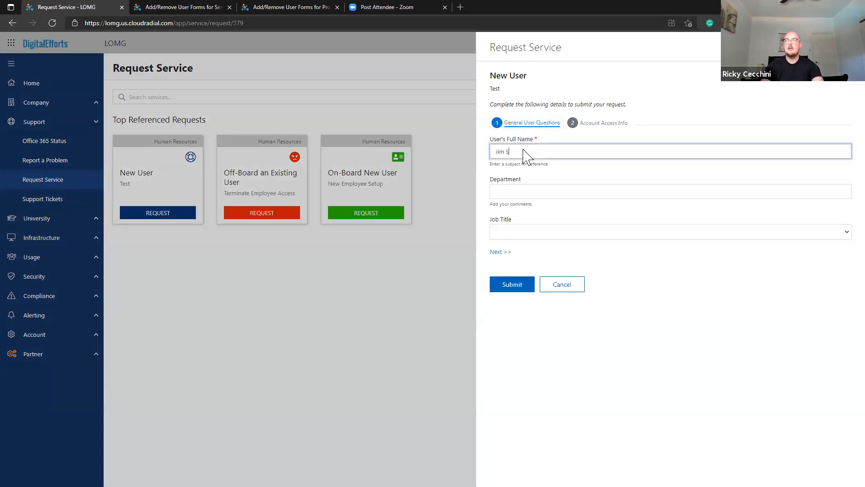
text(mith)
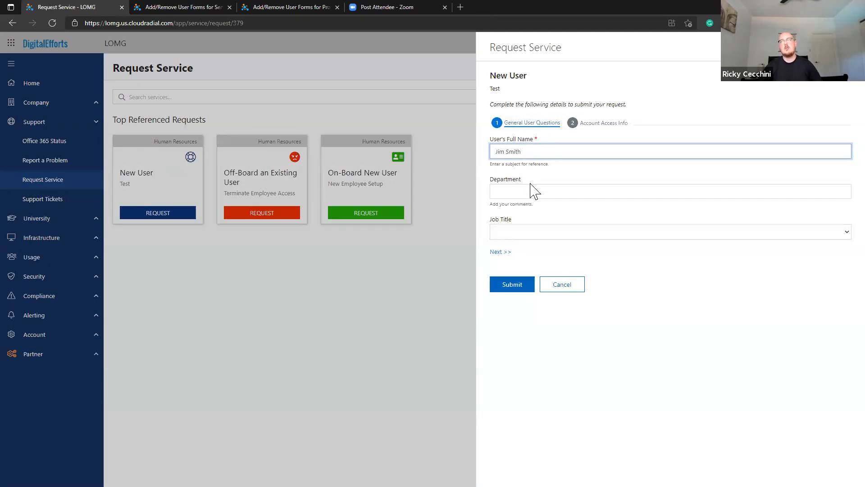
click(599, 124)
click(564, 299)
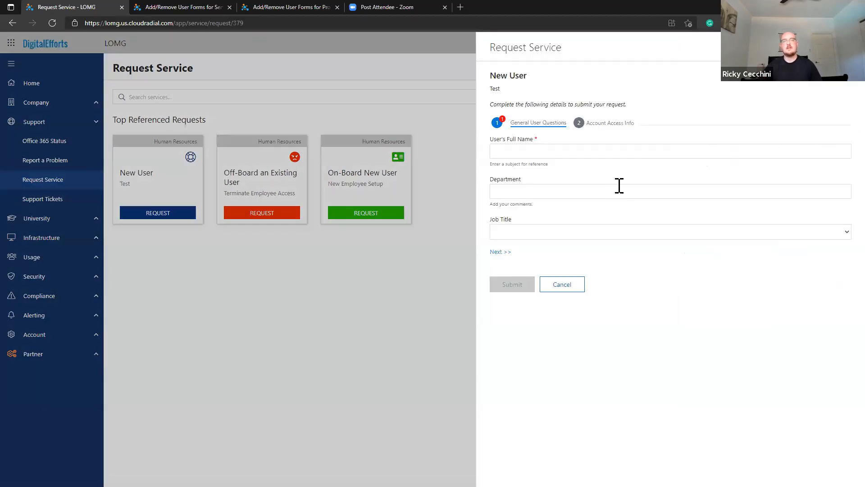
Make the first Account Access Info question a dropdown 'Does the user need VPN access?' with Yes and No.
scroll(647, 206, down, 10)
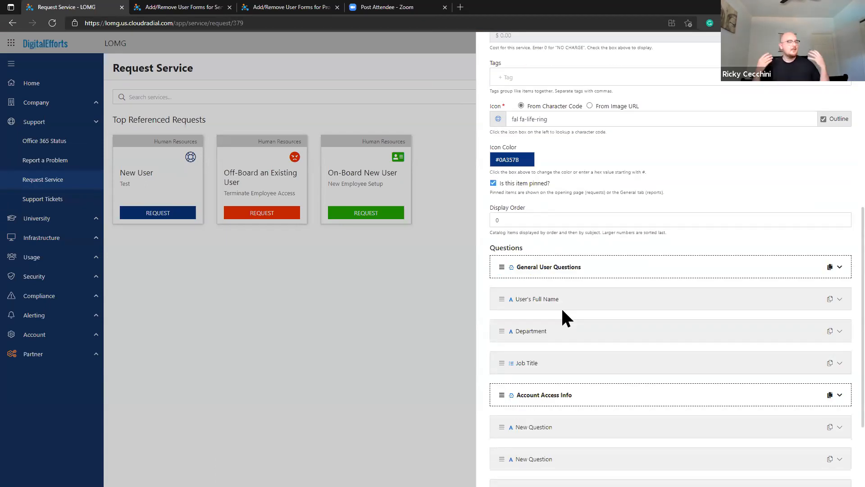
scroll(566, 277, down, 1)
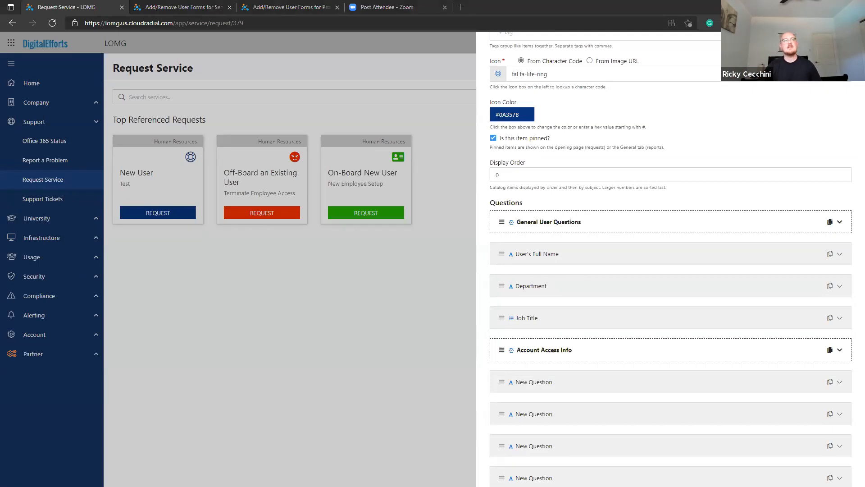
scroll(670, 367, down, 2)
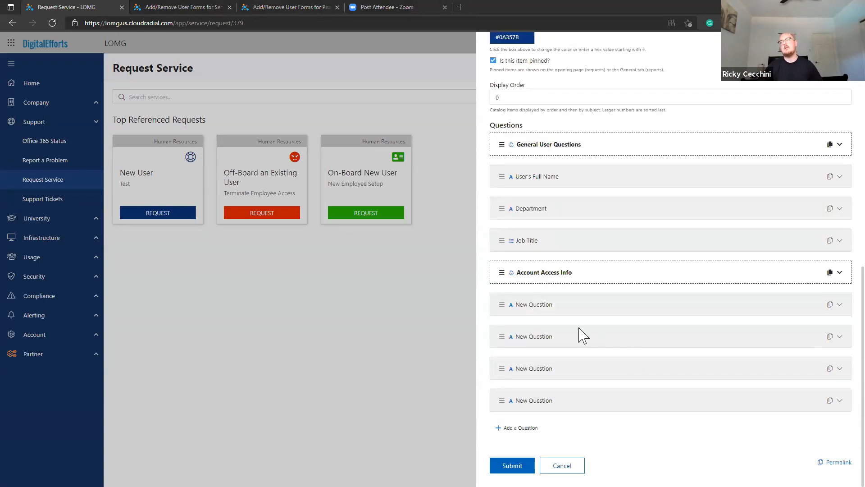
click(541, 309)
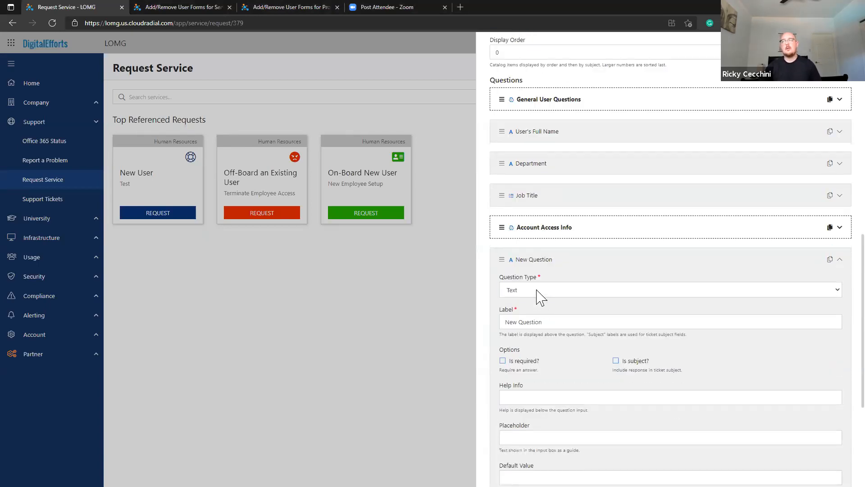
click(537, 291)
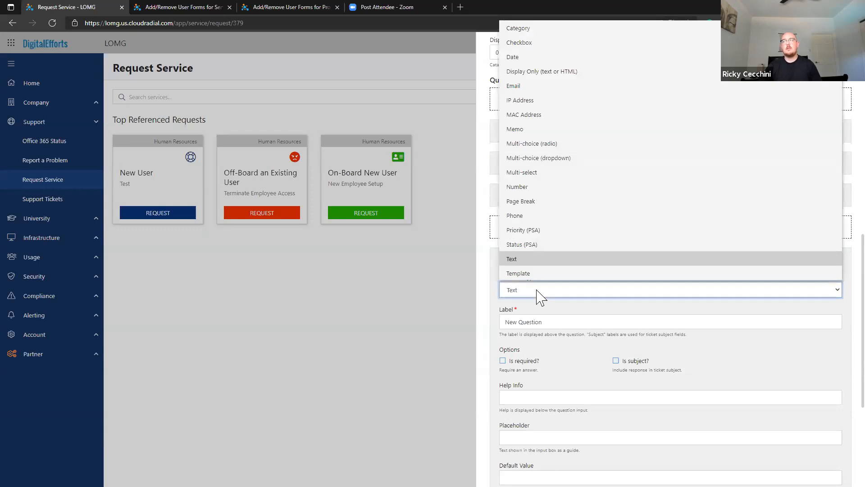
click(553, 158)
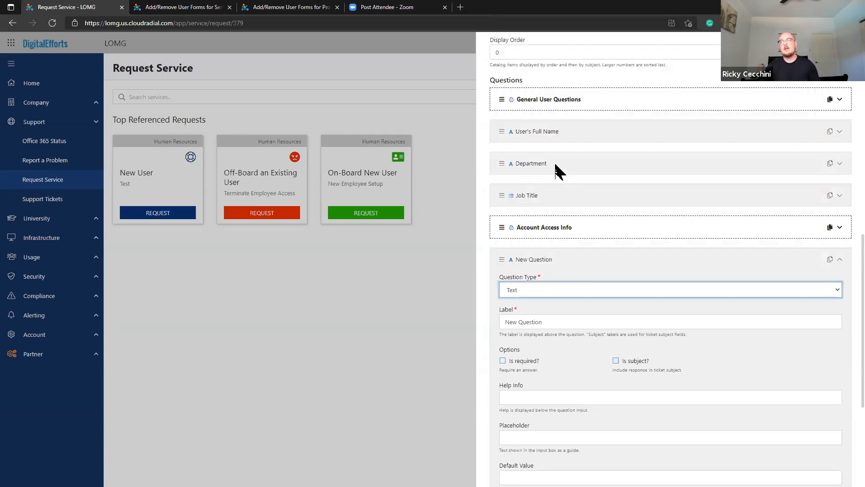
triple_click(537, 322)
text(Doe sthe)
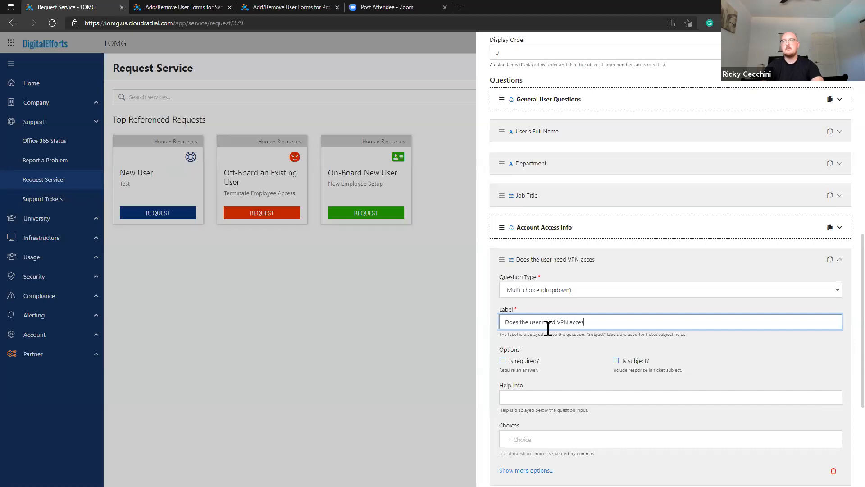
click(547, 437)
text(Yes,No,)
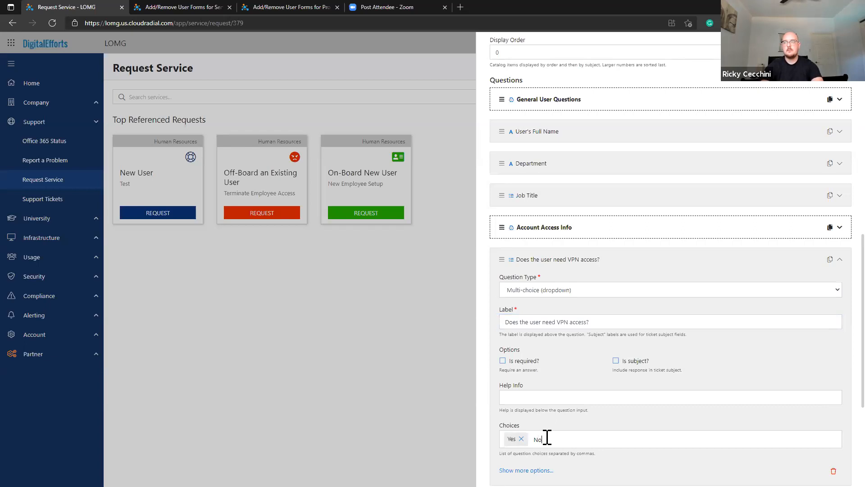
click(567, 266)
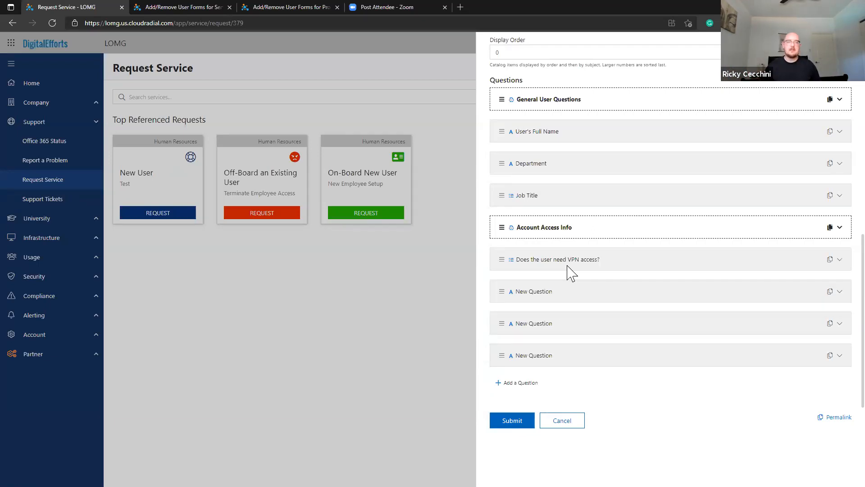
Relabel the next new question as 'What VPN are we using?'.
click(546, 297)
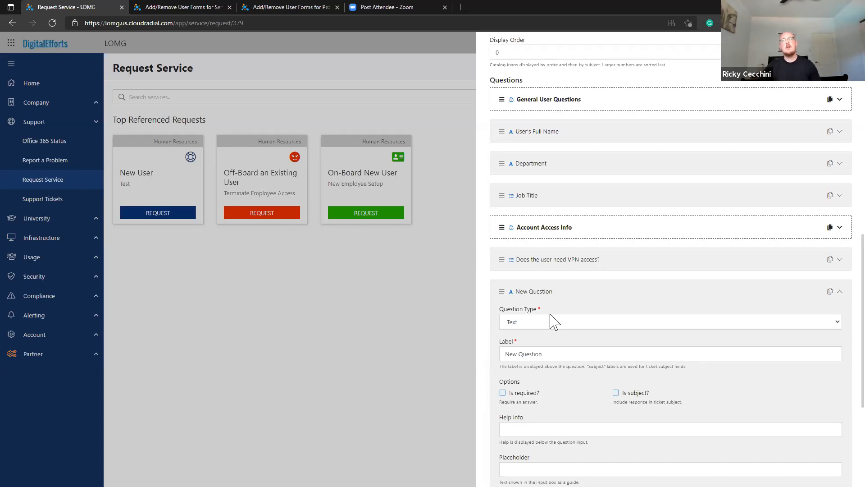
scroll(569, 287, down, 5)
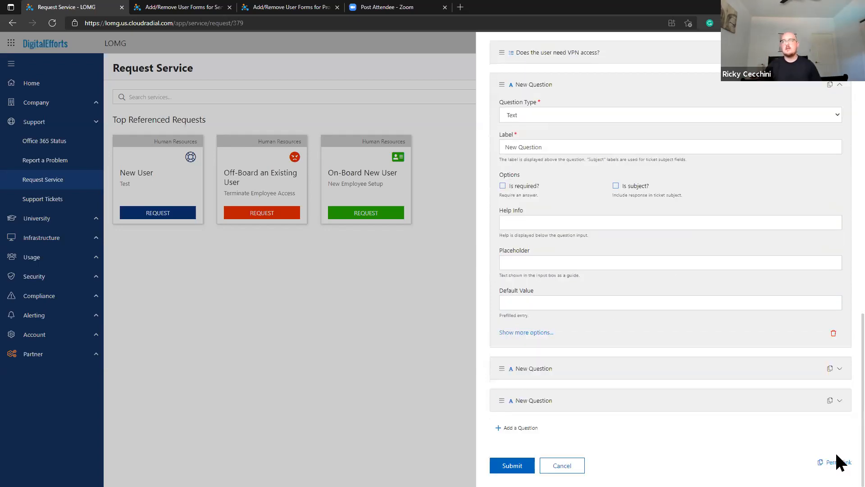
scroll(532, 434, up, 3)
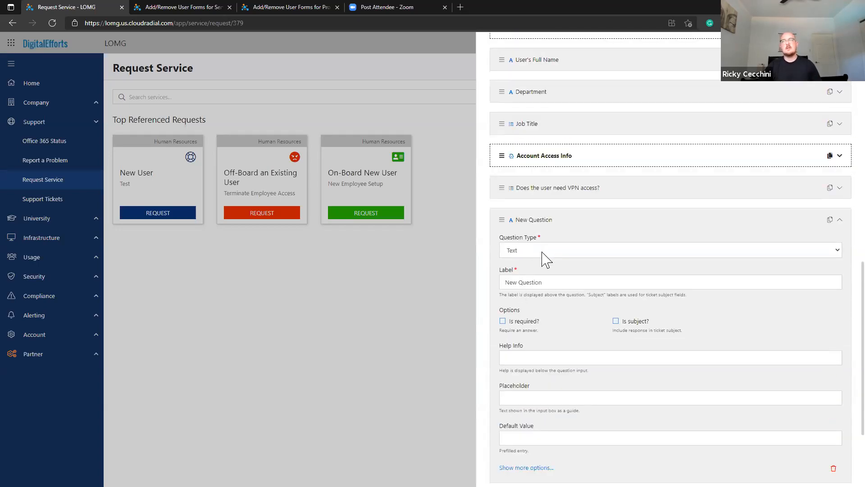
triple_click(553, 283)
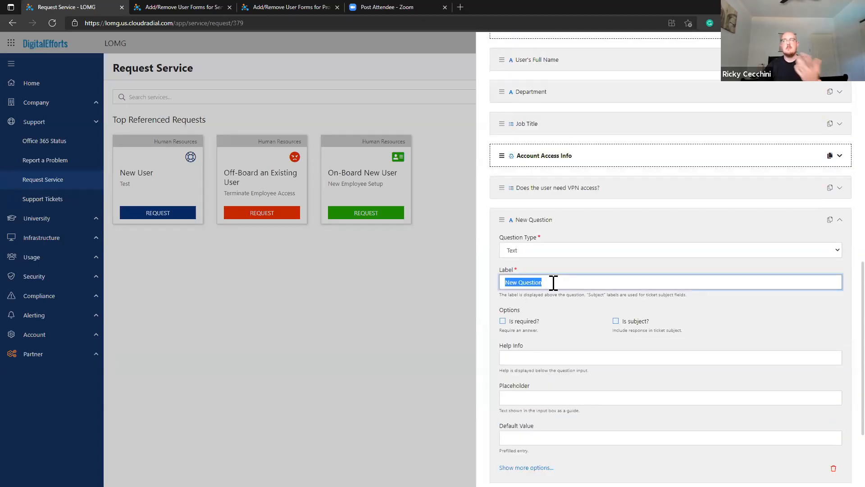
text(What VPN are we)
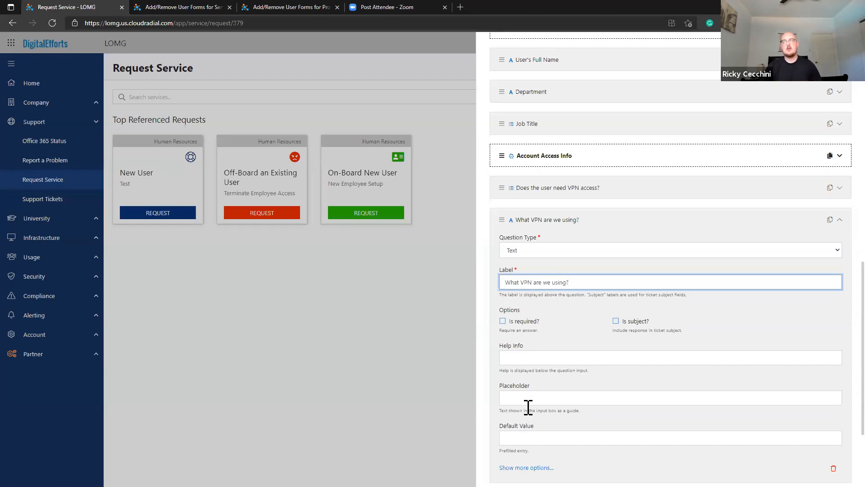
Keep the VPN question hidden until the VPN access answer equals Yes.
scroll(528, 405, down, 1)
drag(561, 423, 488, 428)
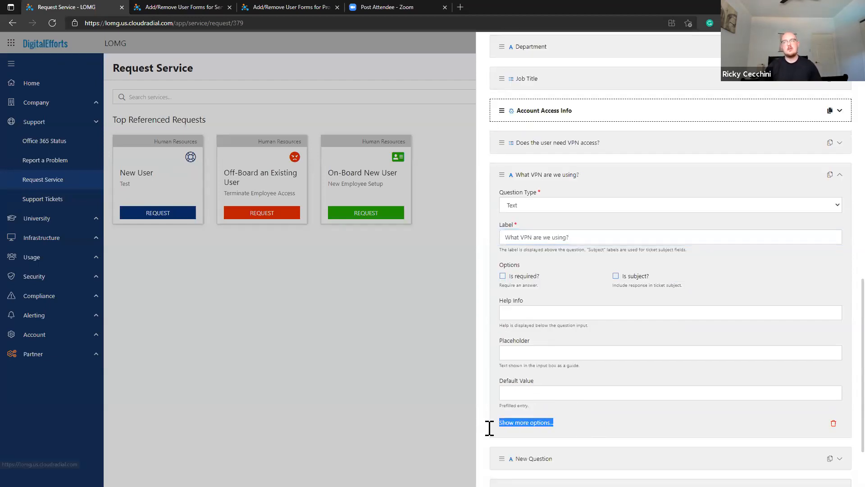
click(514, 412)
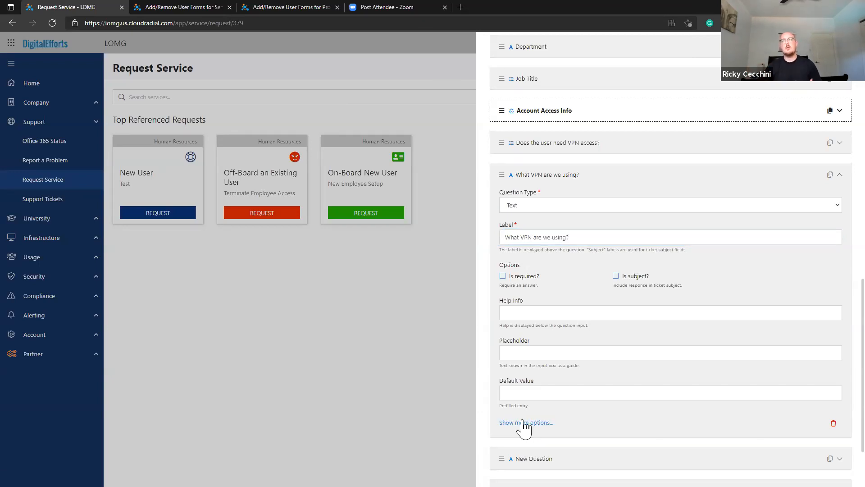
click(527, 423)
scroll(531, 405, down, 2)
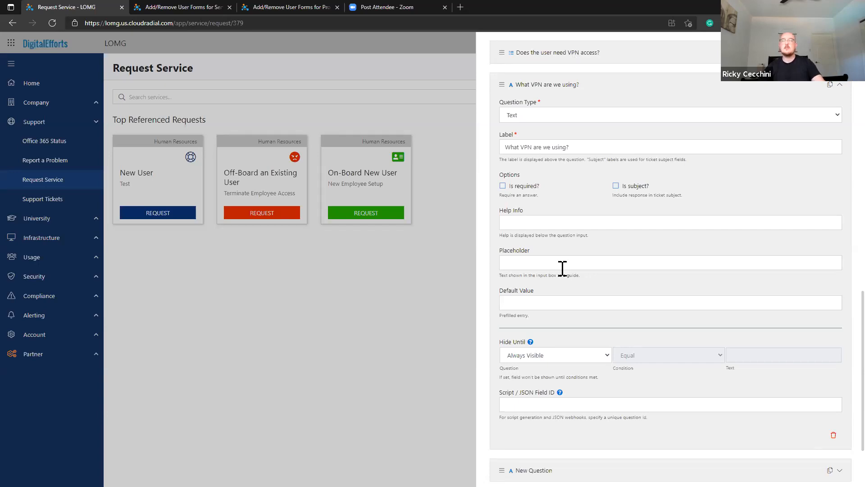
click(554, 356)
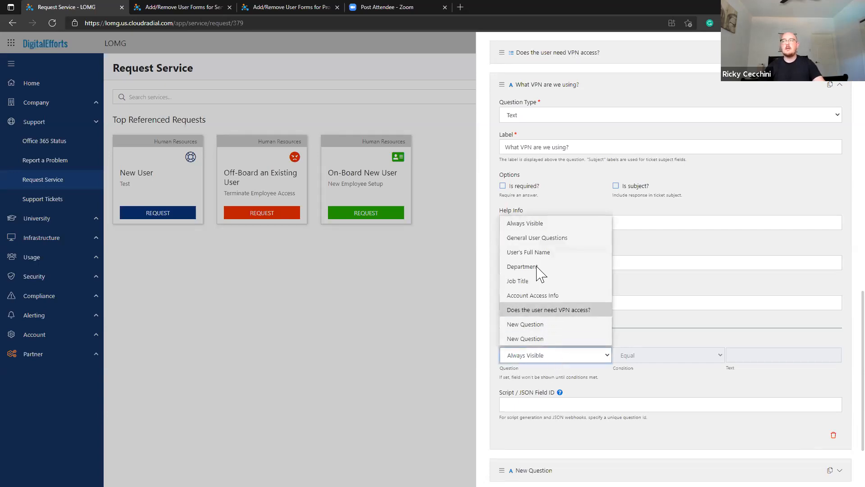
click(533, 311)
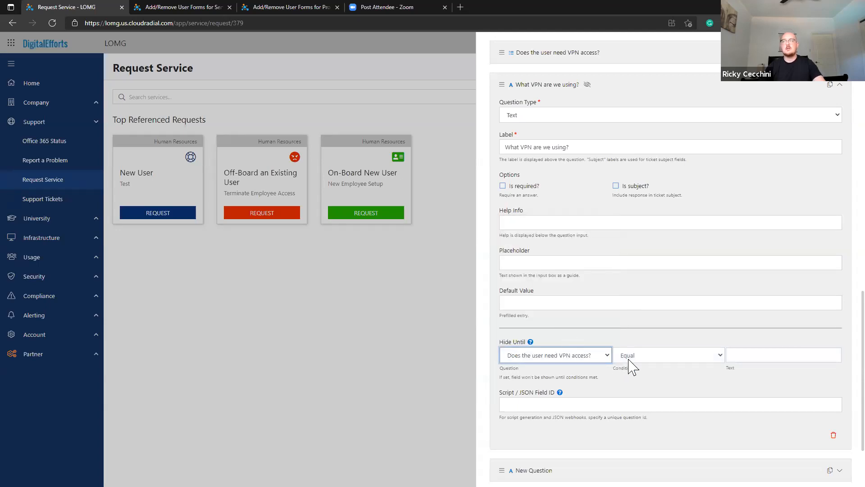
click(765, 355)
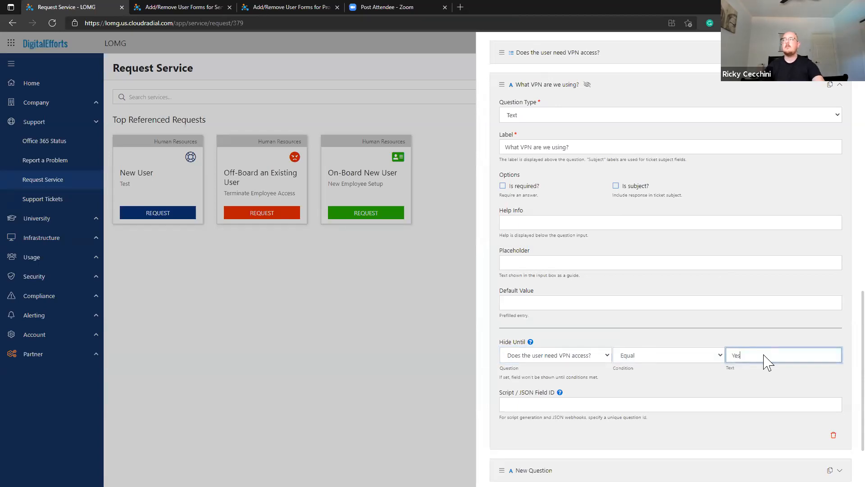
scroll(579, 160, up, 1)
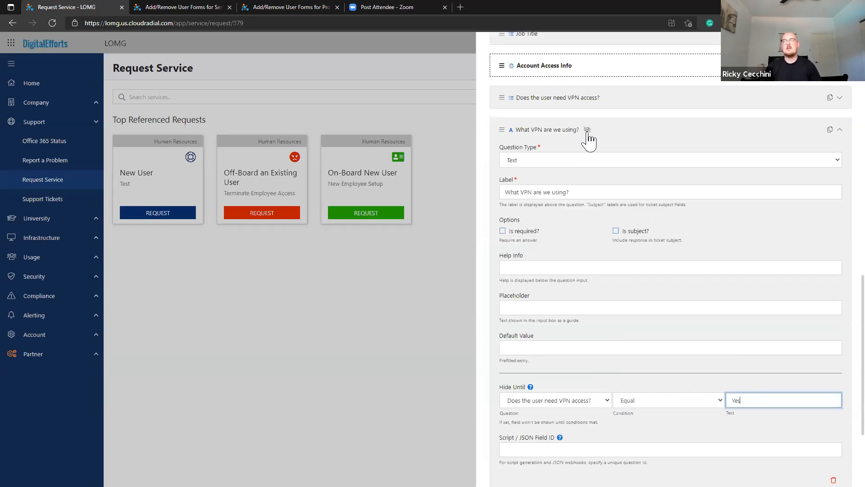
click(564, 131)
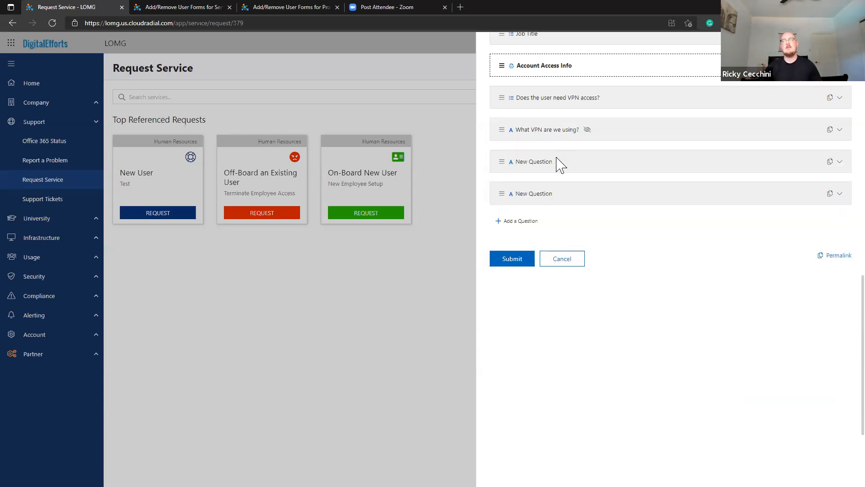
Save the New User form and open its Account Access Info step.
click(522, 259)
click(171, 194)
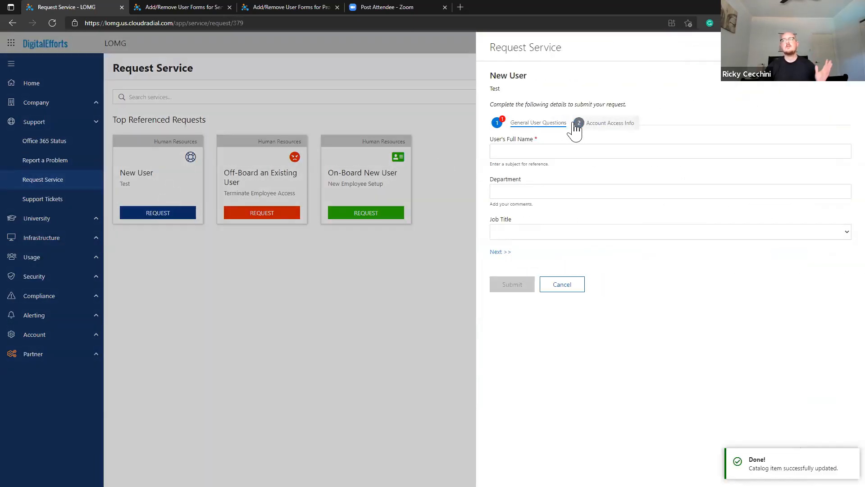
click(589, 132)
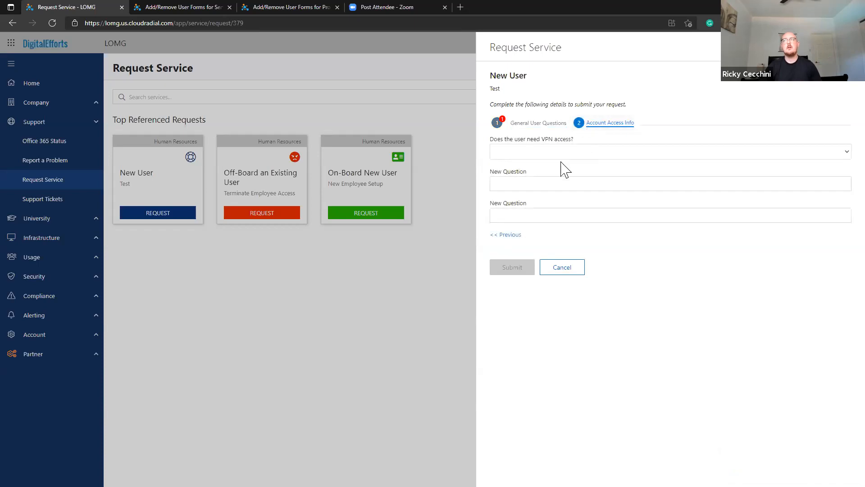
Switch the VPN access answer from No to Yes to reveal the VPN question, then cancel.
click(518, 155)
click(521, 184)
click(524, 156)
click(526, 169)
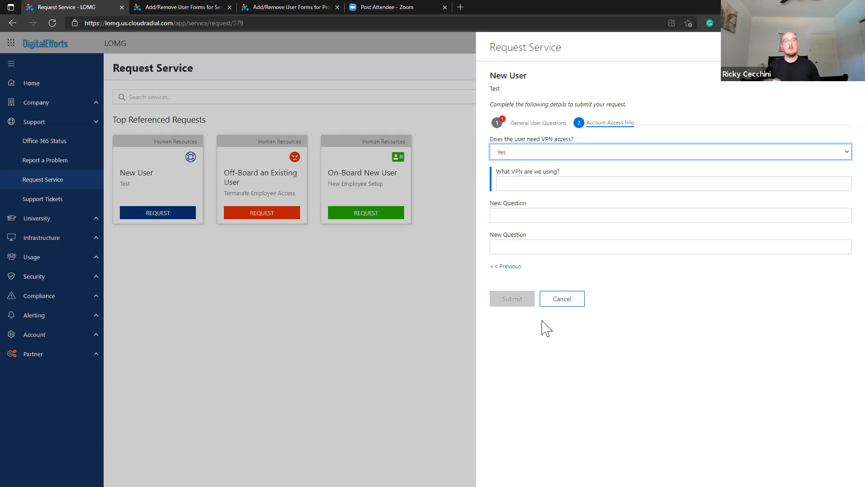
click(547, 300)
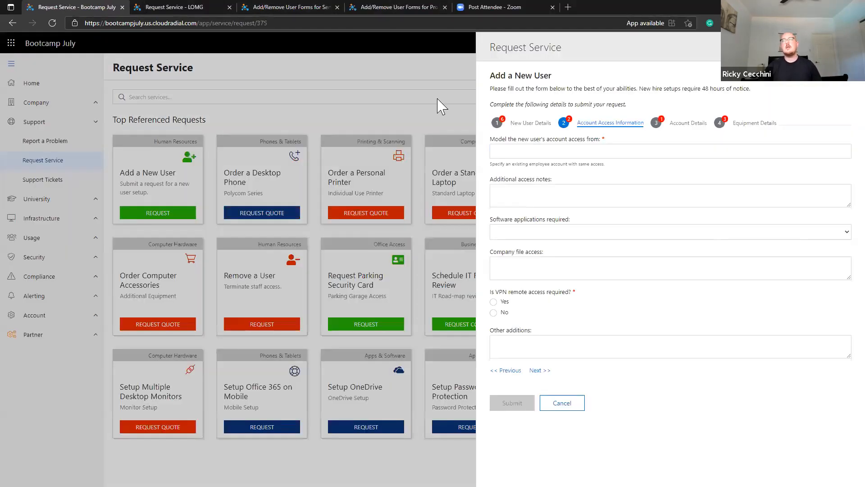
Reopen Bootcamp July's Add a New User form and try the first step's start date calendar.
click(295, 91)
click(299, 96)
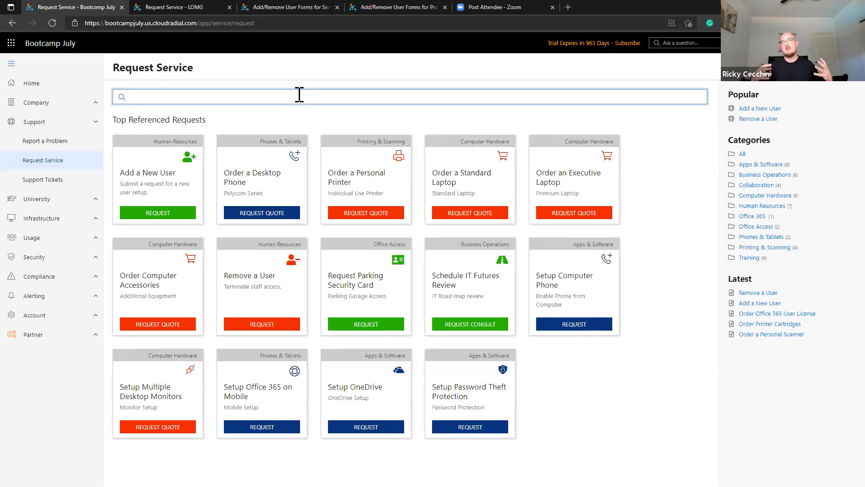
click(156, 180)
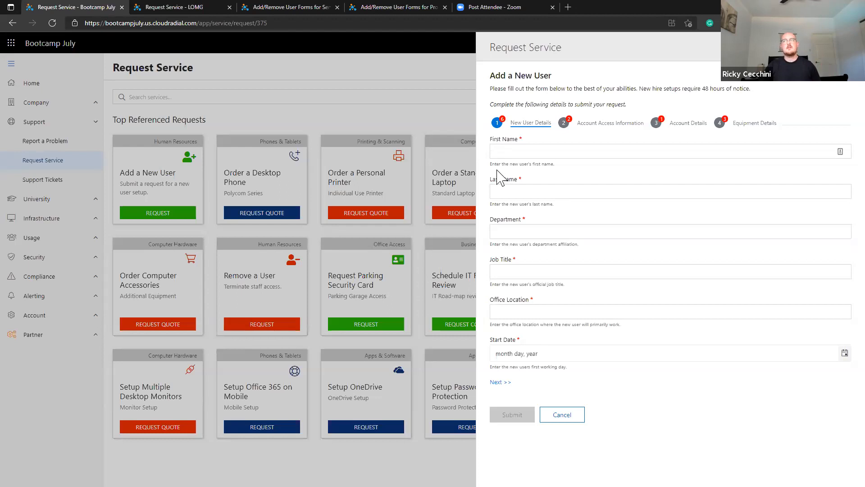
drag(515, 167, 558, 172)
click(558, 174)
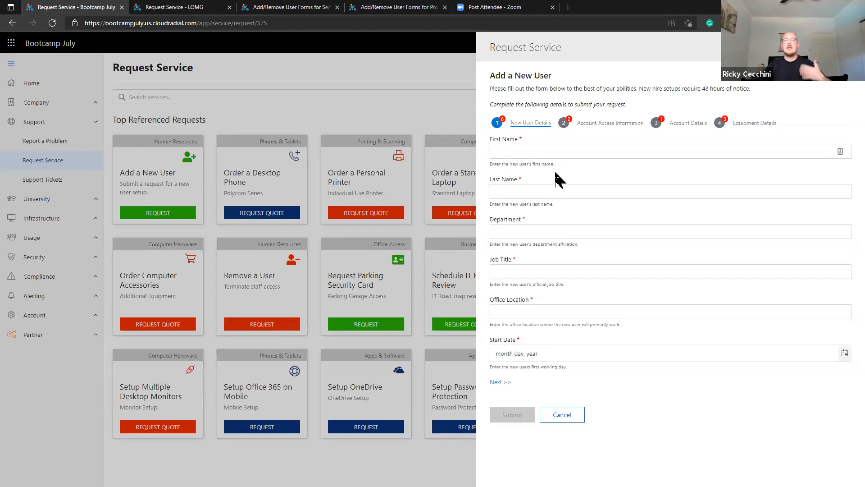
click(844, 353)
click(682, 295)
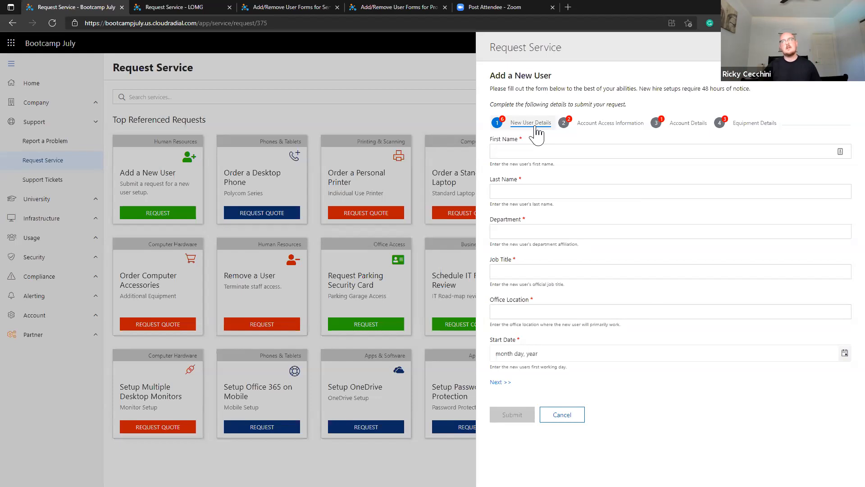
Review Account Access Information, Account Details and Equipment Details steps, trying their options, then cancel.
click(610, 131)
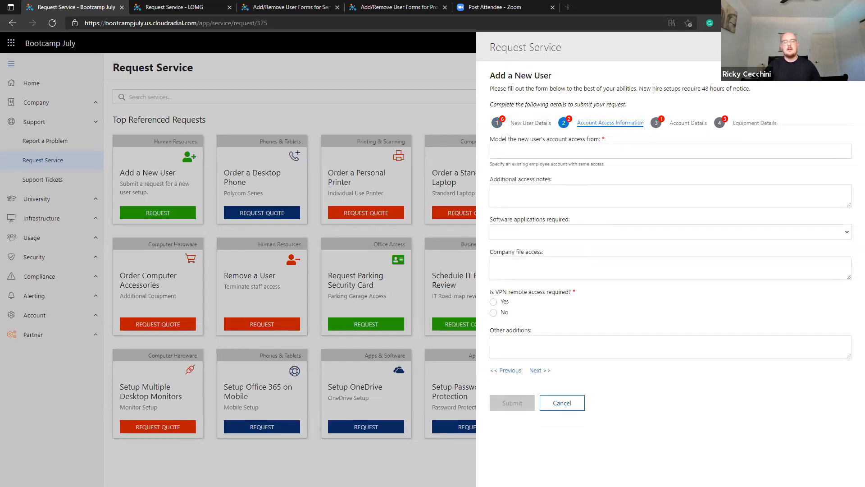
click(687, 130)
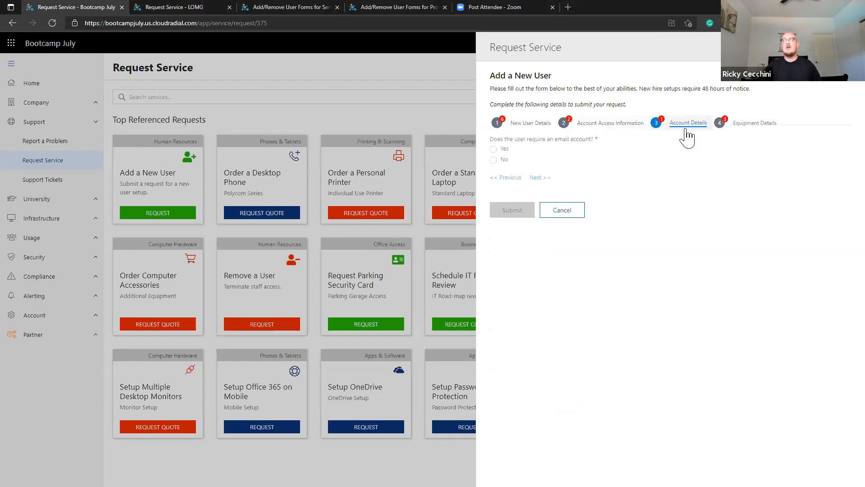
click(494, 149)
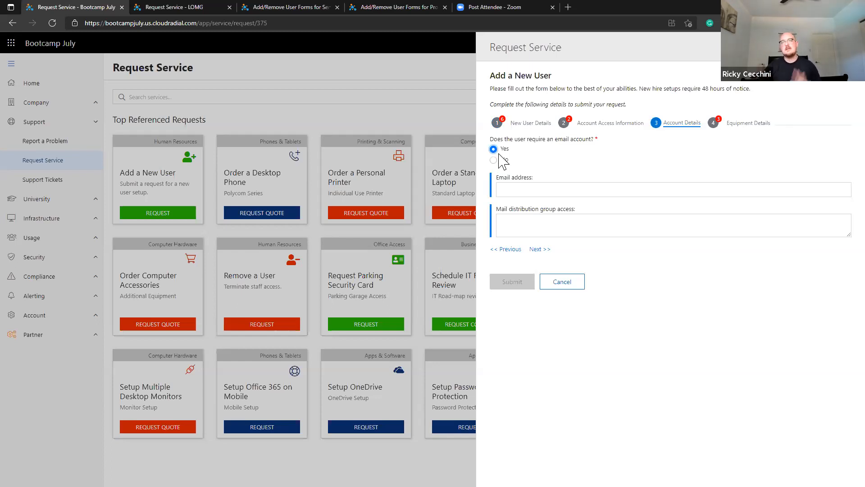
click(718, 123)
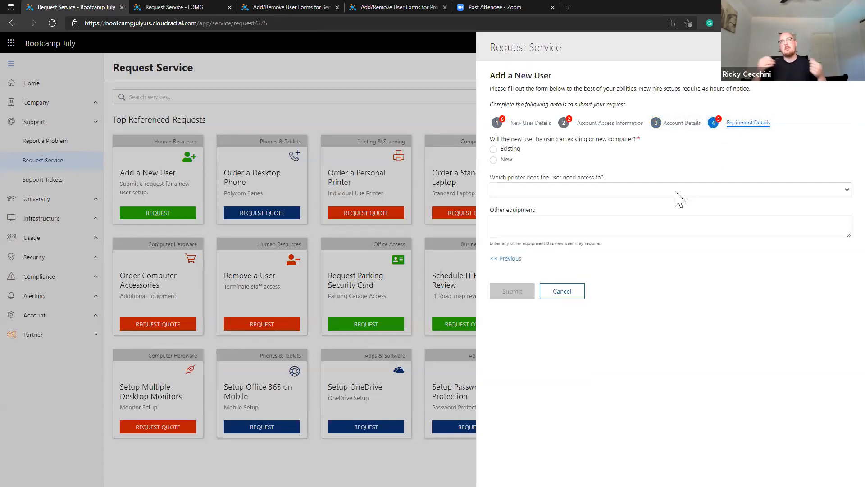
click(510, 149)
click(507, 162)
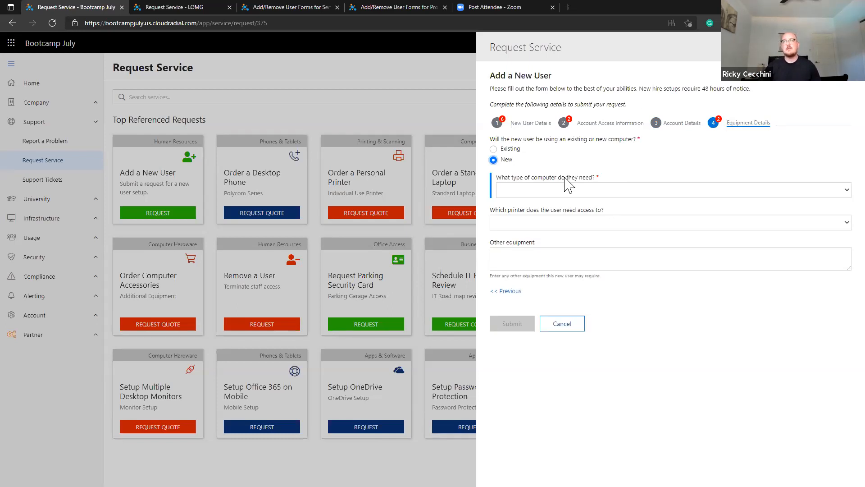
click(566, 328)
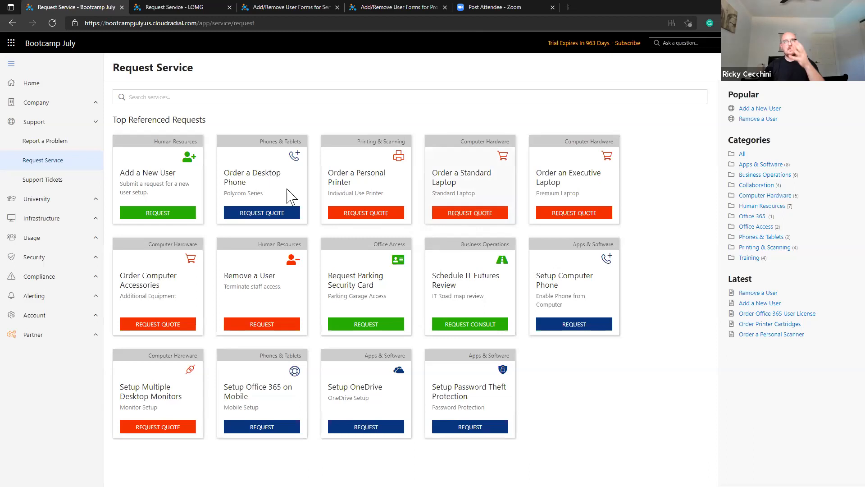
Open the Add a New User form from the Onboard/Offboard Forms package in partner content.
click(59, 338)
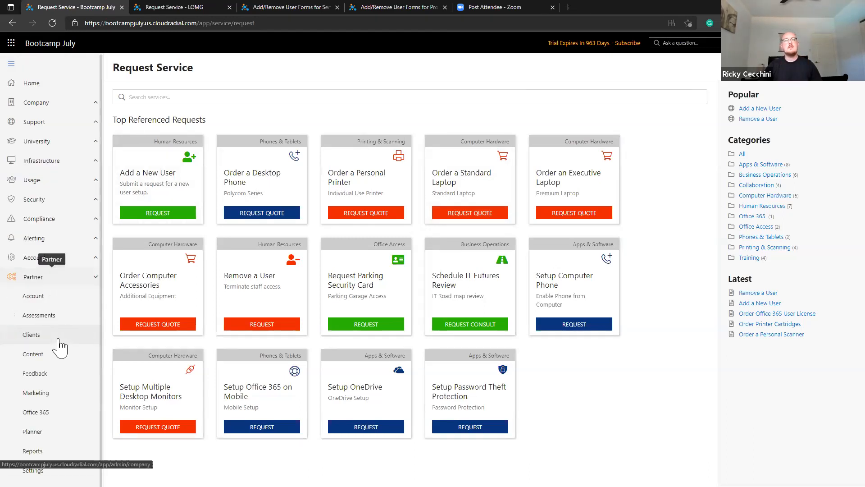
click(70, 360)
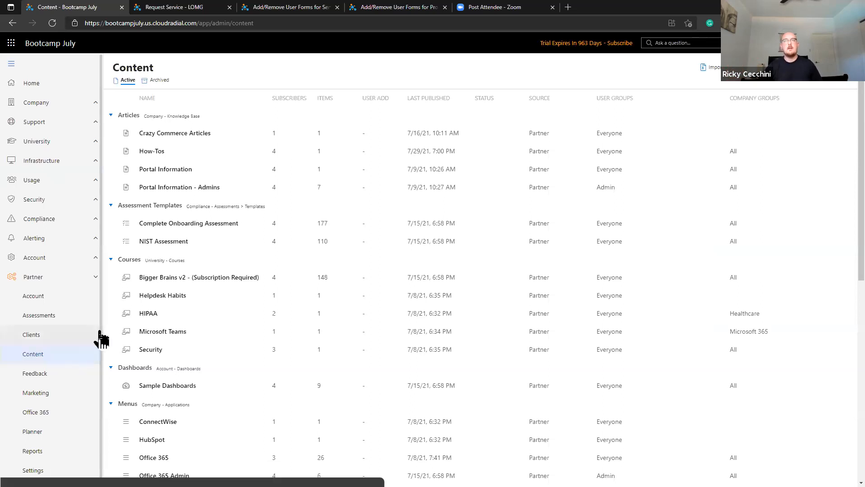
scroll(113, 336, down, 8)
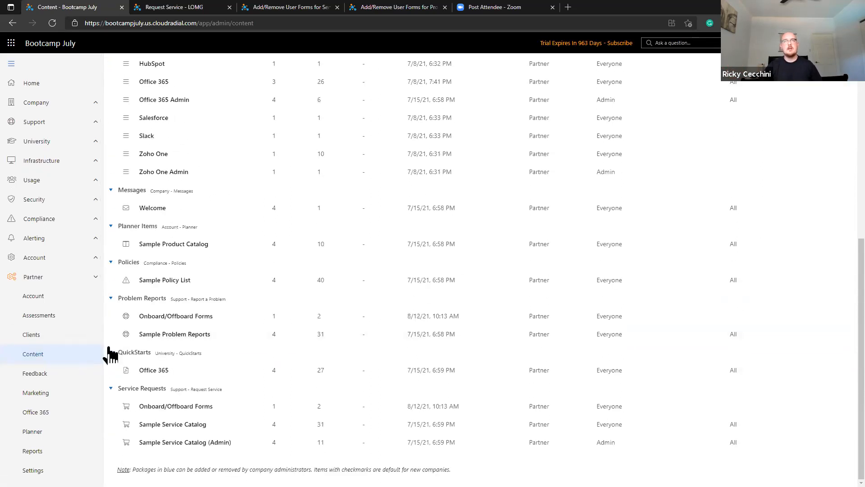
click(186, 414)
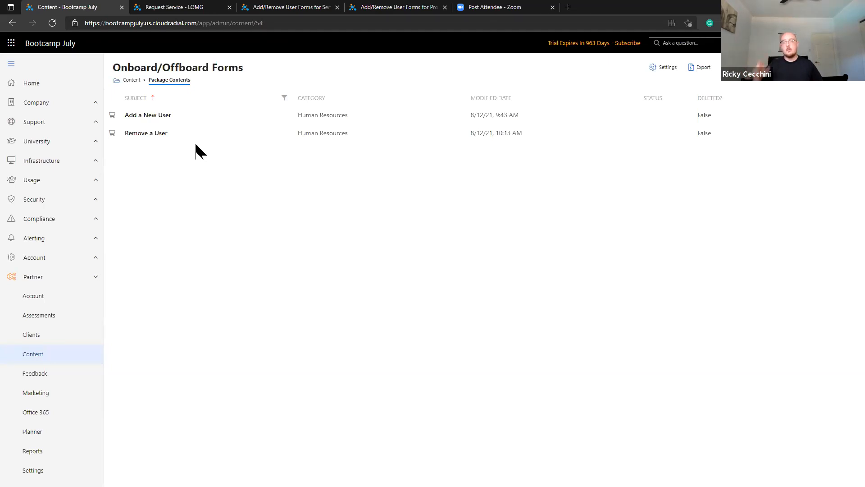
click(189, 119)
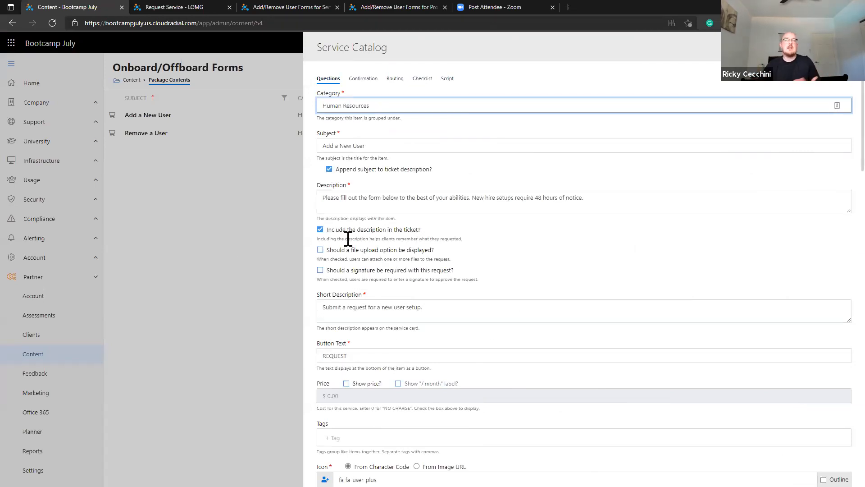
Review the form's Questions list, expanding and collapsing Software applications required.
scroll(347, 239, down, 9)
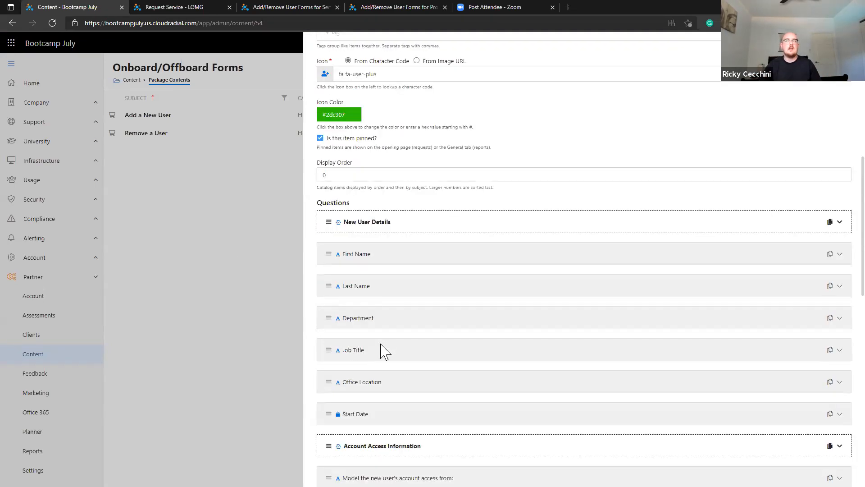
scroll(384, 351, down, 1)
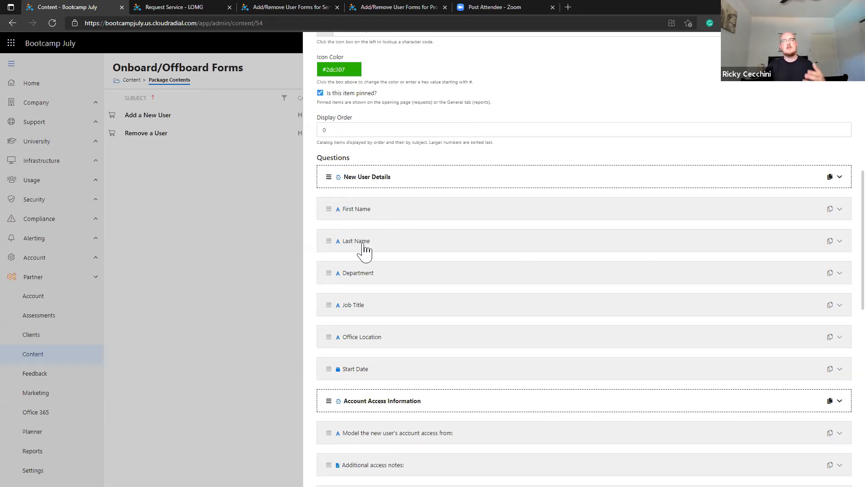
scroll(364, 251, down, 4)
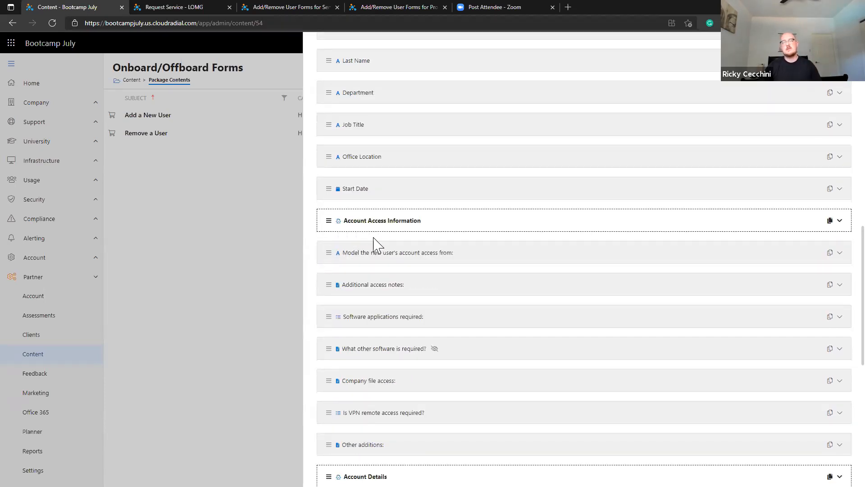
scroll(425, 288, down, 6)
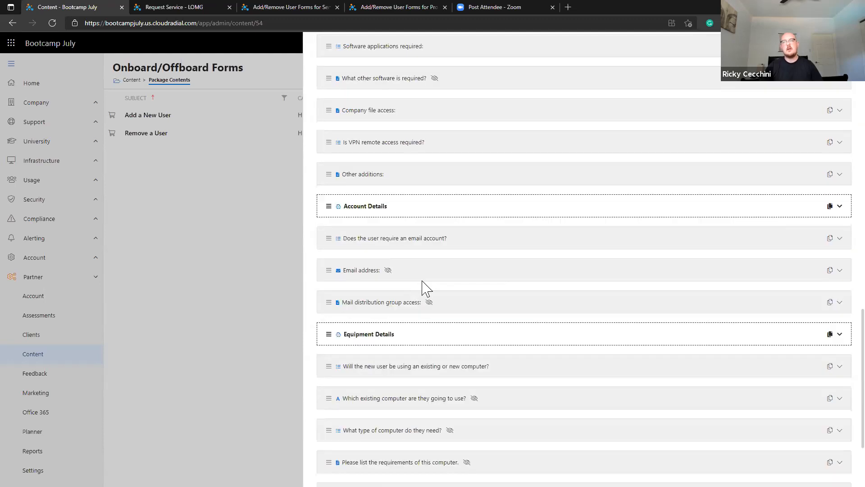
scroll(424, 288, up, 2)
scroll(423, 290, up, 1)
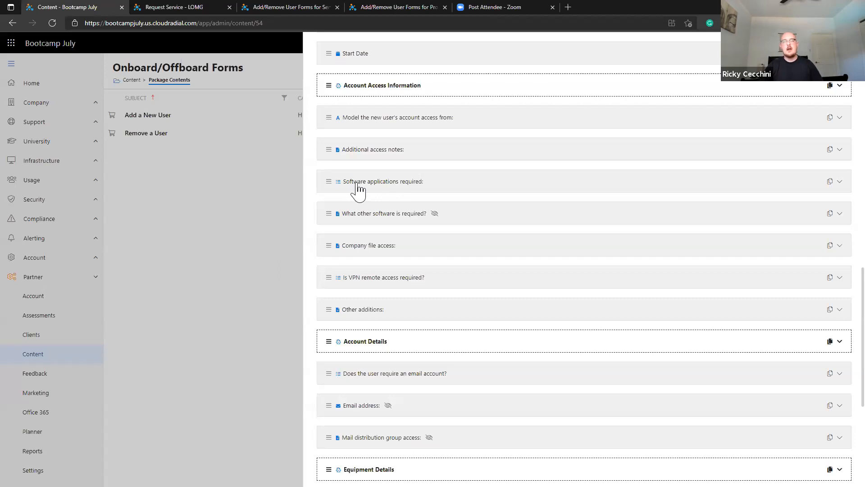
click(374, 189)
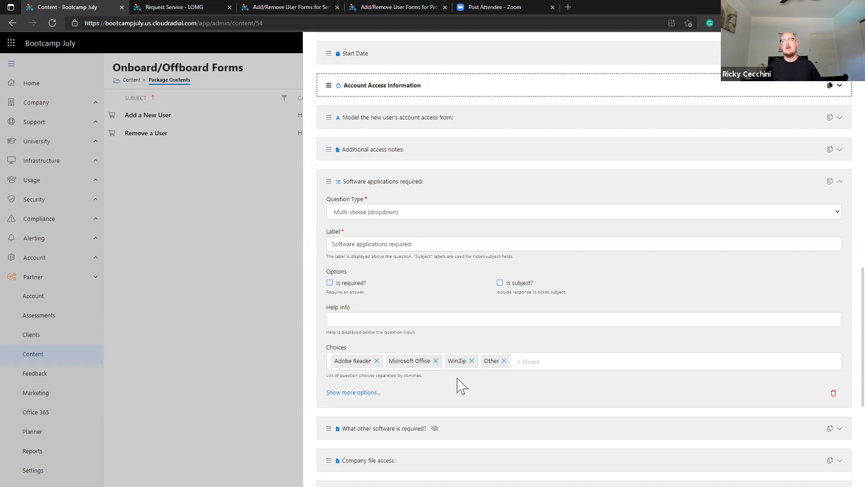
click(383, 185)
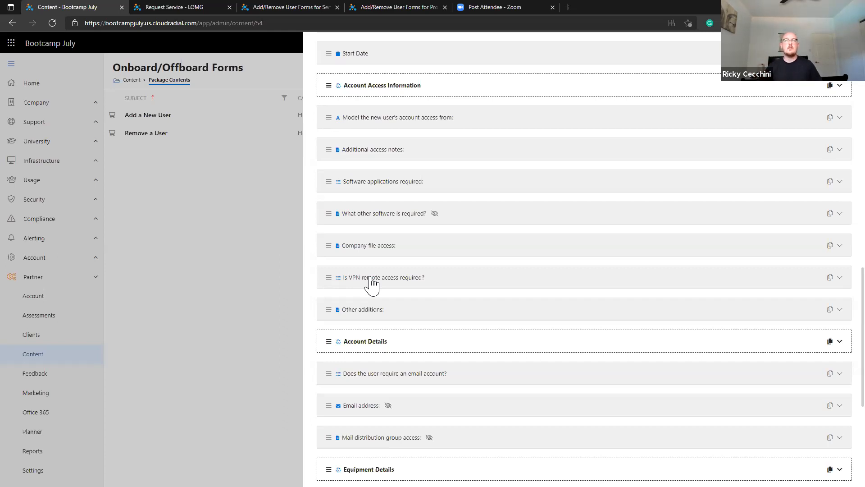
scroll(405, 266, up, 4)
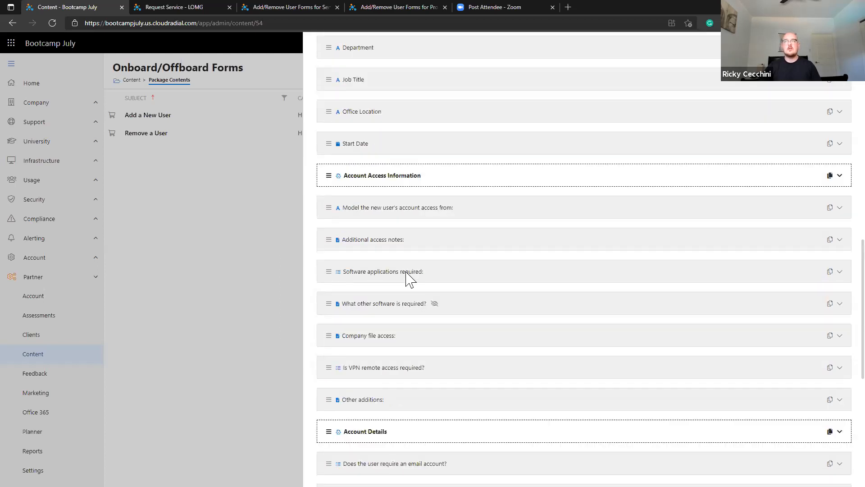
scroll(408, 278, up, 6)
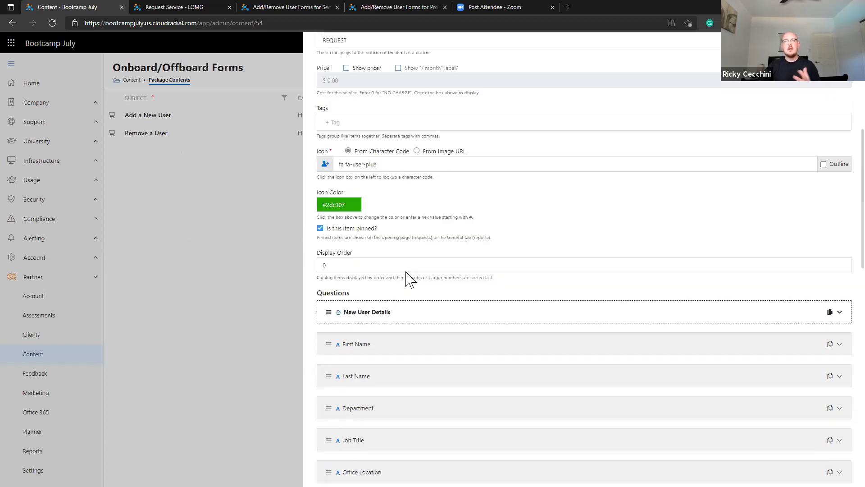
scroll(408, 277, down, 4)
scroll(442, 342, up, 10)
scroll(583, 259, up, 1)
Add the All group to the Onboard/Offboard Forms package settings and submit.
click(850, 47)
click(653, 72)
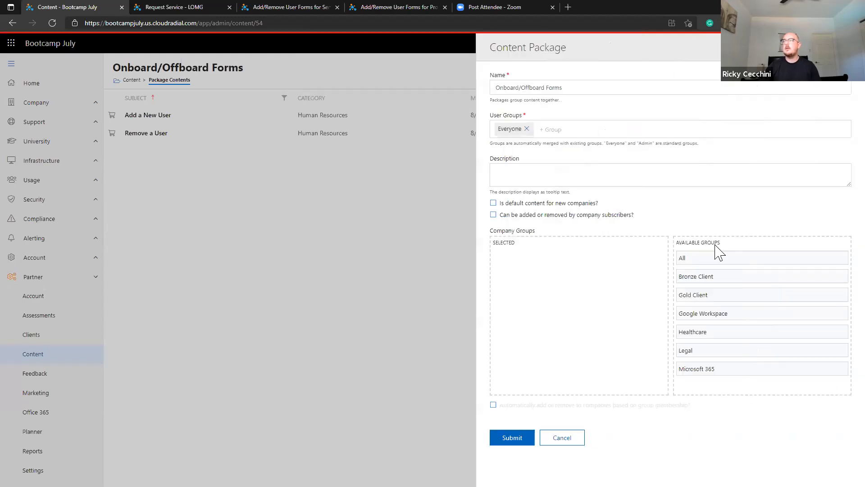
drag(762, 257, 647, 258)
click(512, 419)
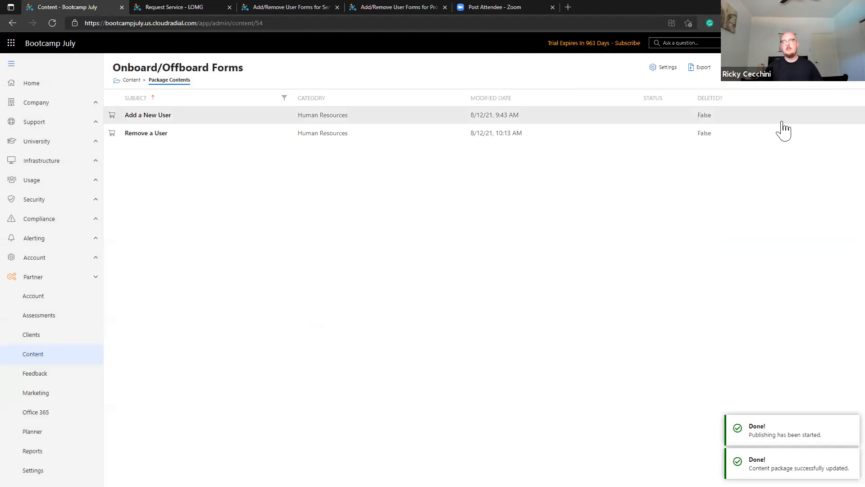
Reopen the Add a New User form and scroll down to its questions.
click(661, 122)
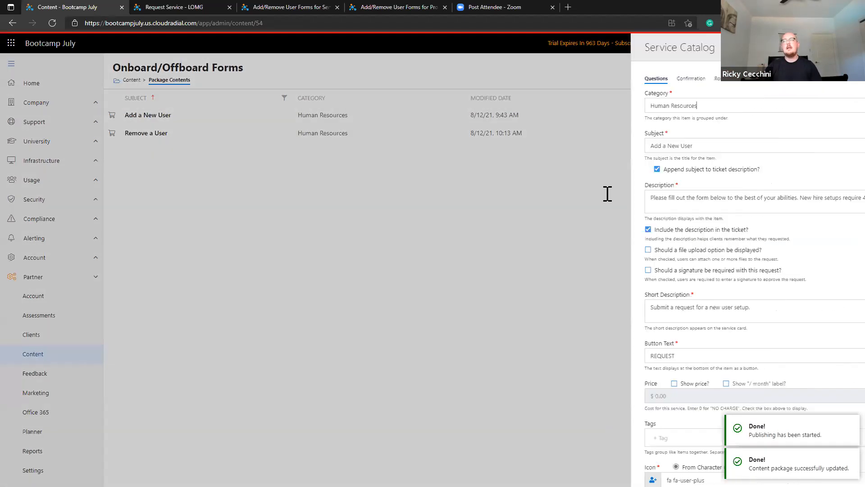
scroll(494, 251, down, 15)
scroll(487, 265, down, 2)
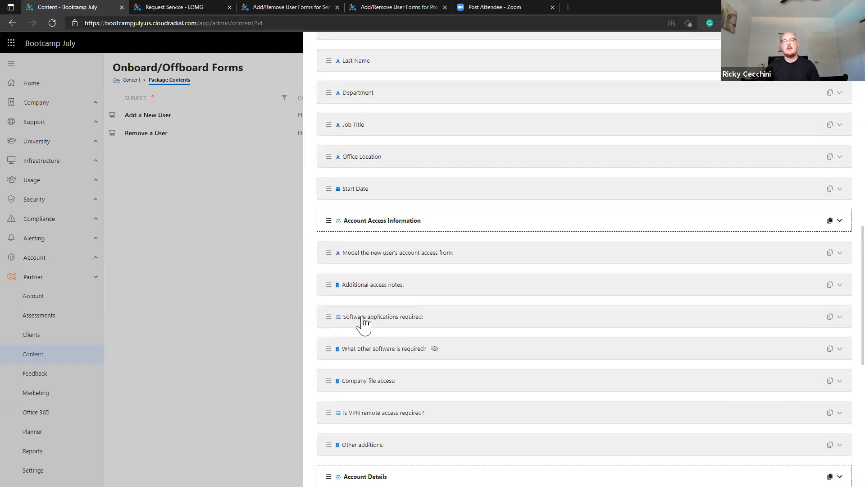
Change the Software applications required question's type to Template.
click(391, 323)
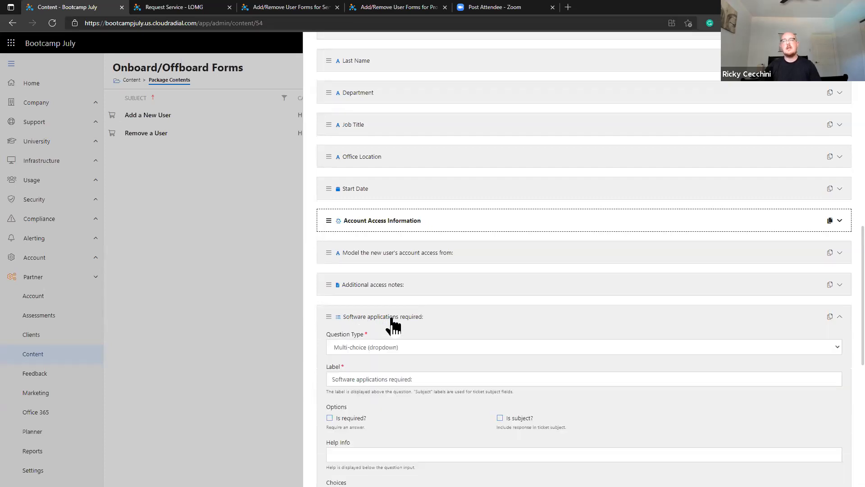
scroll(391, 329, down, 2)
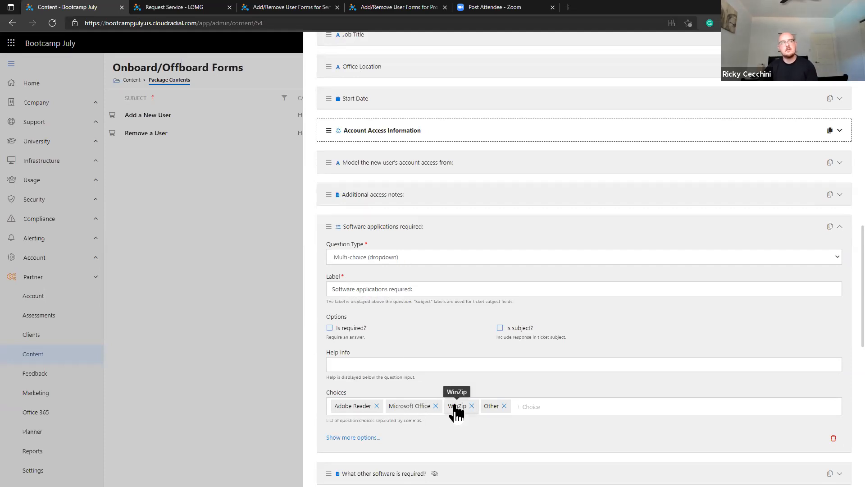
click(386, 259)
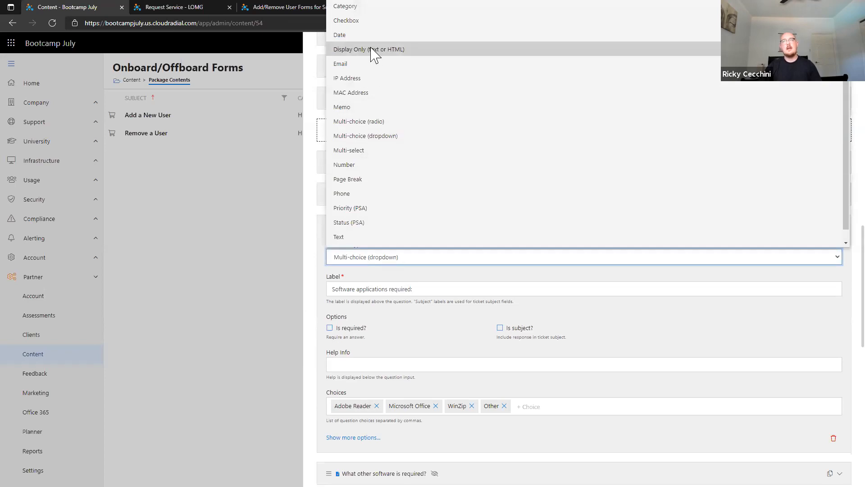
scroll(351, 175, down, 1)
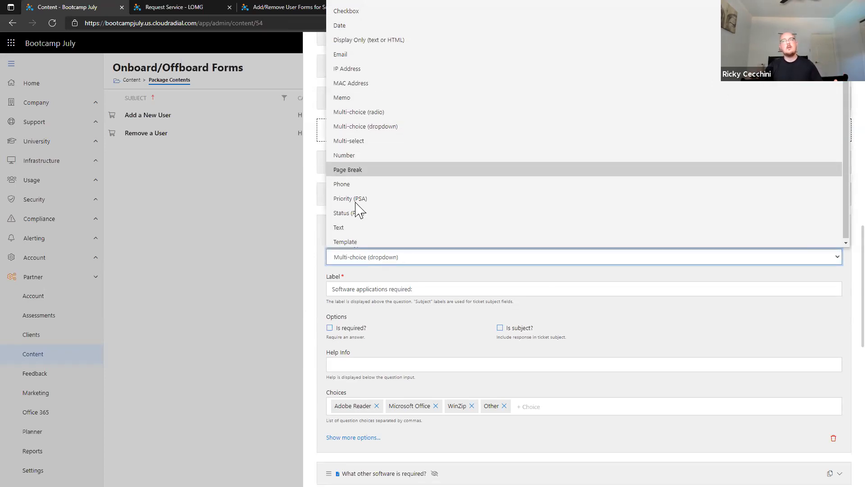
click(351, 241)
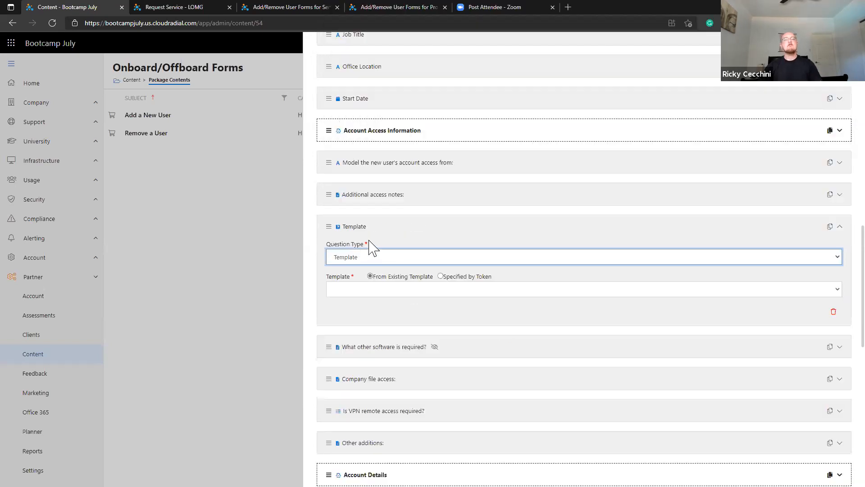
Delete the 'What other software is required?' question and expand the Template question.
click(416, 350)
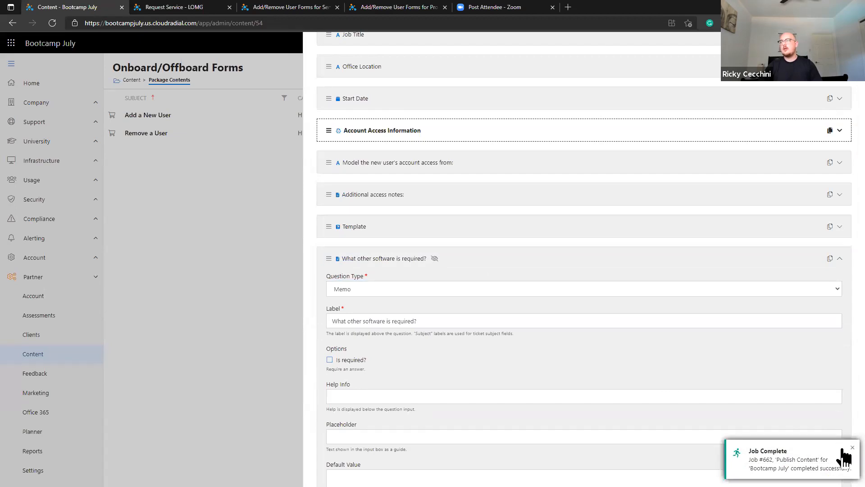
scroll(834, 439, down, 1)
click(833, 478)
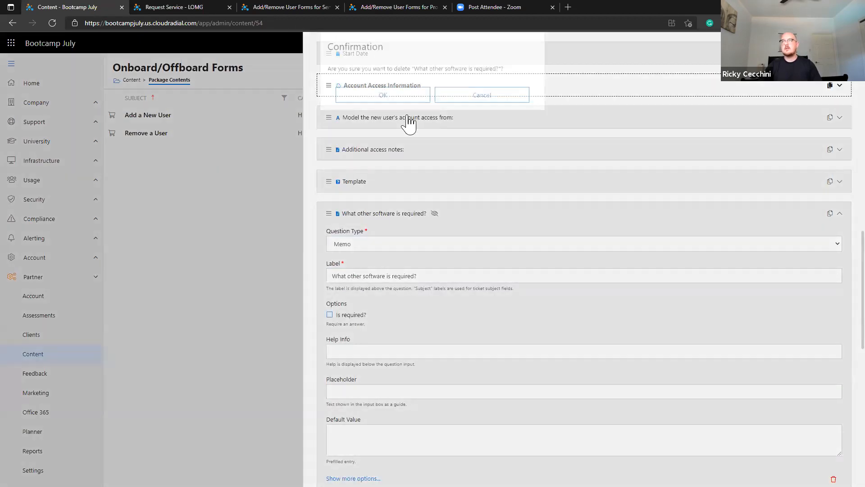
click(406, 115)
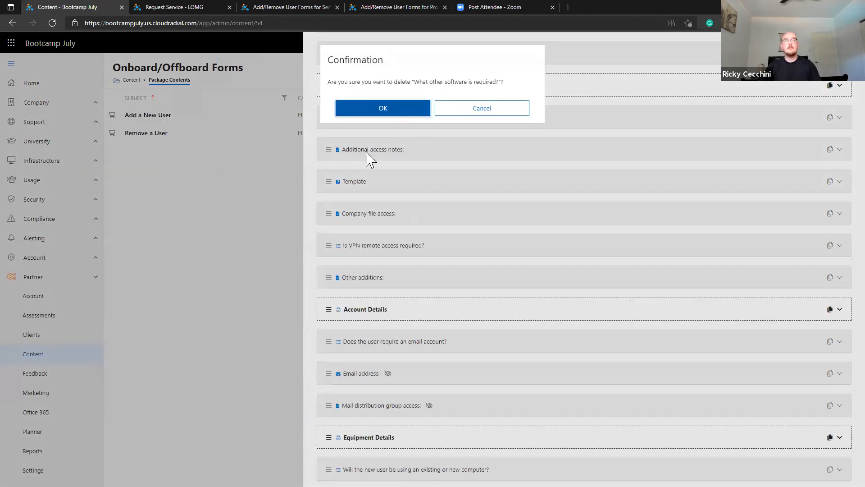
click(361, 185)
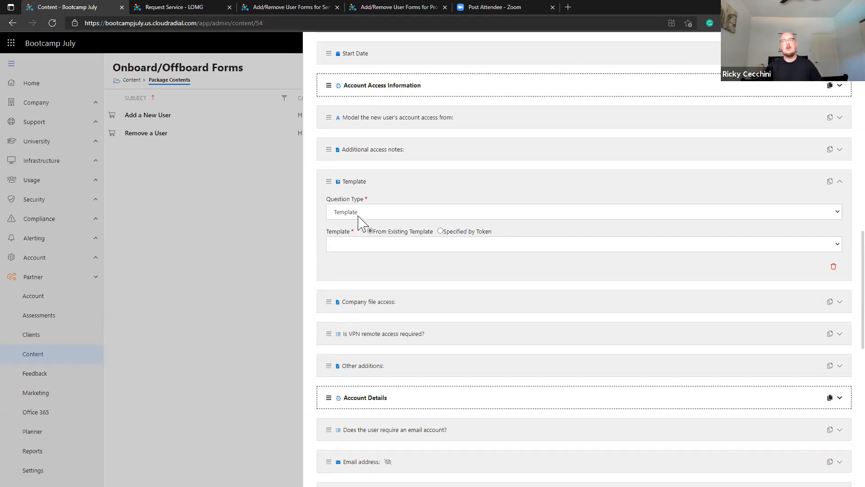
click(441, 232)
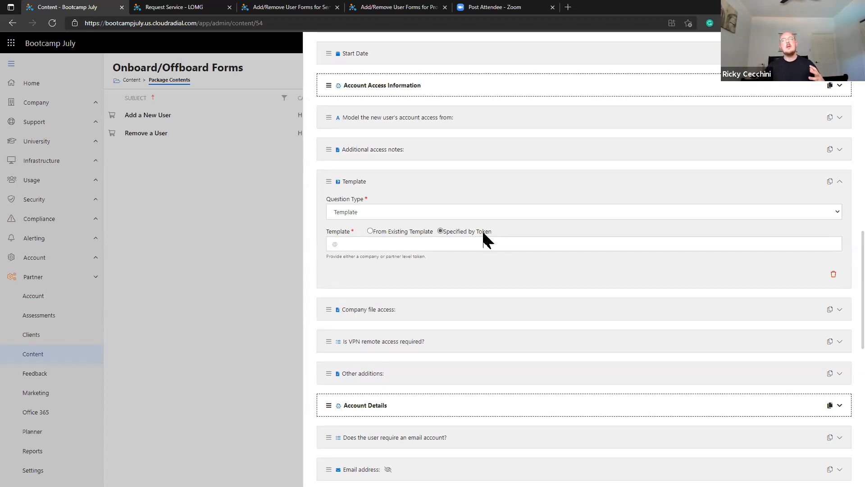
click(508, 244)
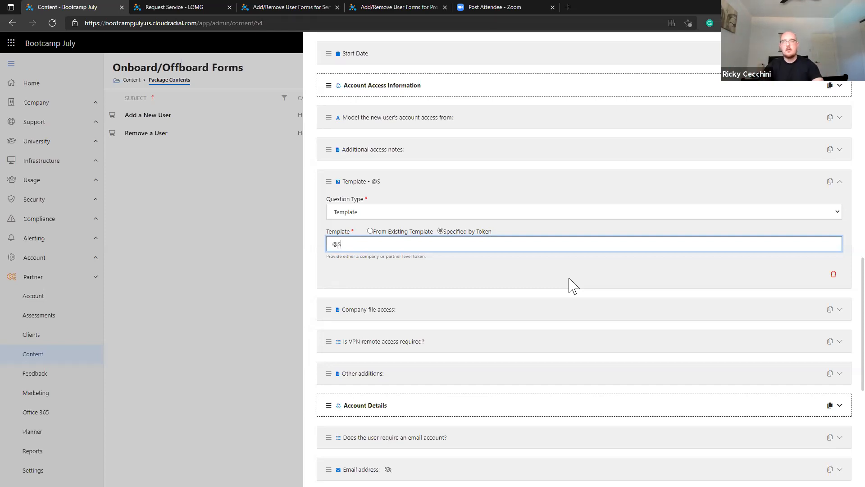
text(twareList)
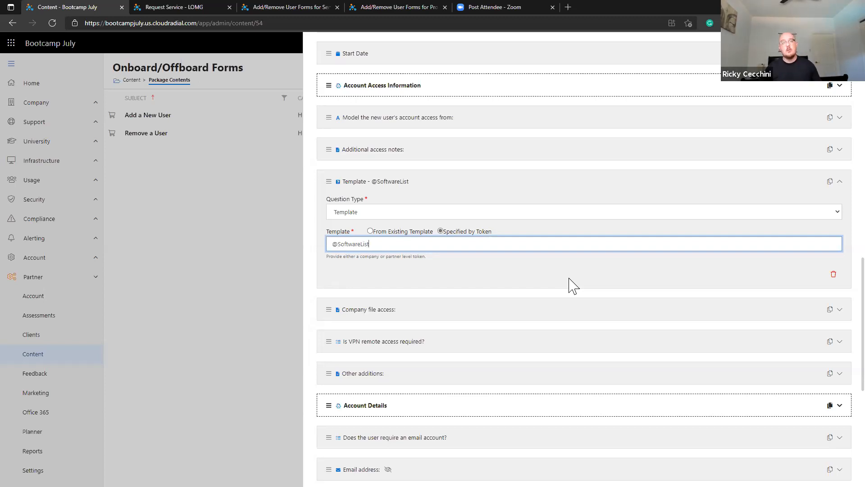
click(407, 182)
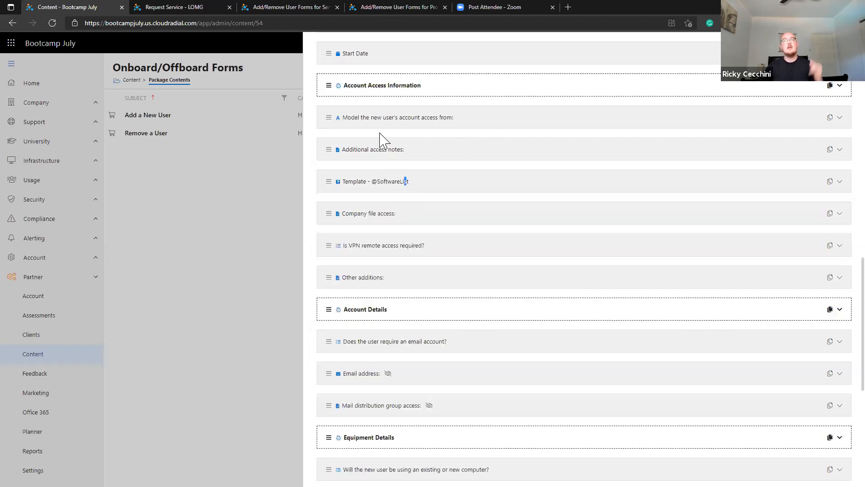
click(365, 189)
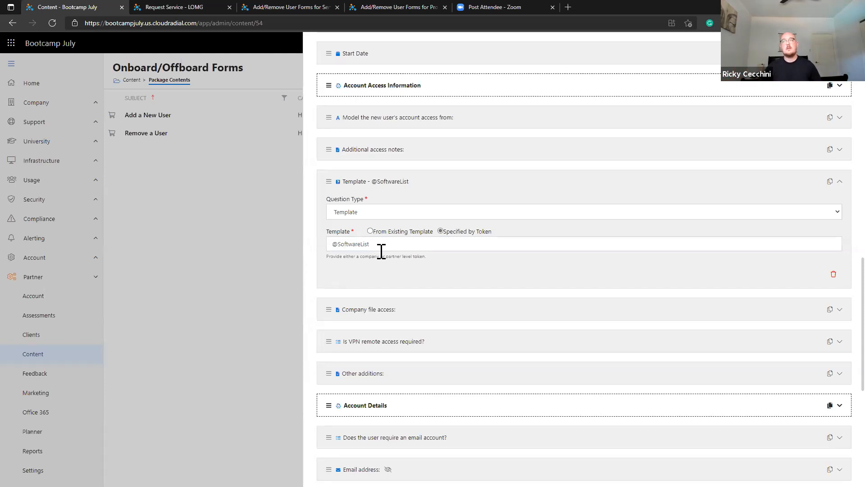
scroll(380, 261, down, 7)
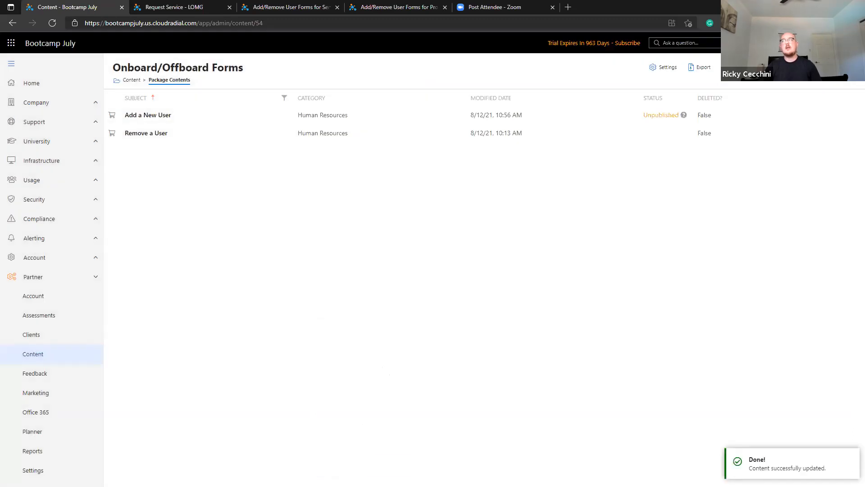
click(446, 122)
scroll(440, 278, down, 13)
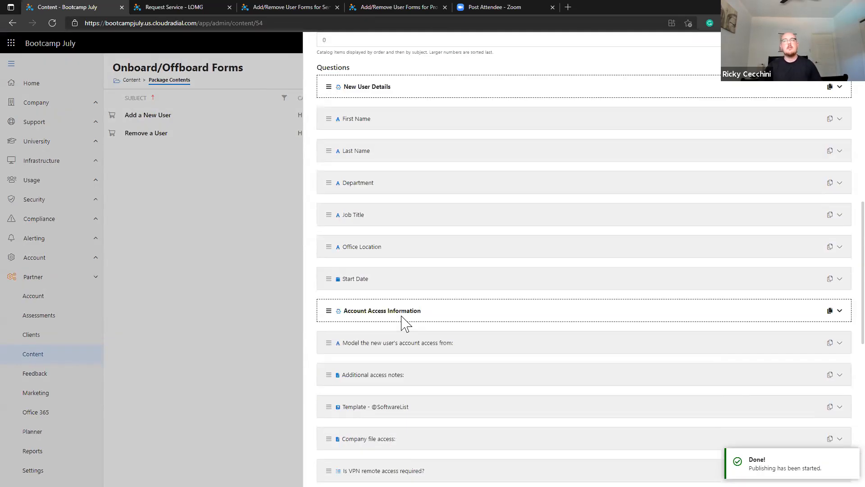
scroll(405, 323, down, 1)
click(387, 363)
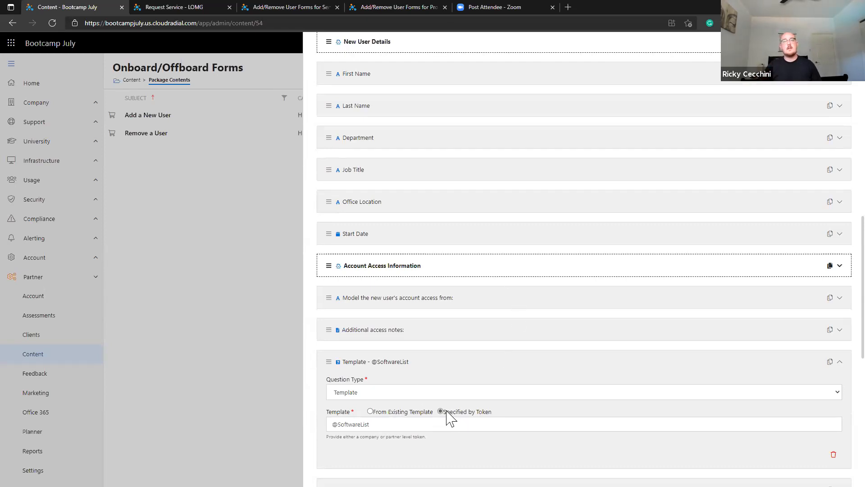
scroll(409, 372, down, 2)
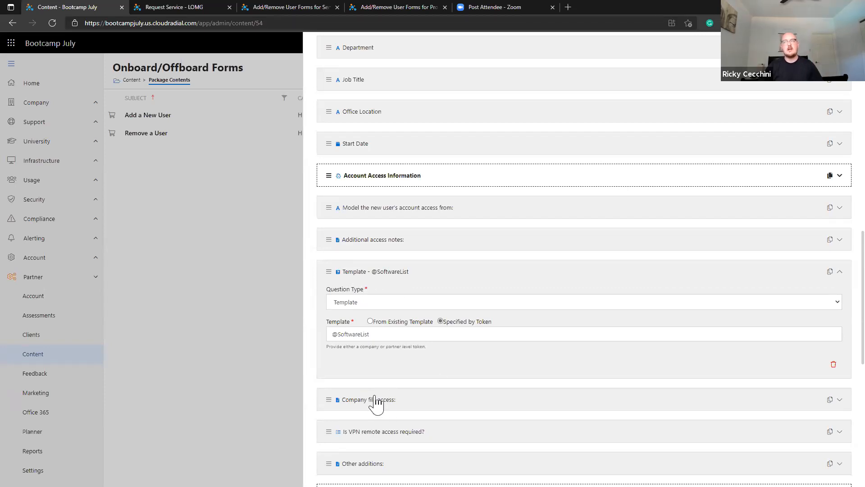
scroll(745, 131, up, 20)
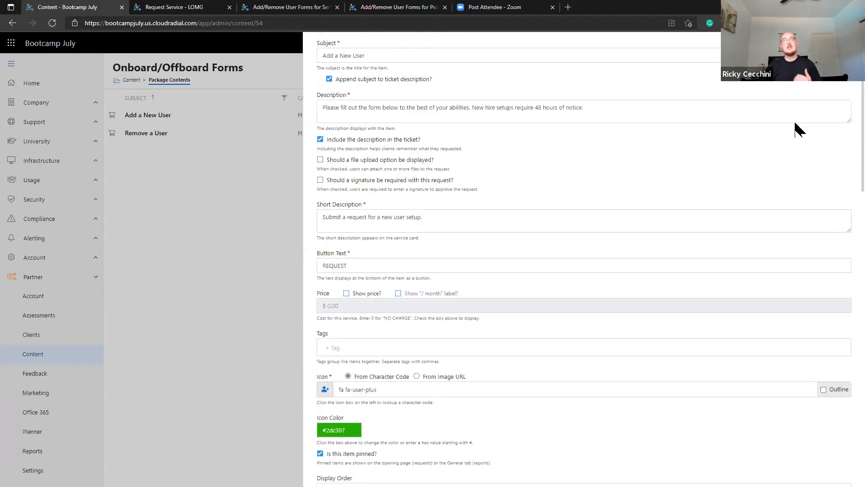
click(221, 212)
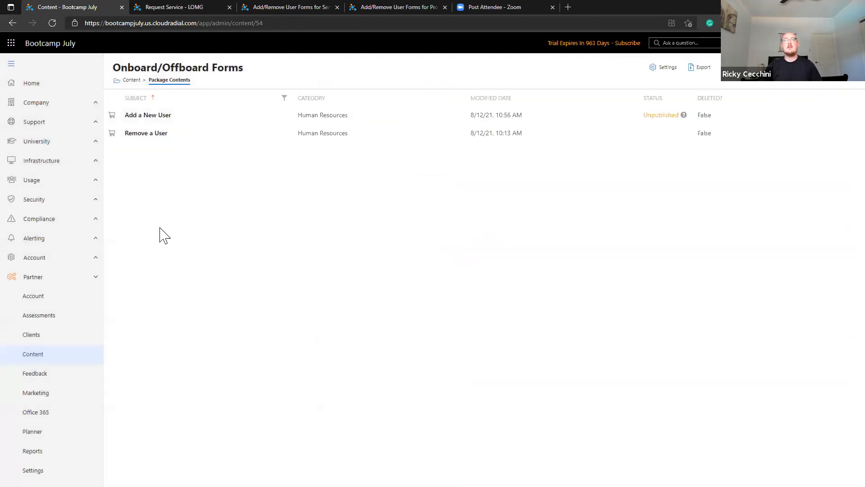
Preview Add a New User under Support > Request Service, viewing Account Access Information, then cancel.
click(87, 131)
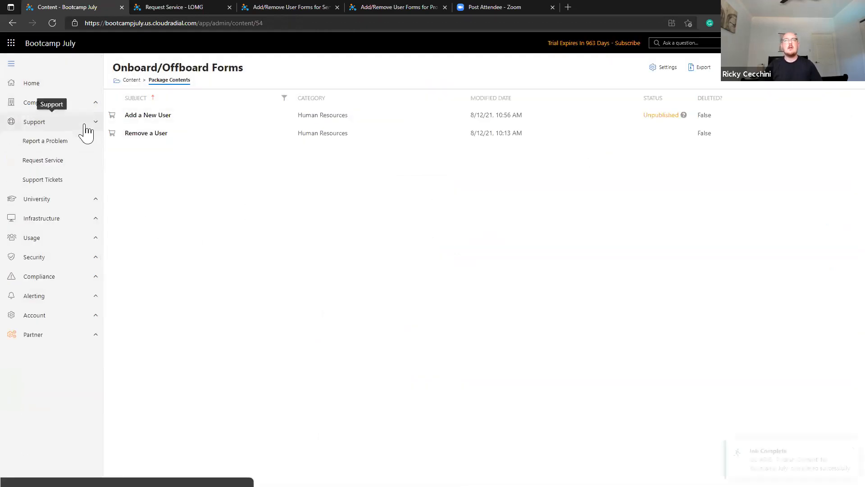
click(79, 170)
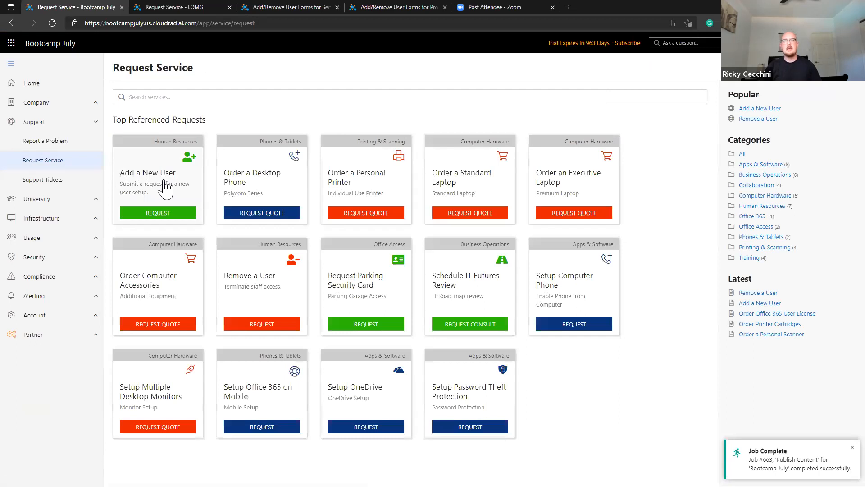
click(165, 188)
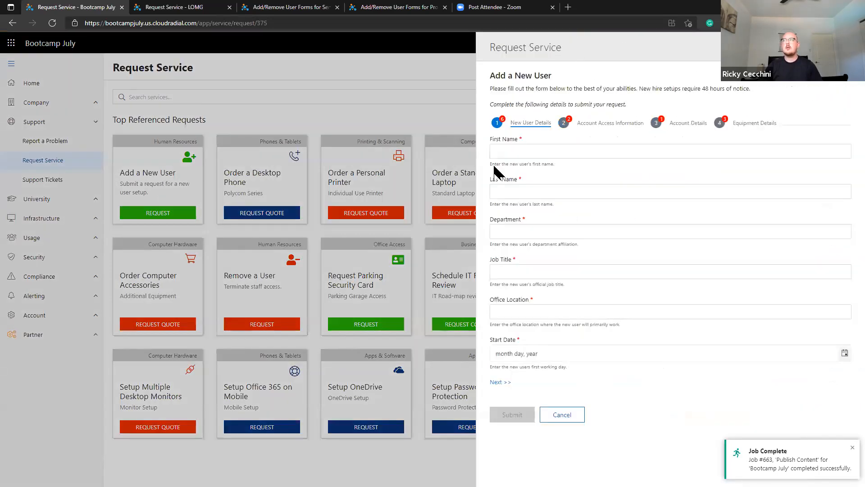
click(613, 124)
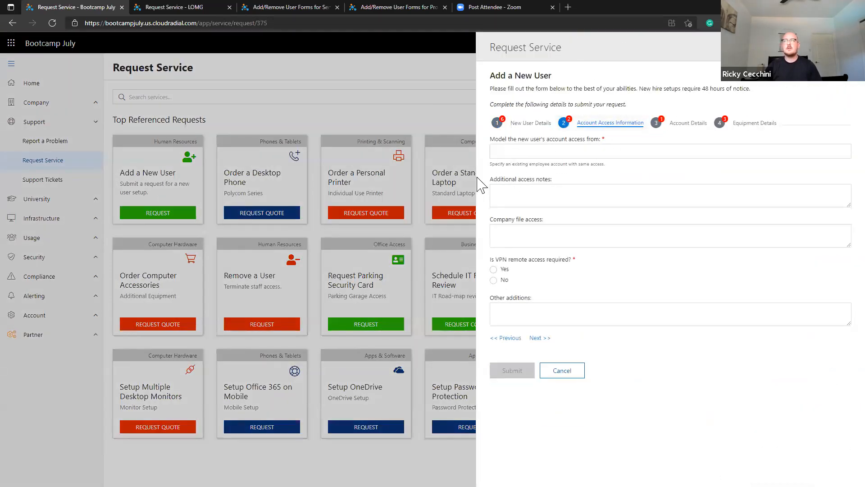
click(570, 373)
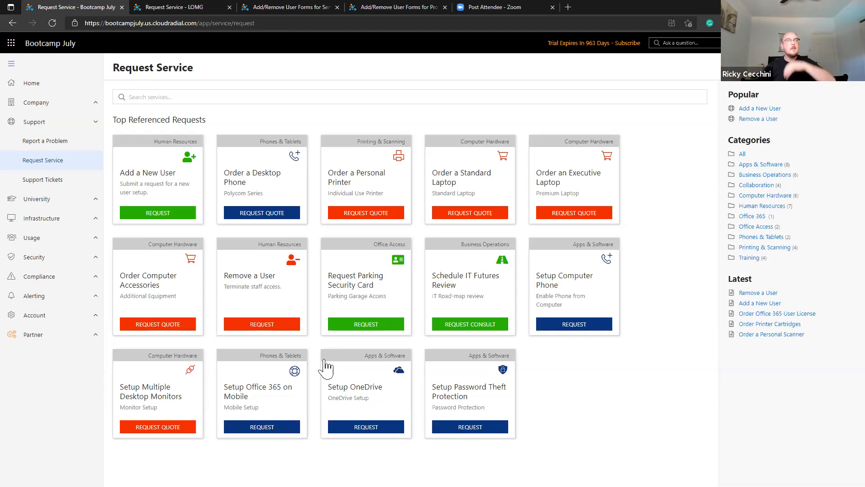
click(193, 173)
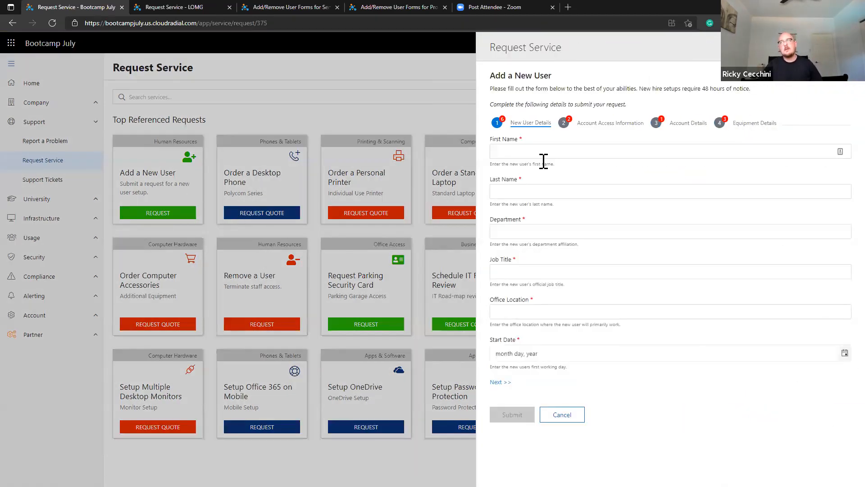
click(583, 125)
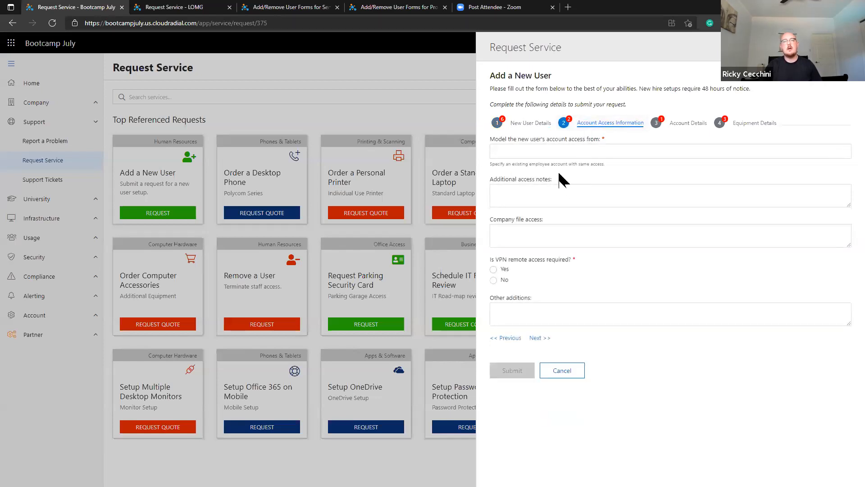
click(563, 376)
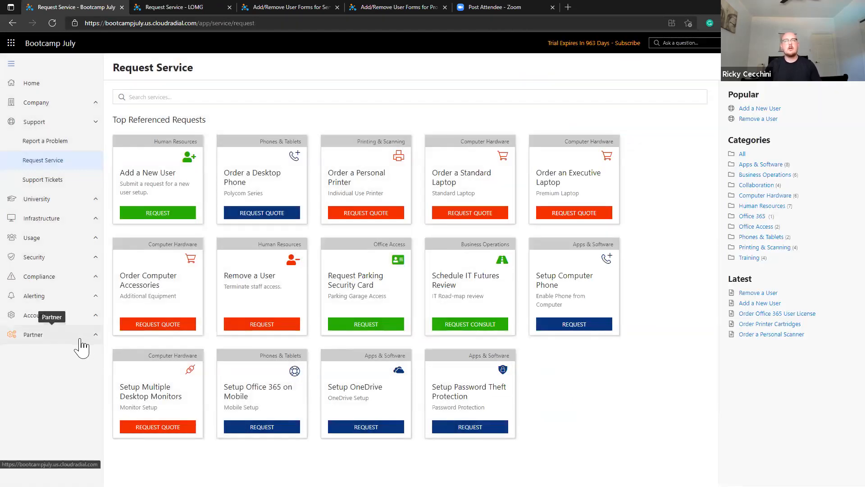
Go to Partner Settings > Question Templates and begin adding a new template.
click(80, 339)
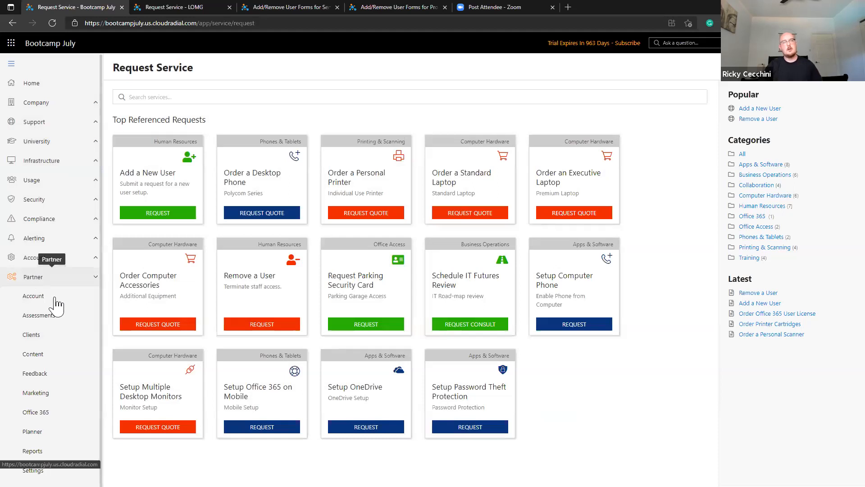
scroll(66, 358, down, 1)
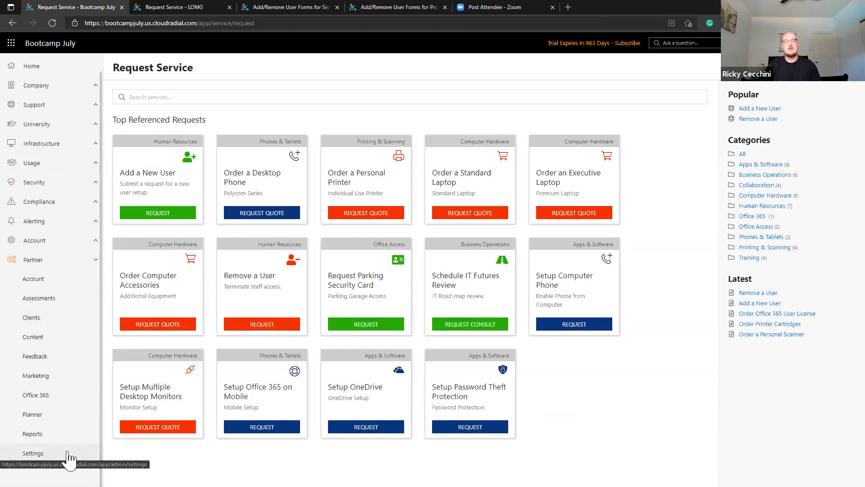
click(33, 452)
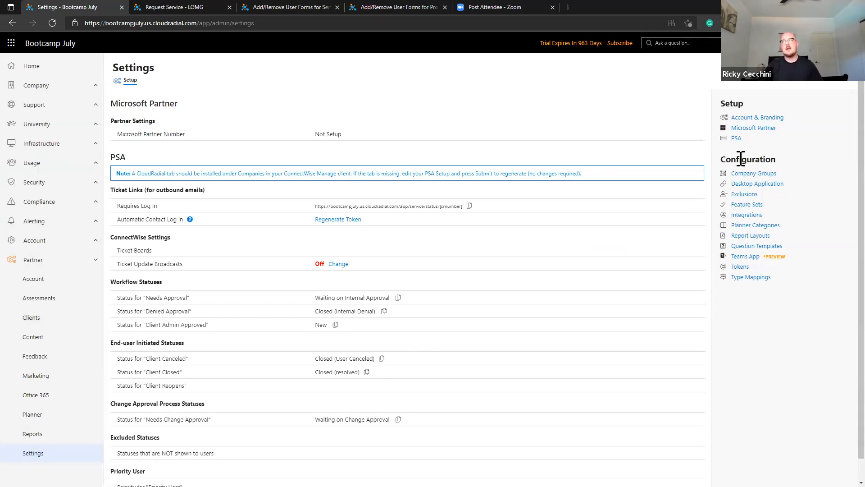
click(740, 248)
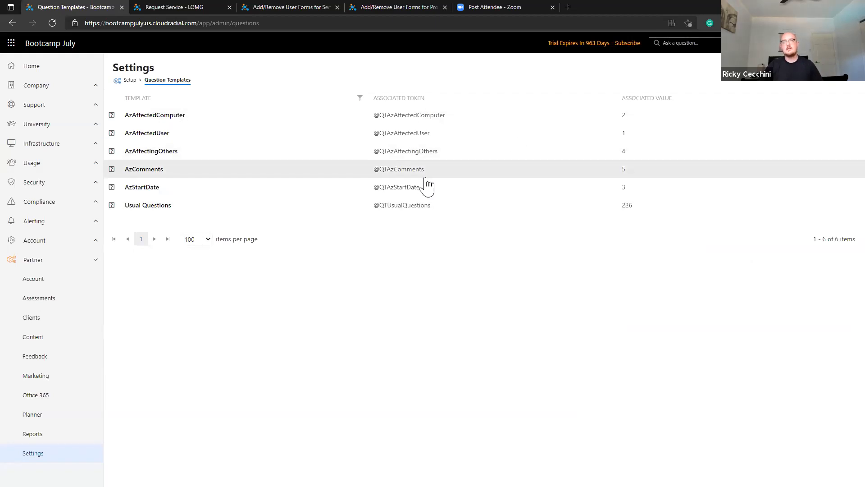
click(843, 83)
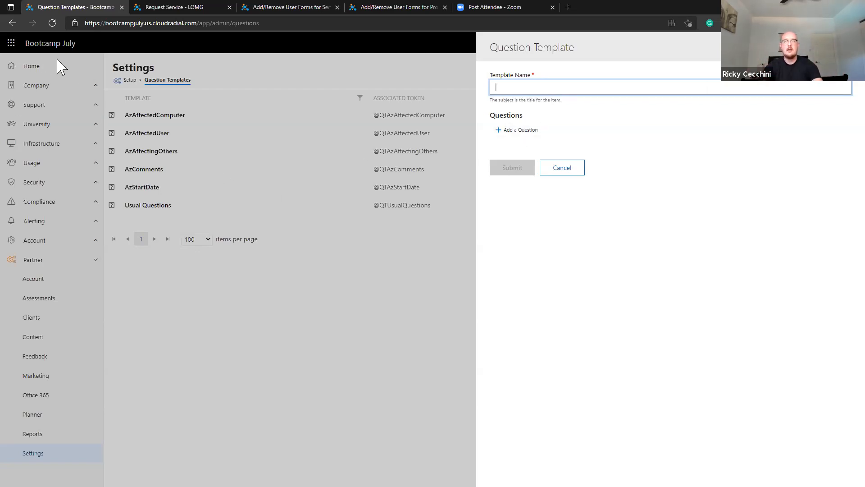
Enter 'Software List - Bootcamp July' as the template name and add a new question.
text(Software List - Bootcamp July)
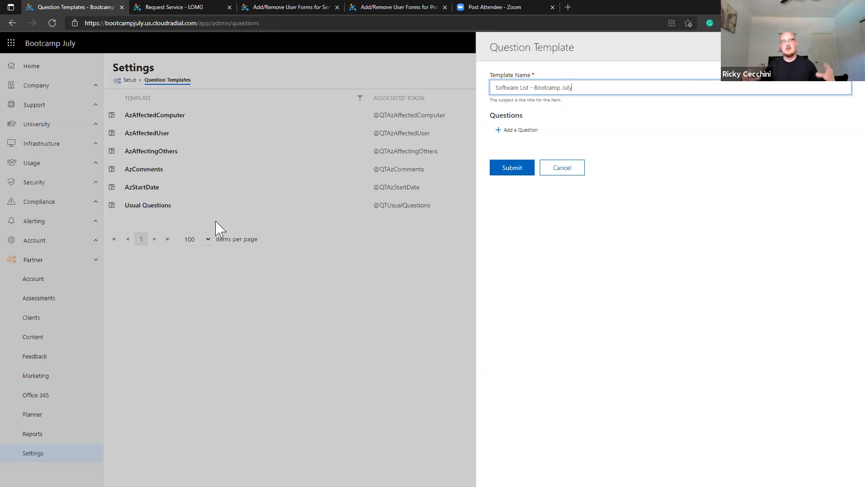
drag(530, 86, 709, 93)
click(644, 91)
drag(534, 88, 491, 91)
click(525, 88)
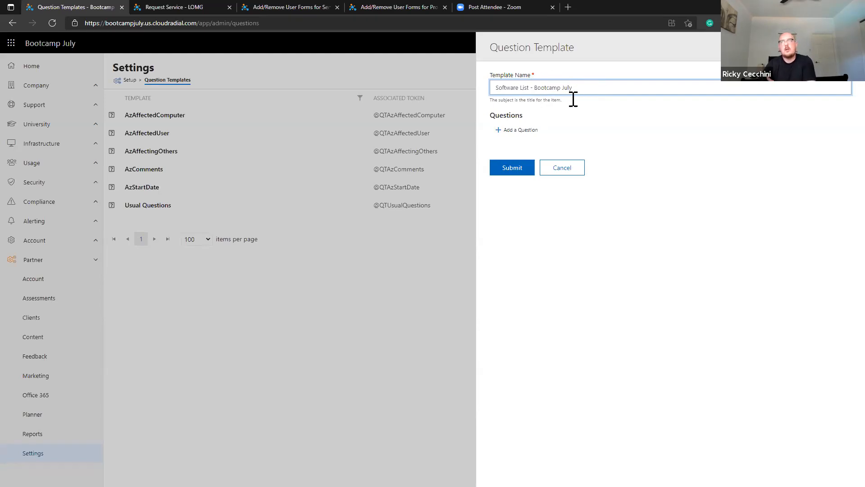
click(532, 131)
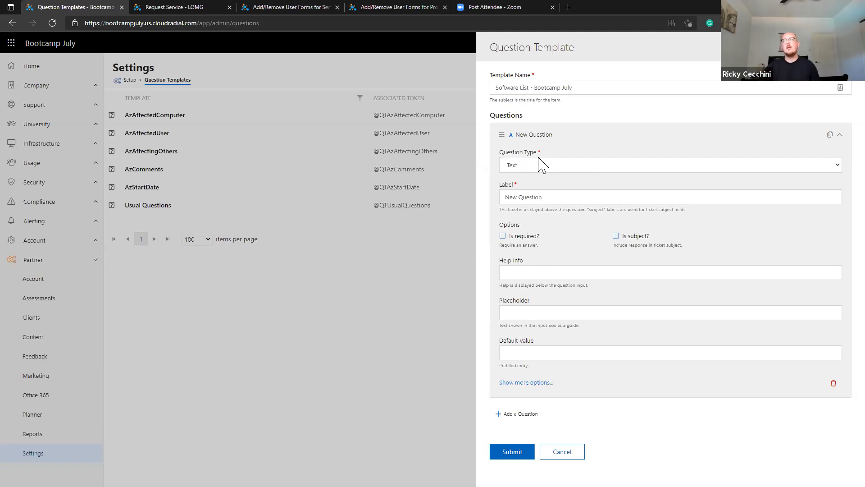
Make it a Multi-choice dropdown labelled 'Software Options:' with choices 1,2,3,4, and submit.
click(548, 167)
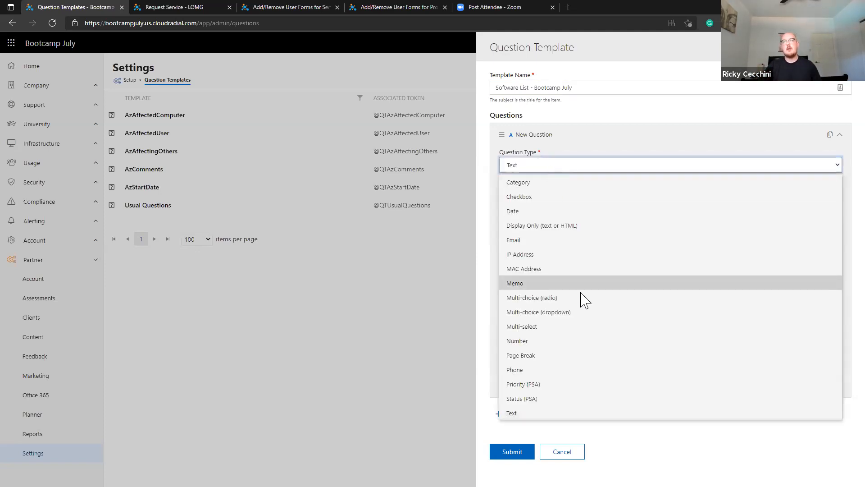
click(584, 318)
drag(568, 197, 445, 199)
text(Software Options:)
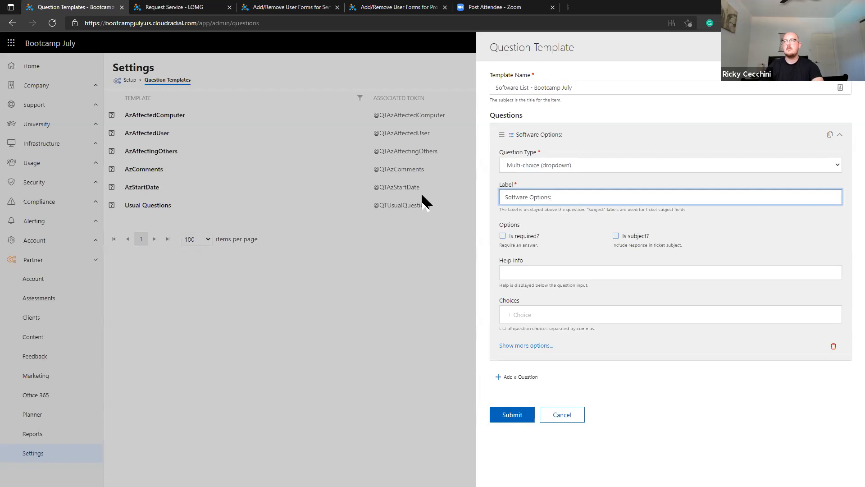
click(635, 315)
text(1,2,3,)
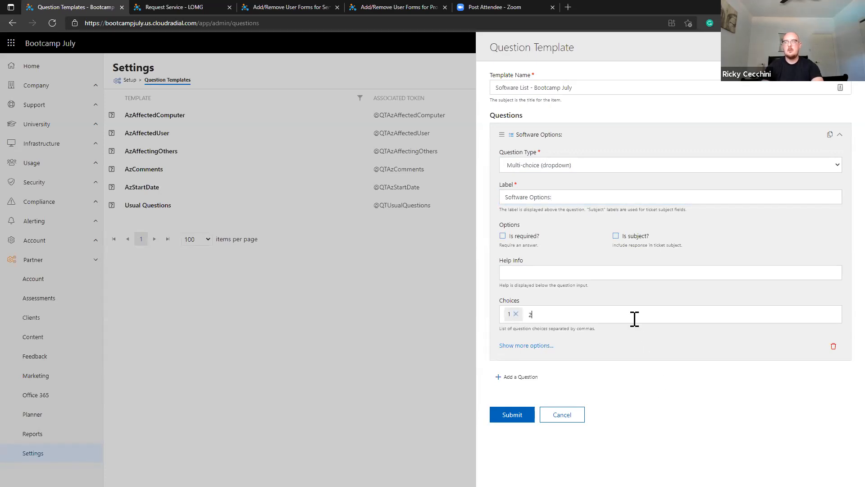
text(4,)
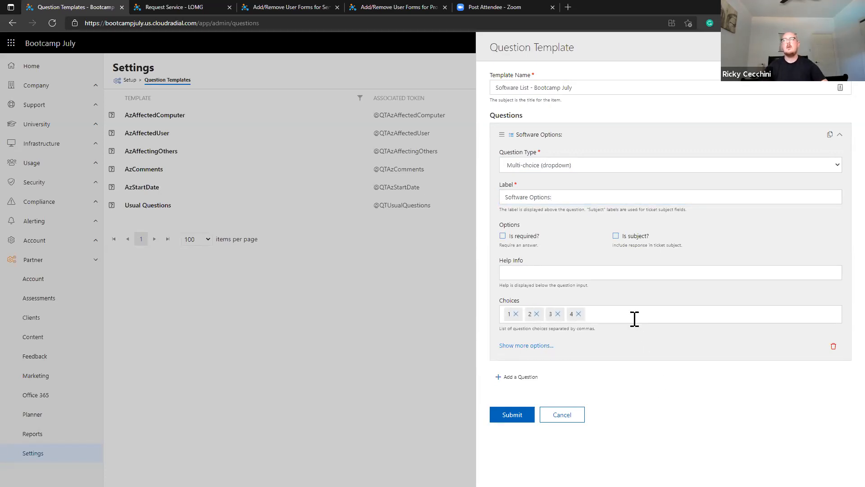
click(512, 414)
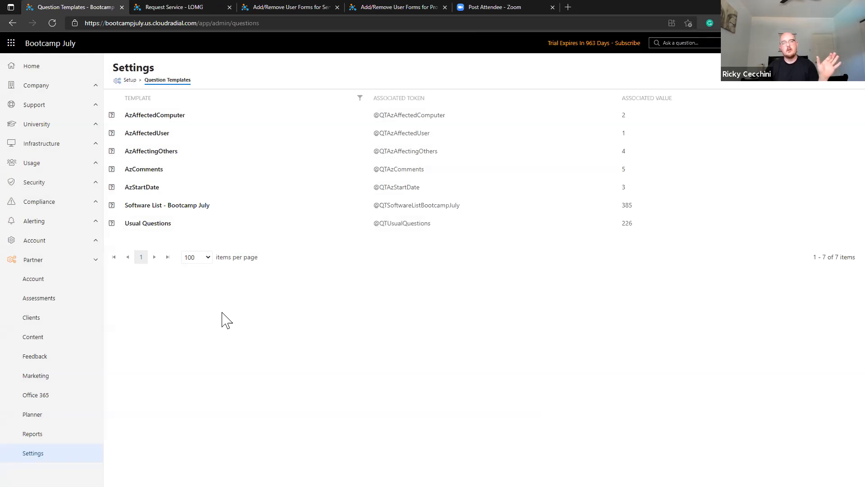
Copy the Software List - Bootcamp July template and rename the copy 'Software List - Azurative'.
click(235, 215)
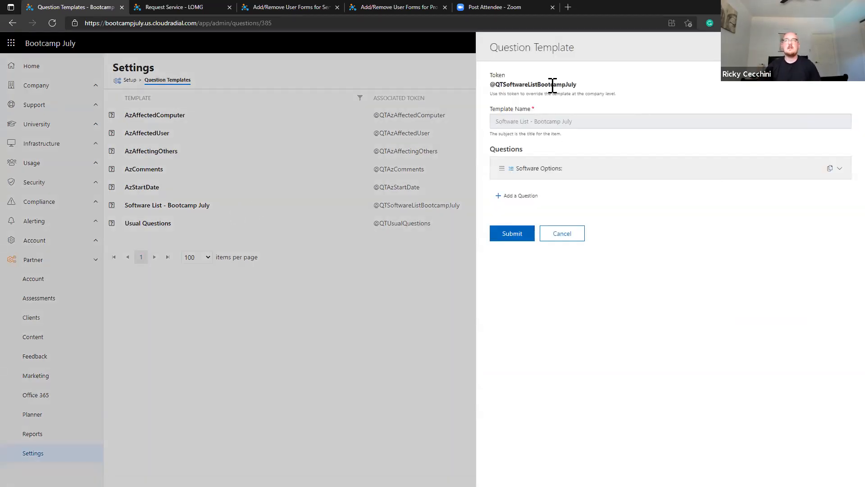
click(811, 47)
click(379, 111)
drag(534, 88, 694, 86)
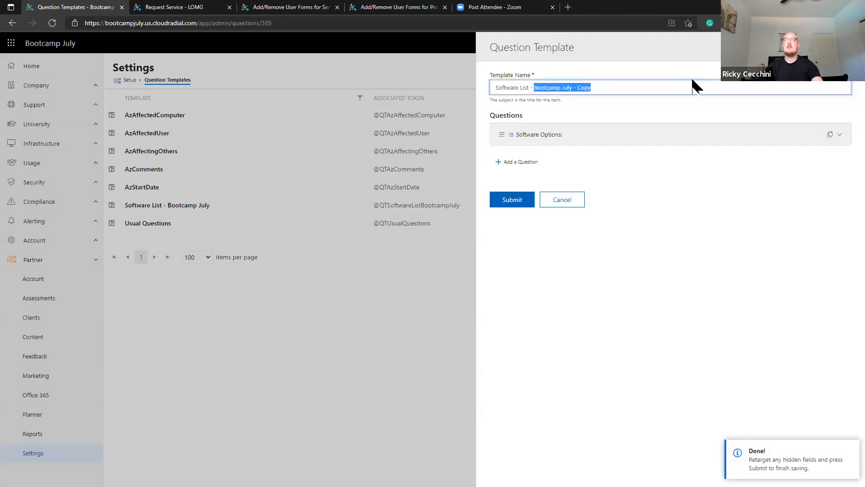
text(Azura)
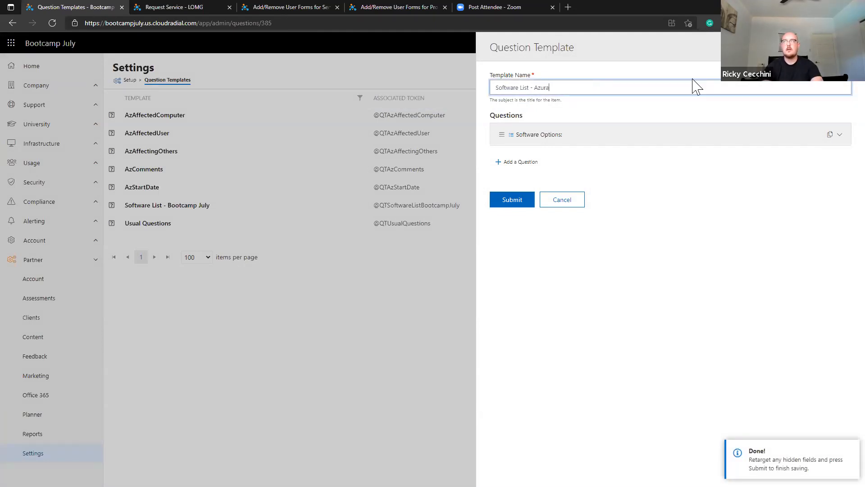
text(tive)
Replace the copy's Software Options choices 1-4 with B, C, D and save it.
click(529, 138)
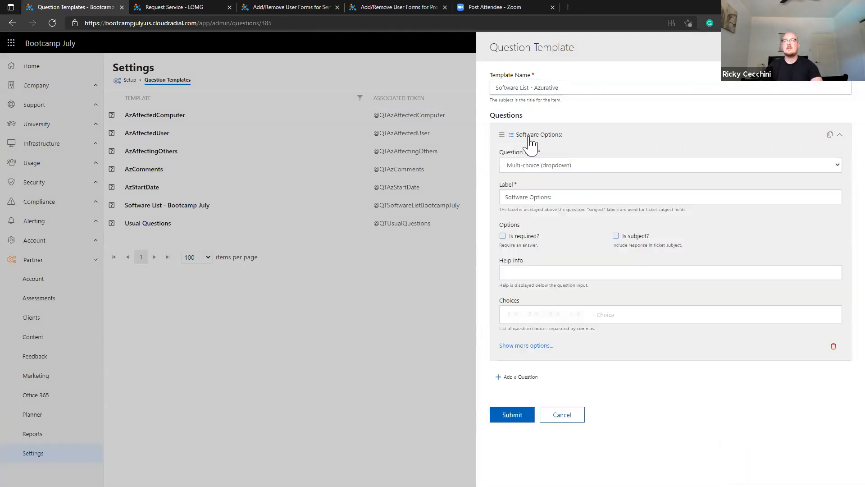
click(516, 314)
click(516, 314)
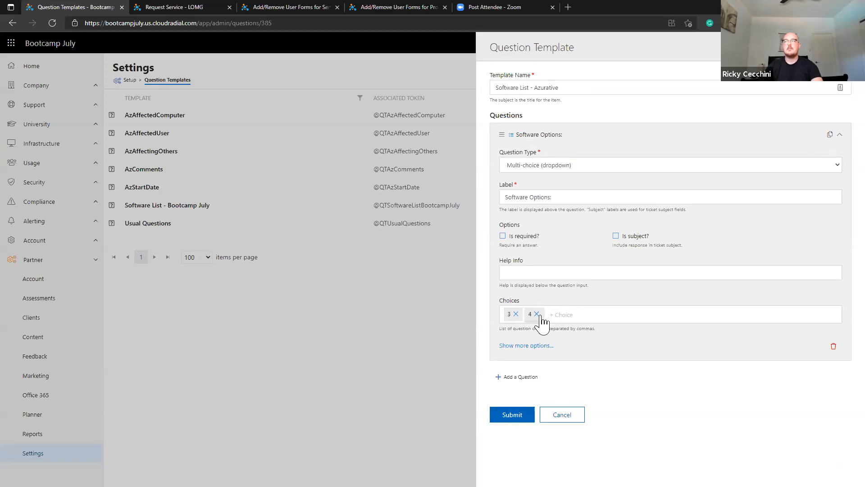
click(528, 314)
click(516, 314)
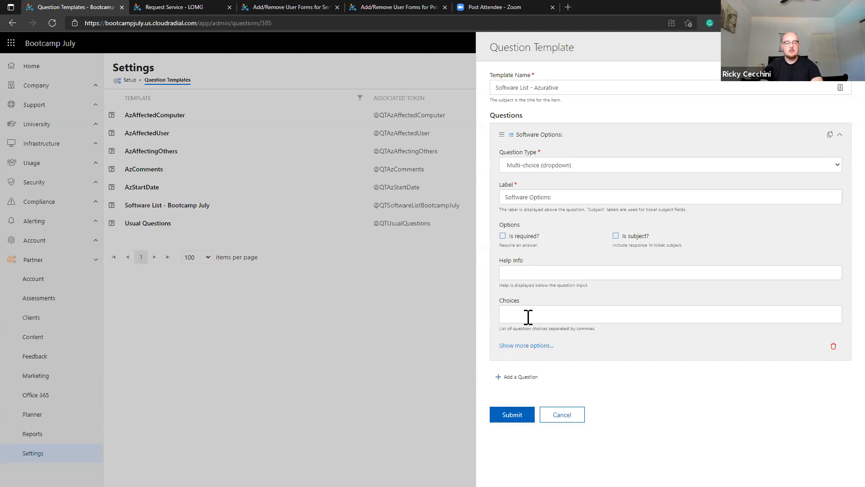
text(B,C,D)
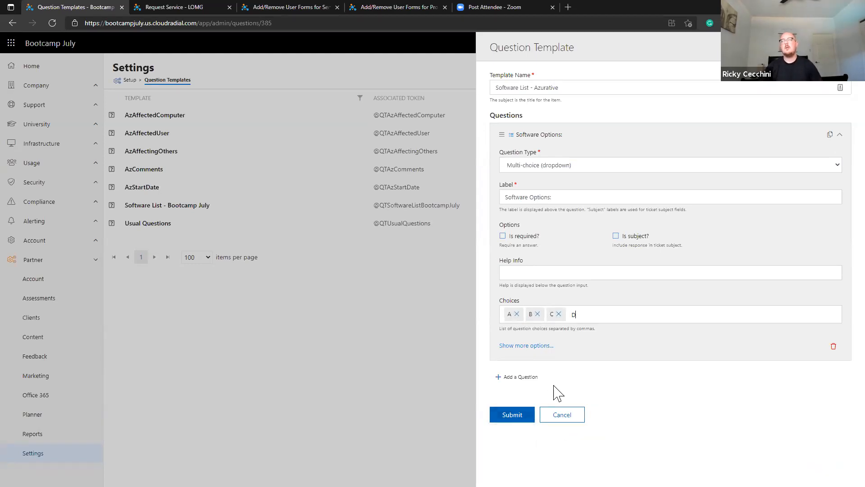
click(513, 415)
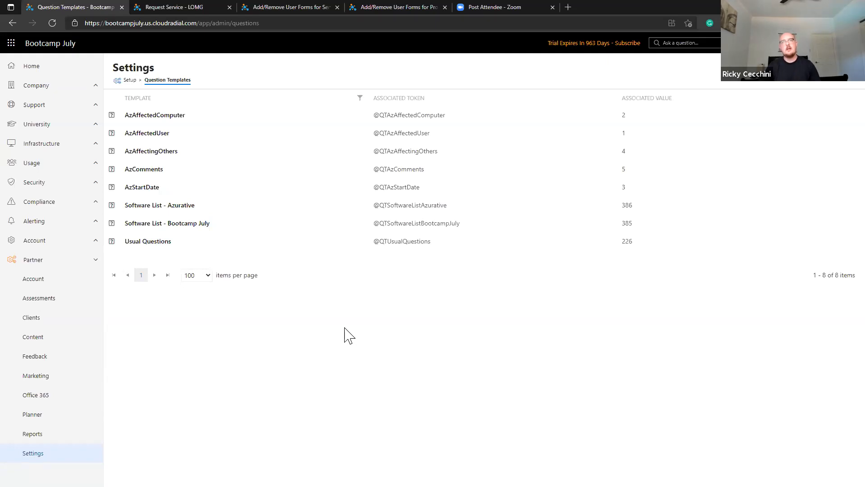
Load the Question Templates page address in a new browser tab.
key(ctrl+l)
click(568, 6)
key(ctrl+v)
key(Return)
Move the new tab beside the original and open the Add a New User onboarding form.
drag(608, 7, 178, 11)
click(68, 355)
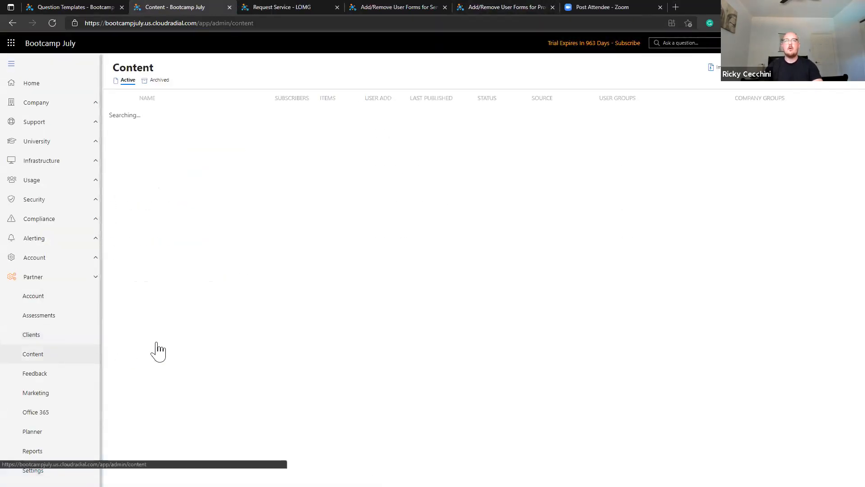
scroll(199, 349, down, 15)
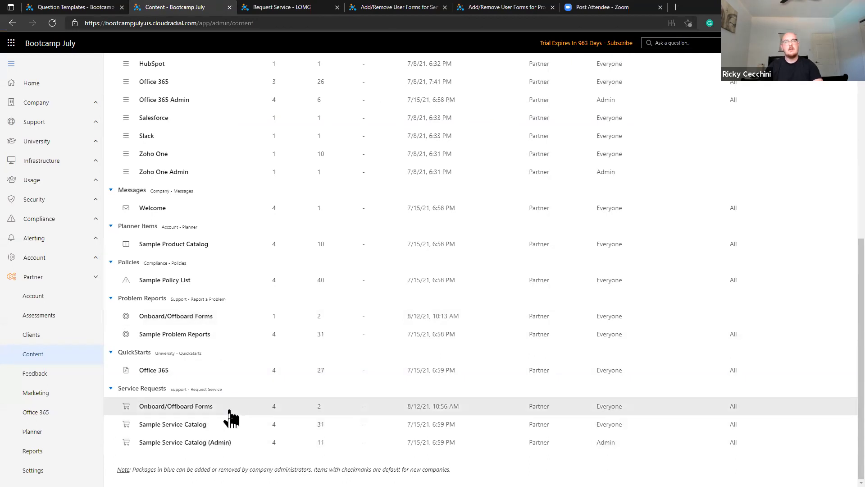
click(229, 411)
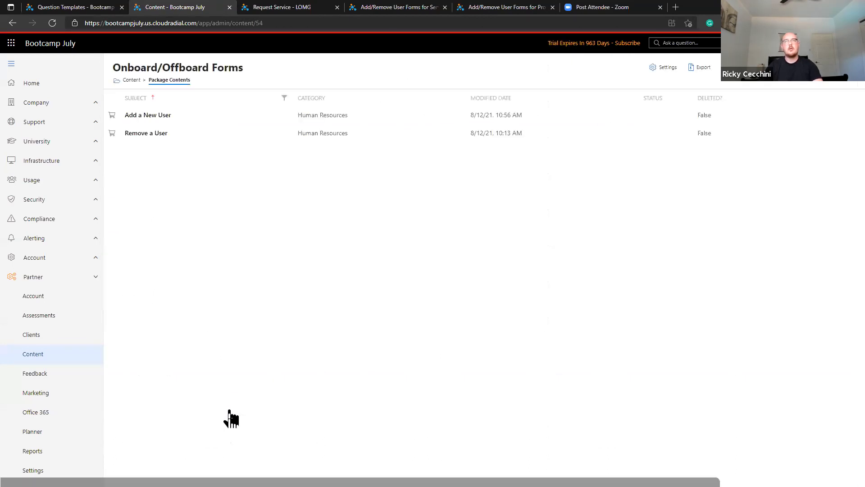
click(253, 122)
scroll(367, 359, down, 8)
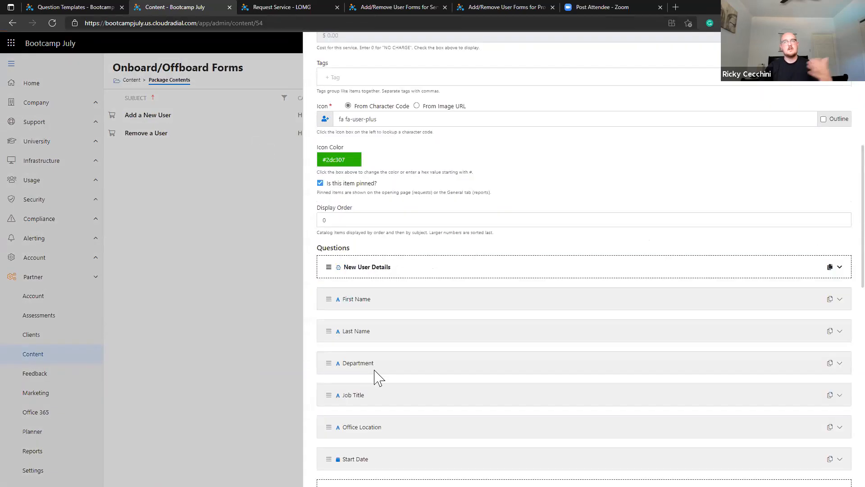
scroll(352, 346, down, 4)
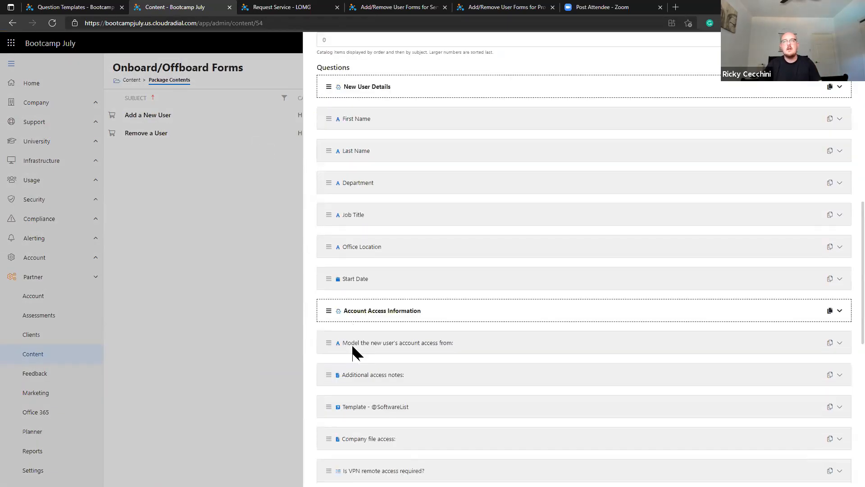
scroll(353, 346, down, 2)
click(370, 317)
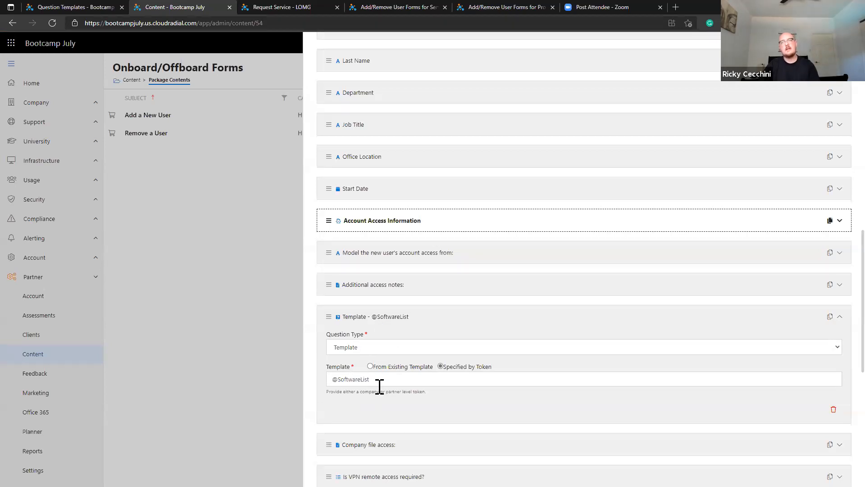
drag(382, 380, 308, 386)
key(ctrl+c)
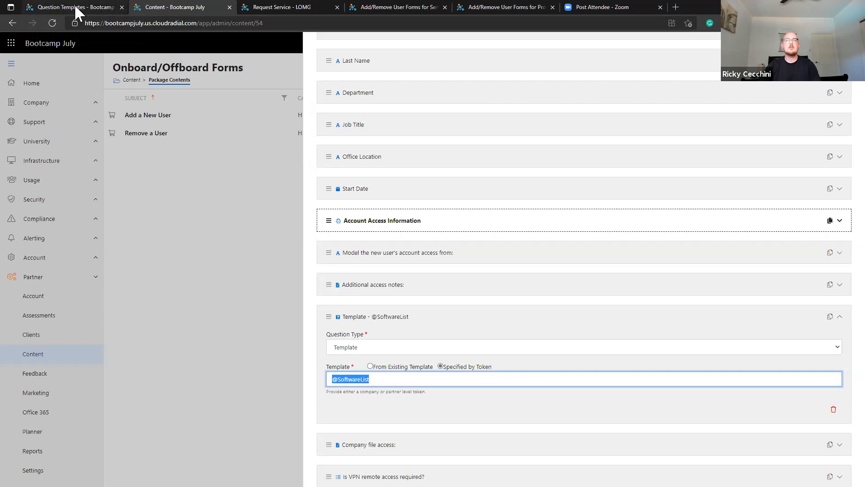
click(92, 7)
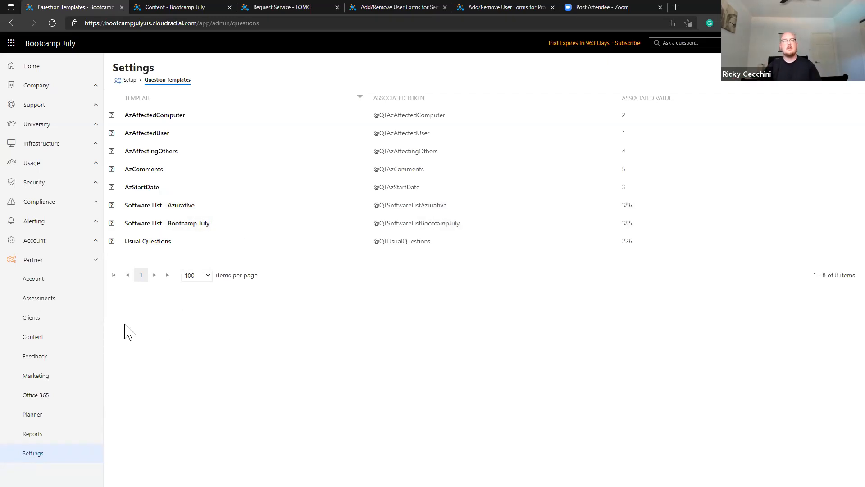
Start a new Bootcamp July company token named SoftwareList.
click(75, 325)
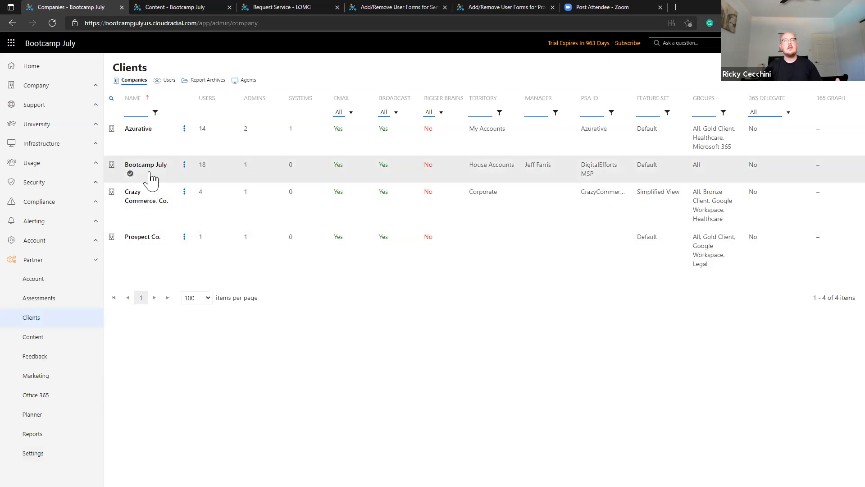
click(152, 180)
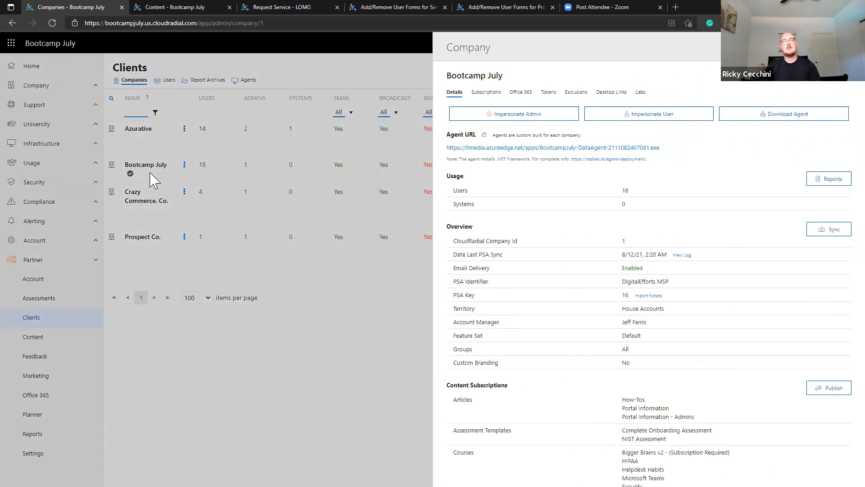
click(545, 98)
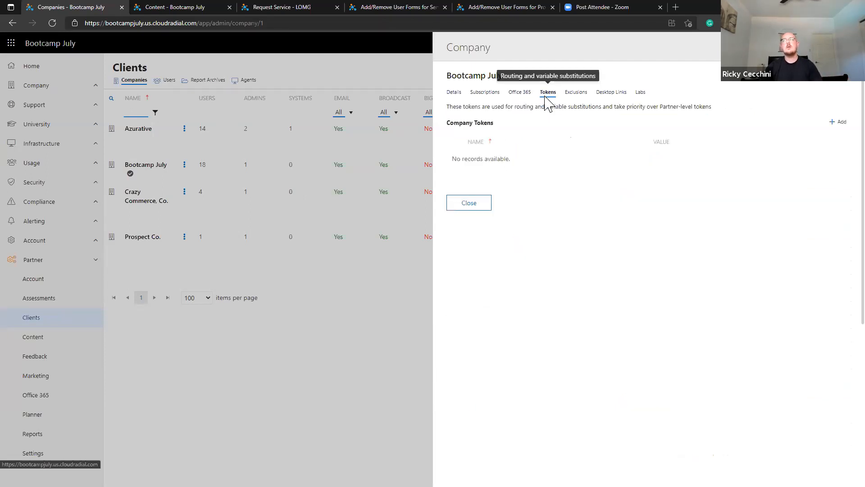
click(841, 128)
click(516, 170)
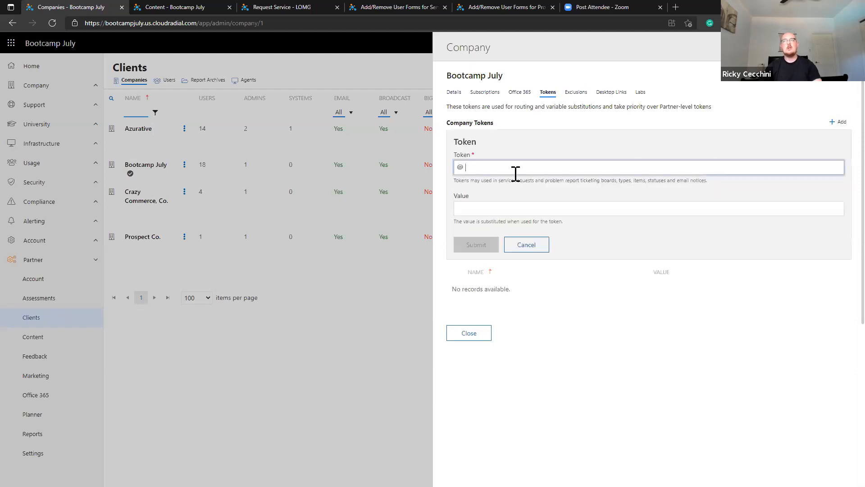
key(ctrl+v)
click(551, 207)
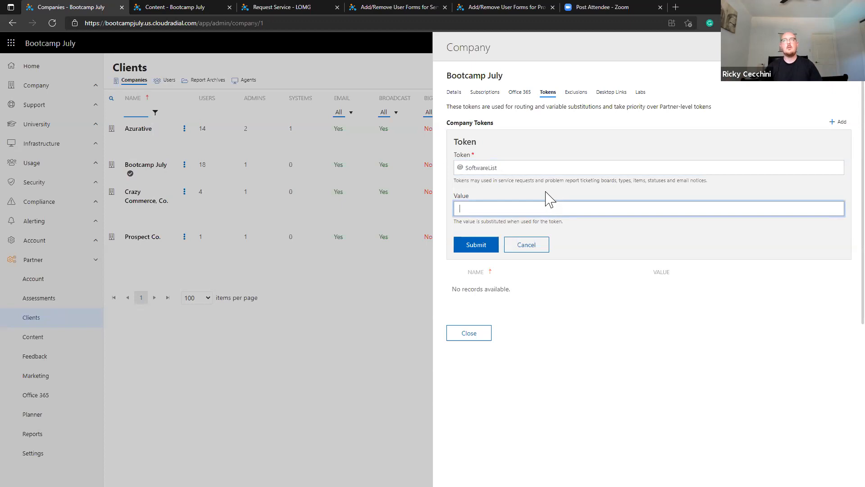
Check the Question Templates list for the template ID, then save the token with value 385.
click(203, 12)
scroll(685, 81, up, 8)
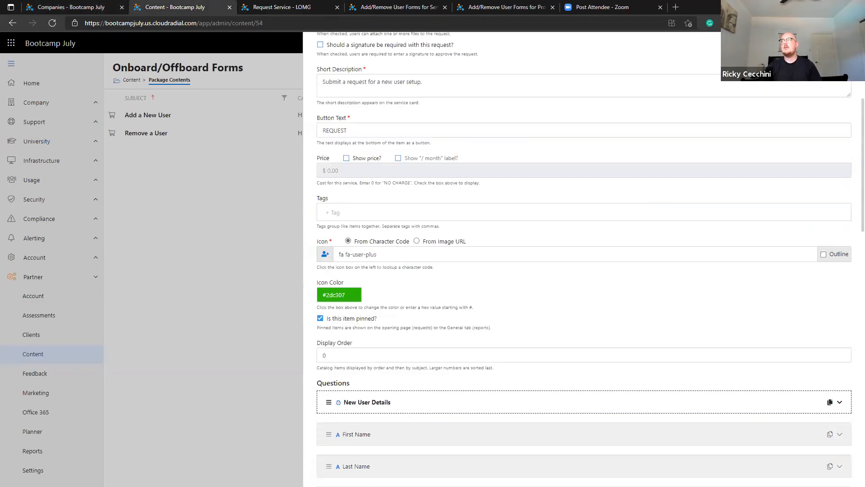
click(202, 329)
click(33, 469)
click(744, 246)
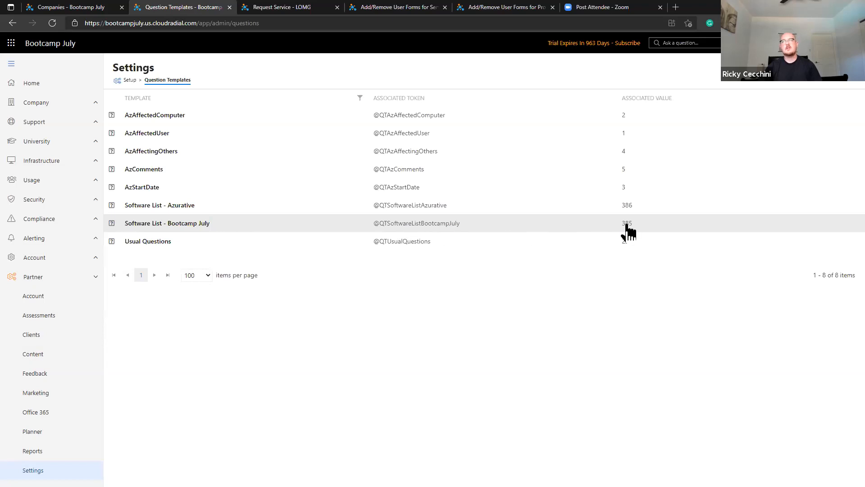
click(76, 7)
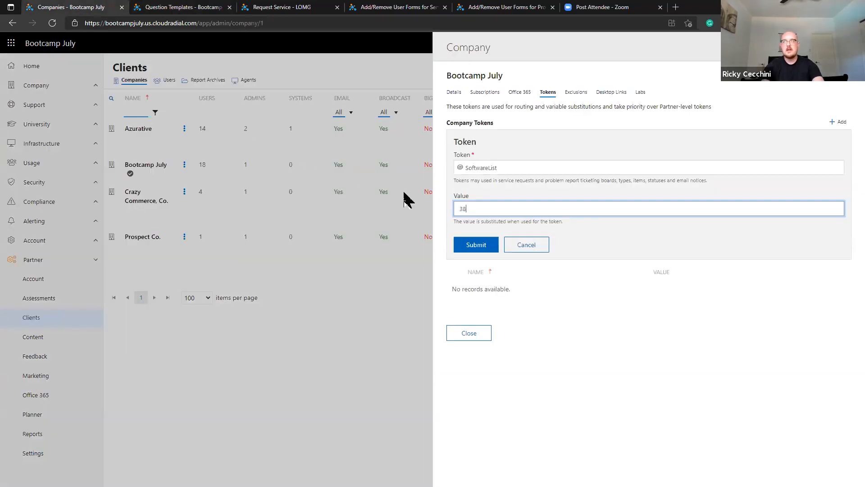
click(476, 246)
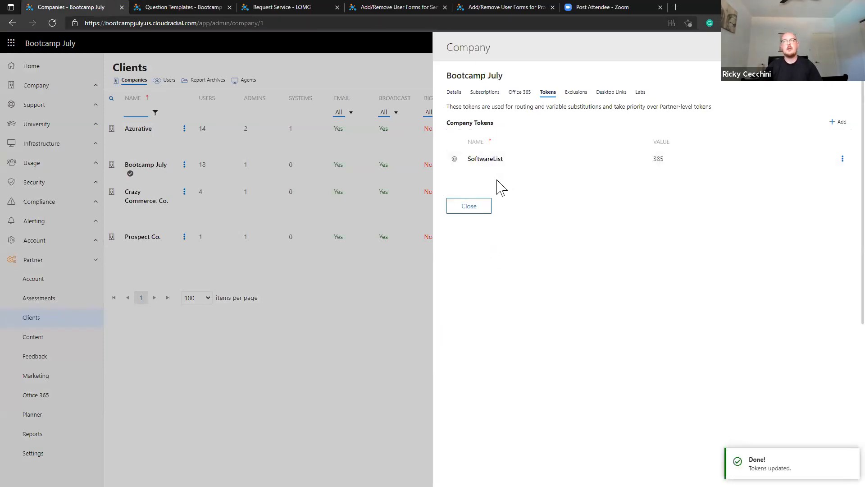
click(483, 207)
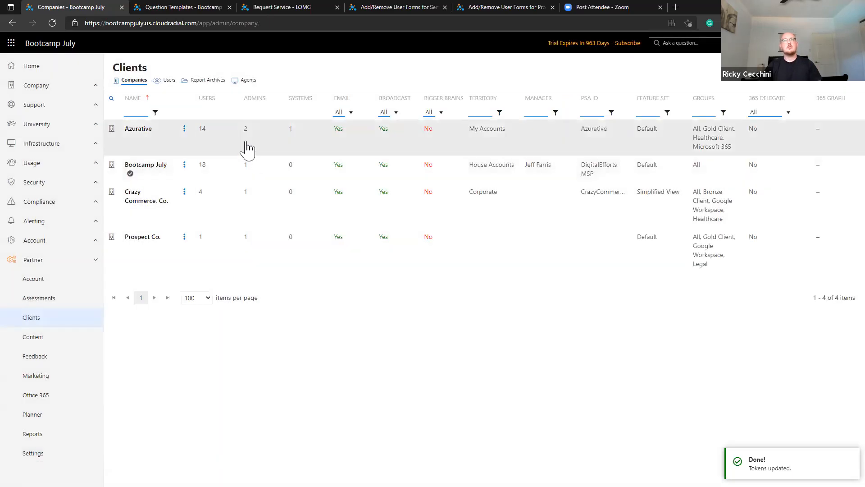
Start a new Azurative company token named SoftwareList.
click(248, 148)
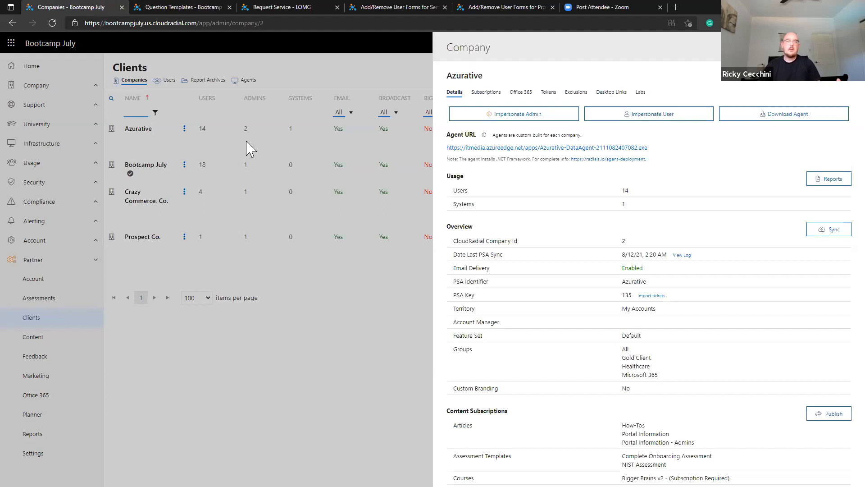
click(548, 92)
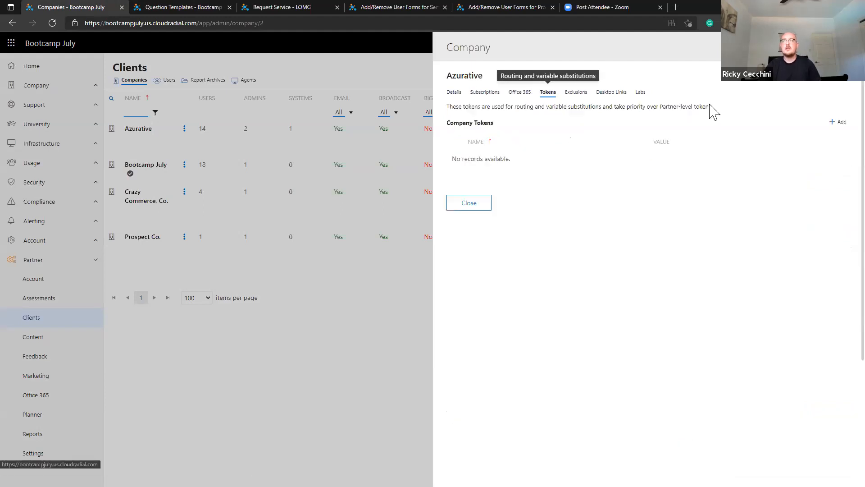
click(838, 121)
click(599, 168)
text(SoftwareList)
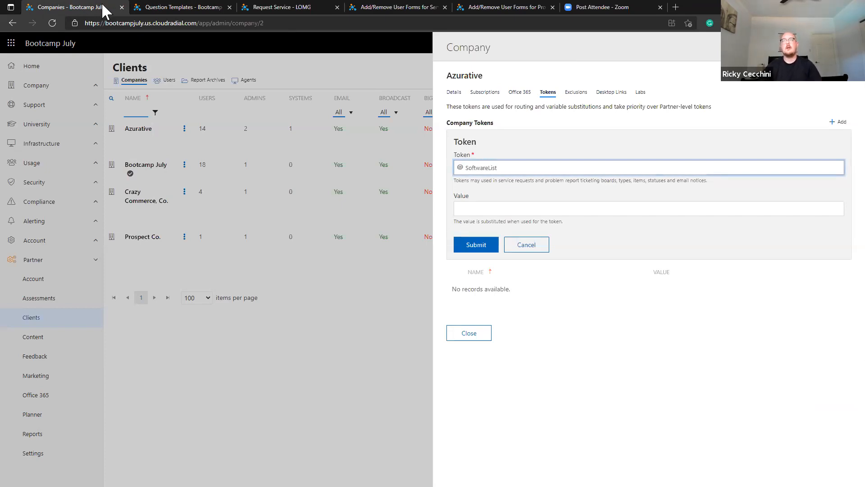
Check the Azurative software list template's ID, then save the token with value 386.
click(171, 7)
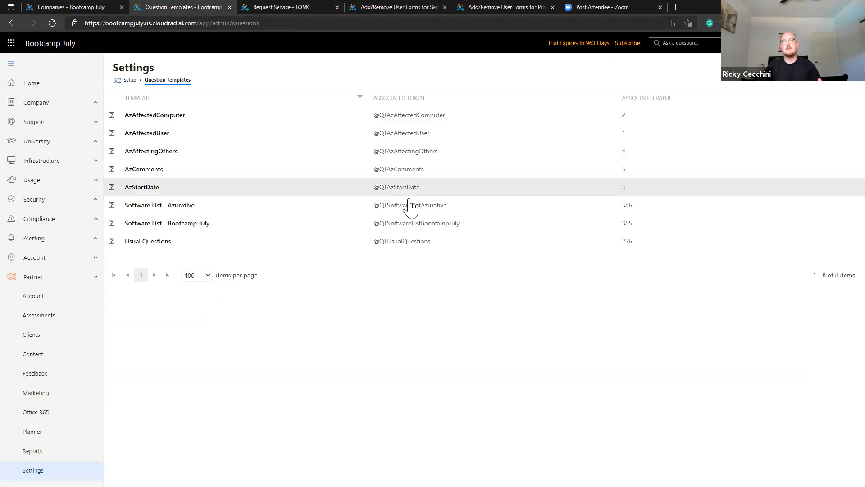
click(112, 7)
click(558, 207)
text(36)
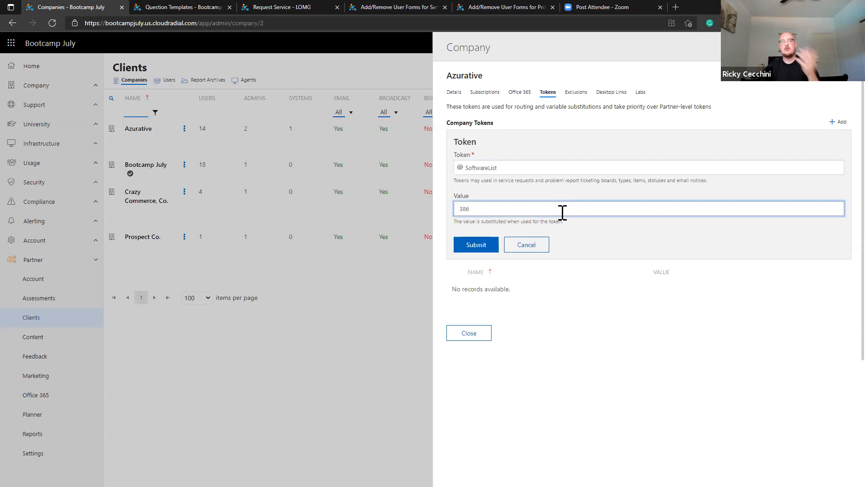
click(471, 247)
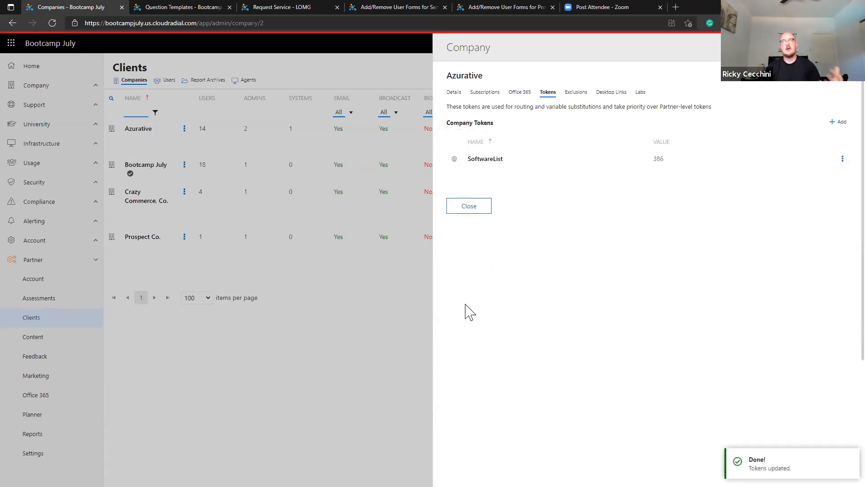
click(479, 210)
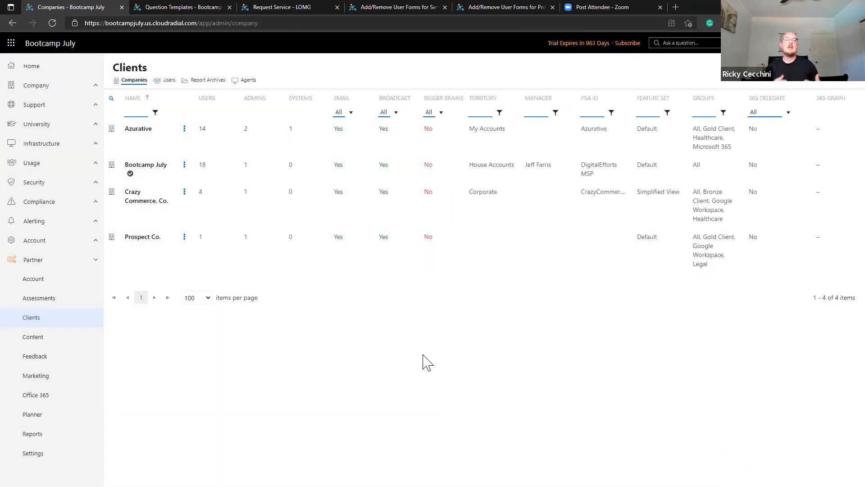
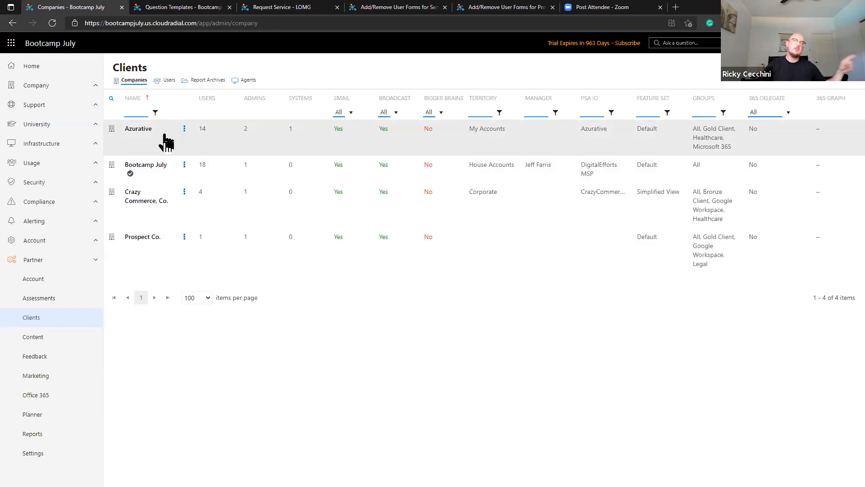
Impersonate Azurative's admin and open its Request Service catalog.
click(184, 130)
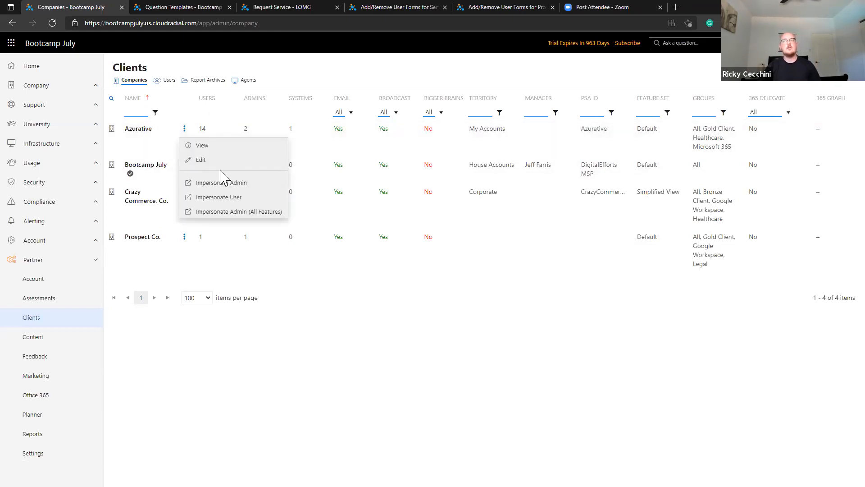
click(224, 182)
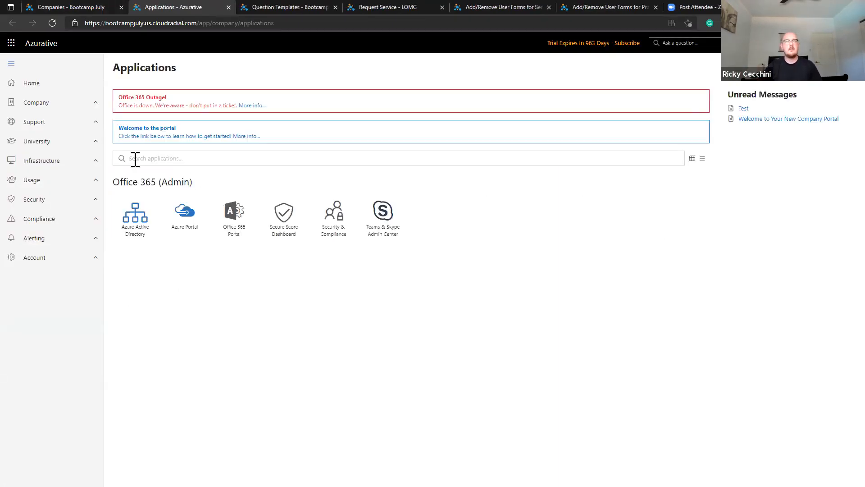
click(62, 123)
click(63, 160)
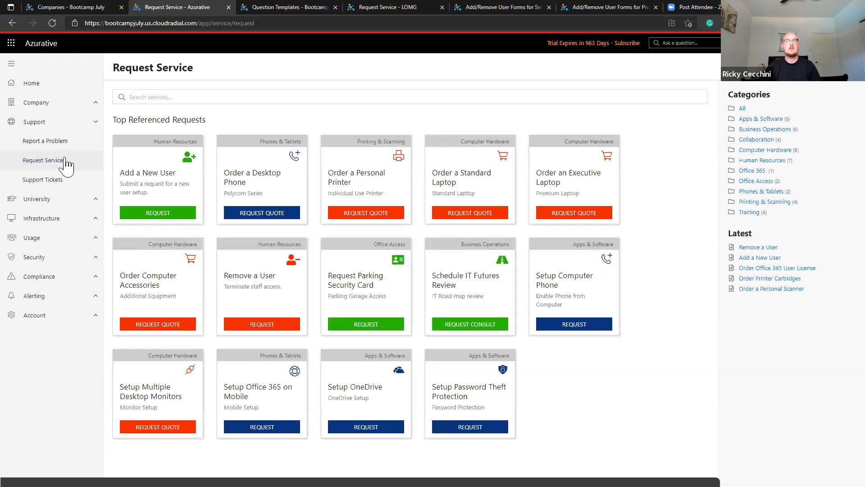
Preview Add a New User's Software Options on the Account Access Information step, then return to Clients.
click(159, 176)
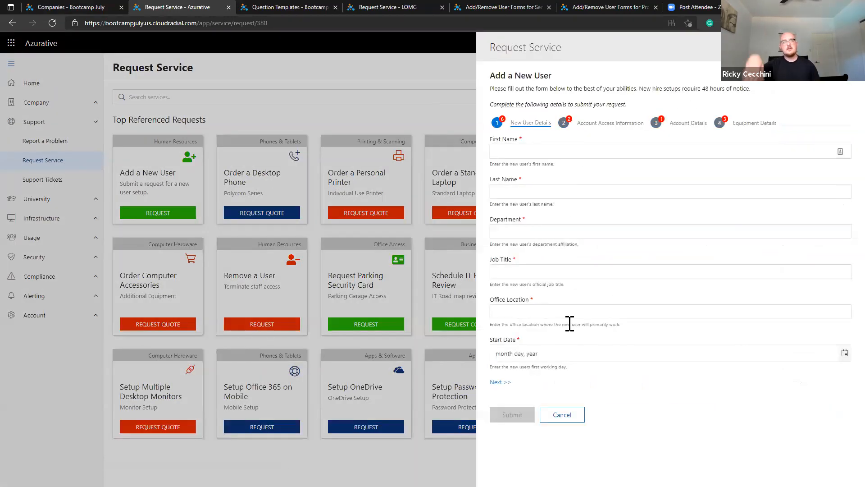
click(618, 128)
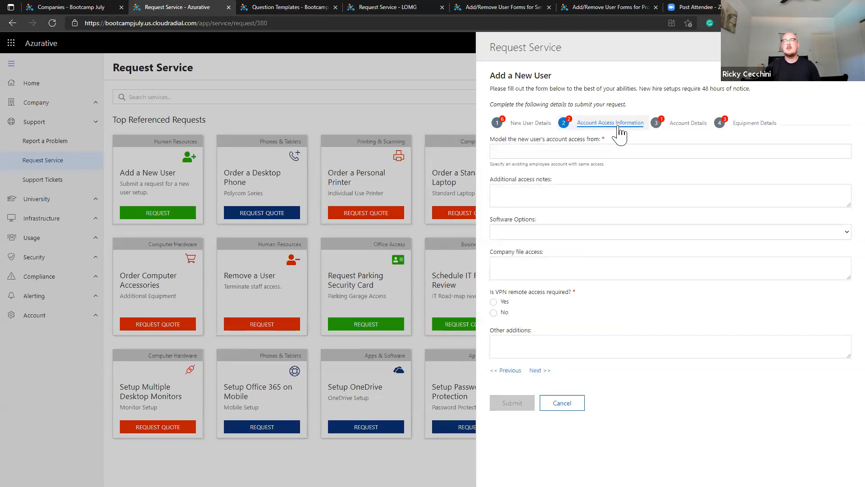
click(536, 232)
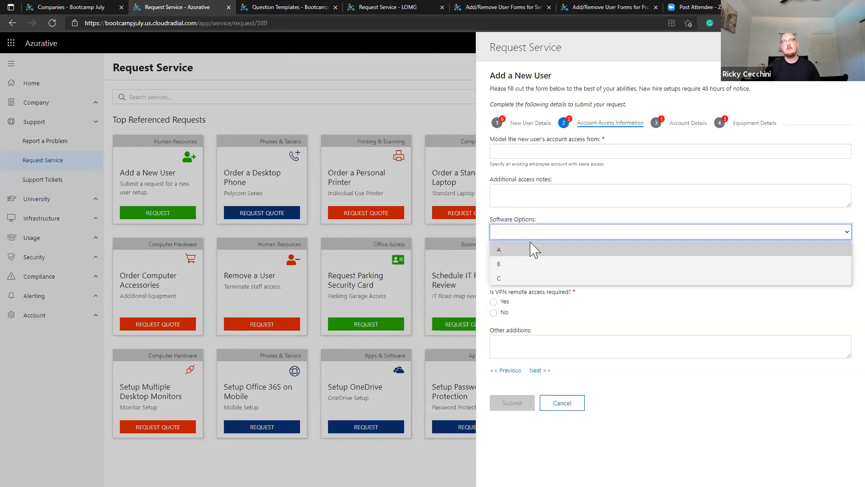
click(92, 8)
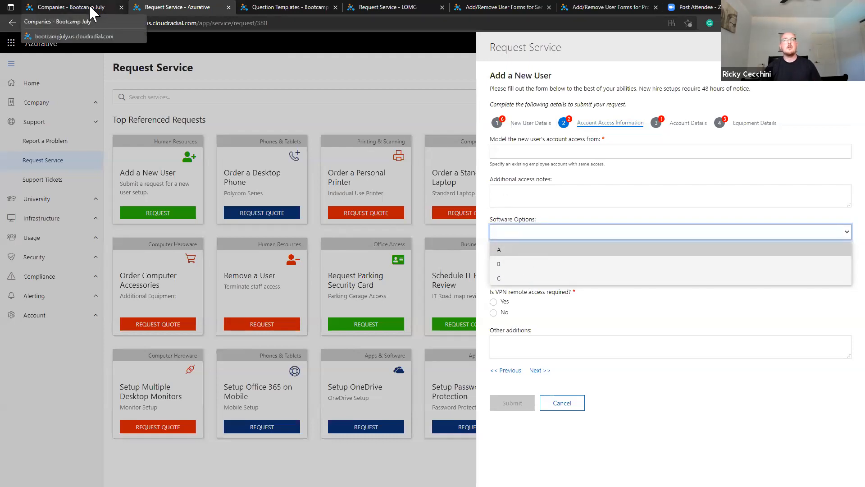
Preview Bootcamp July's Add a New User Software Options list, then cancel the request.
click(76, 161)
click(160, 172)
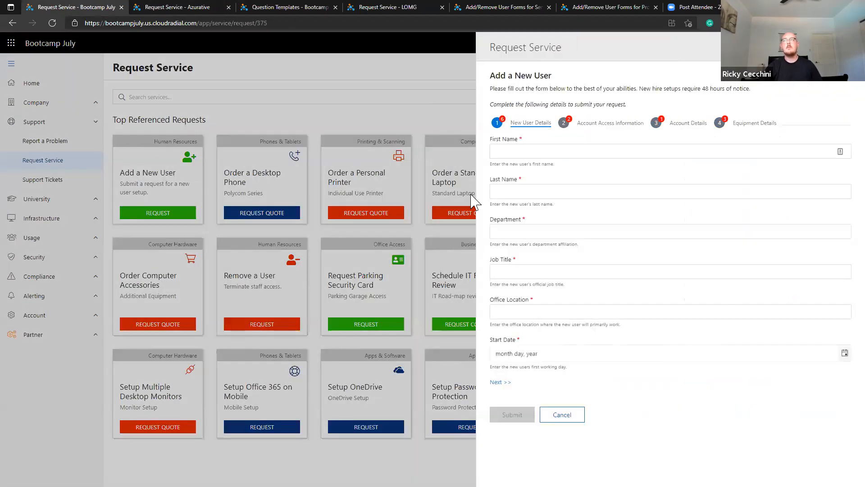
click(602, 128)
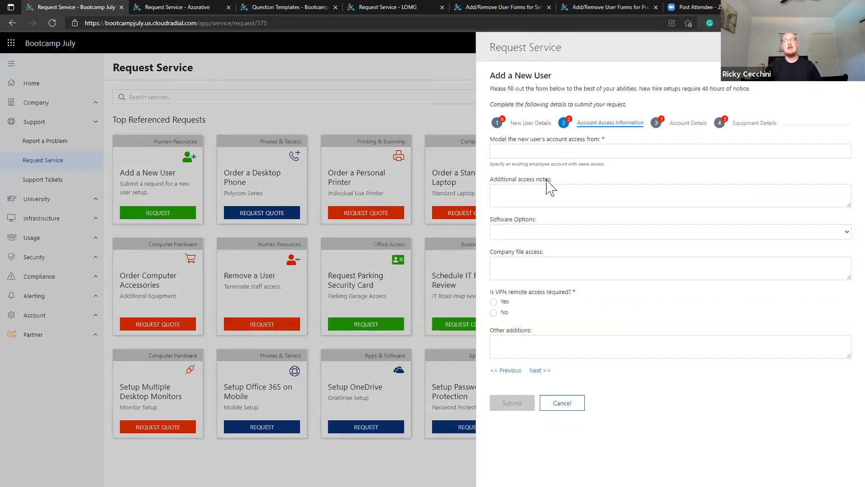
click(542, 233)
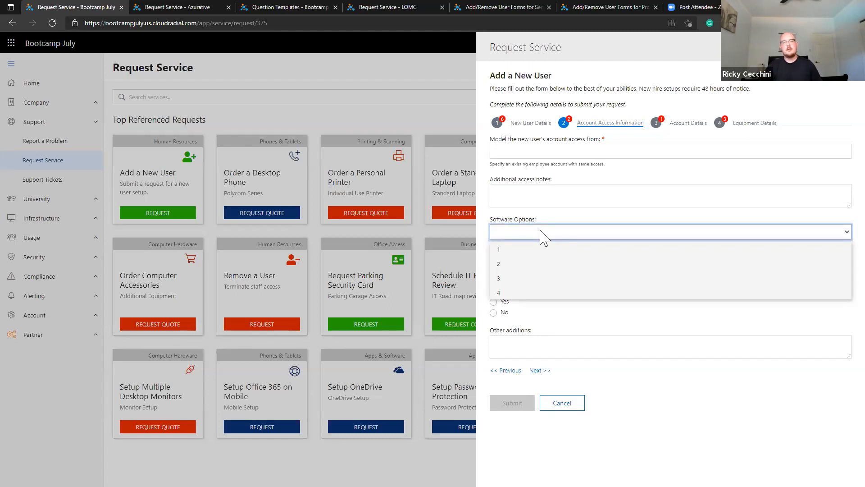
click(563, 403)
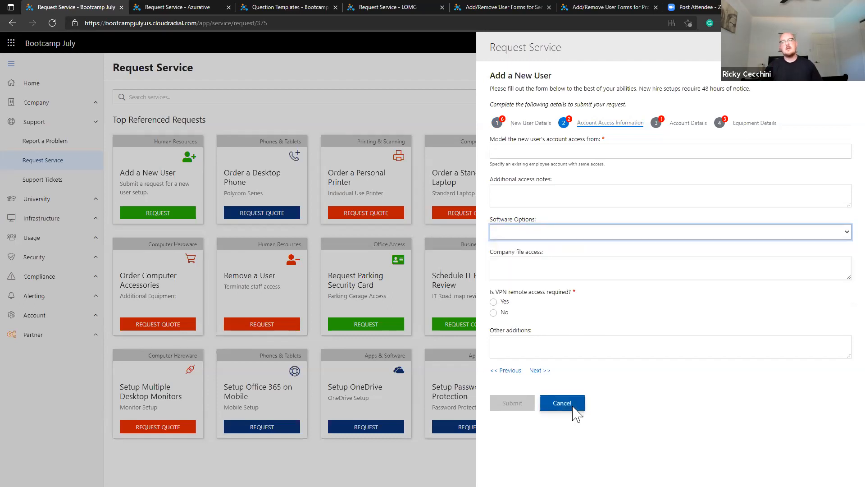
click(564, 403)
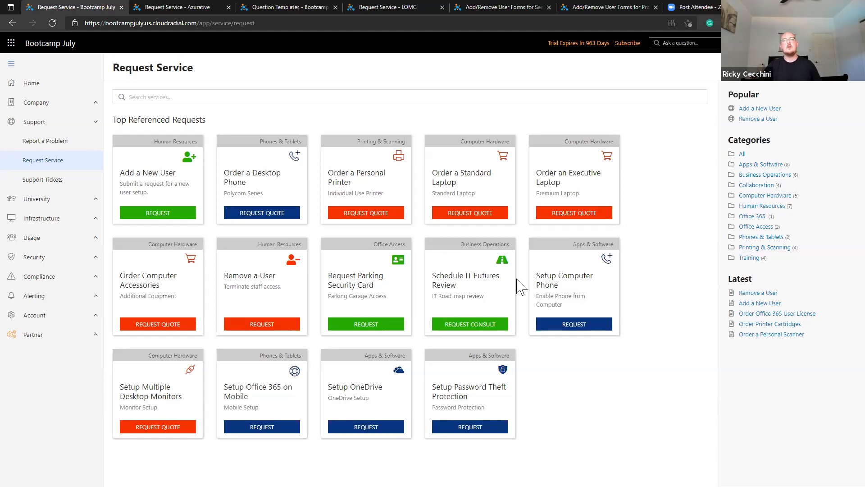
click(270, 291)
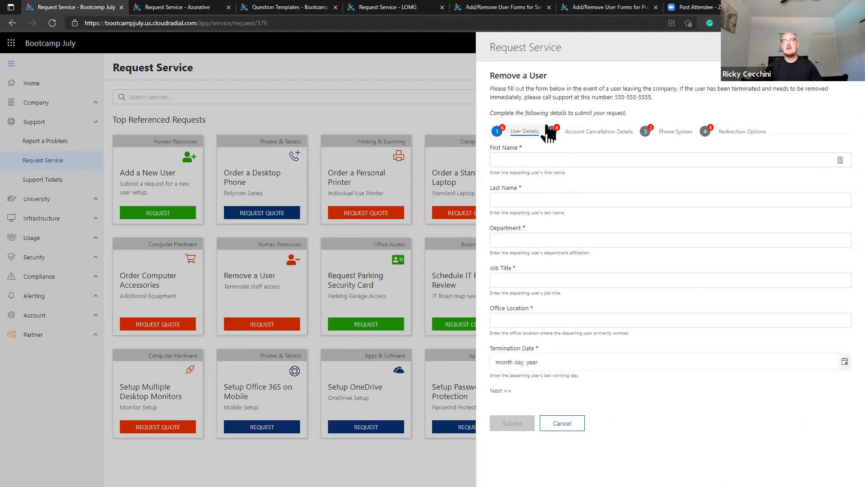
click(581, 145)
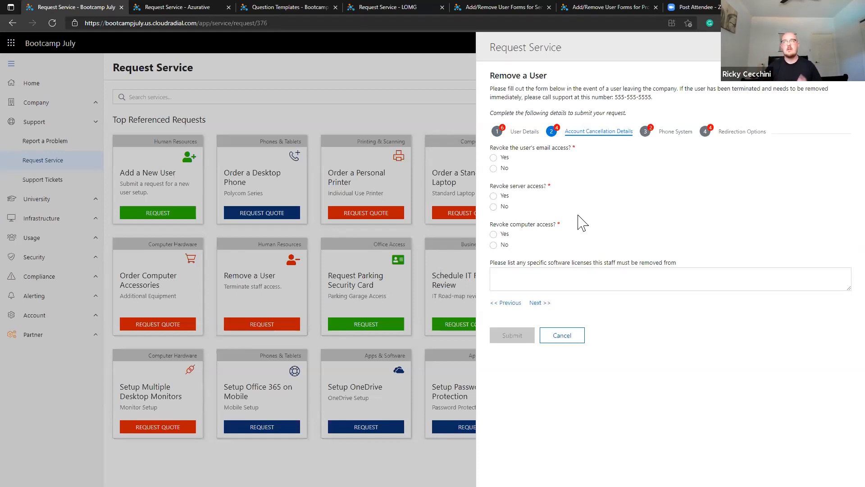
click(662, 135)
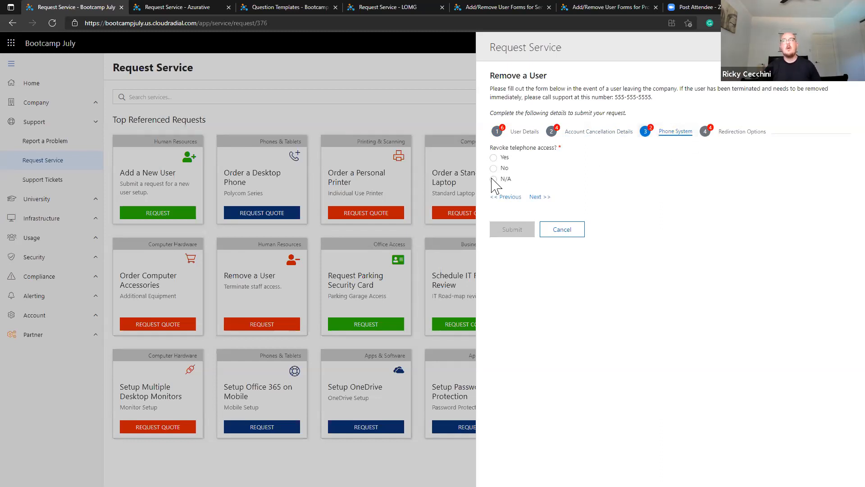
click(493, 158)
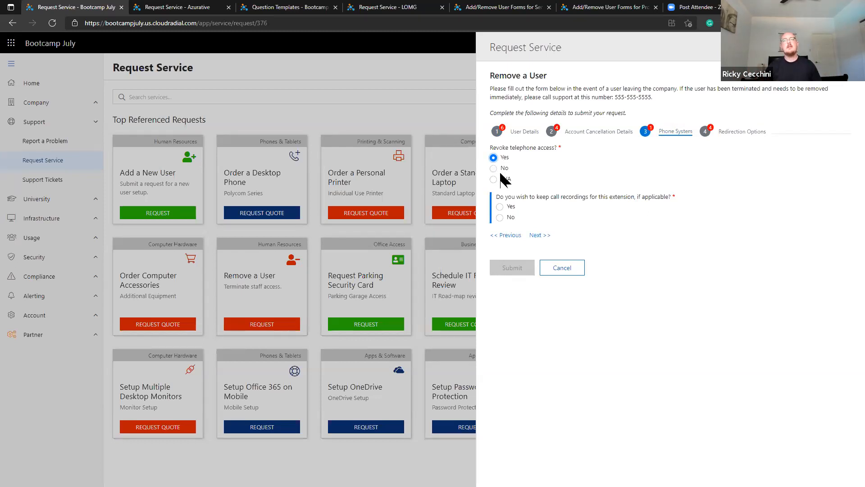
click(562, 267)
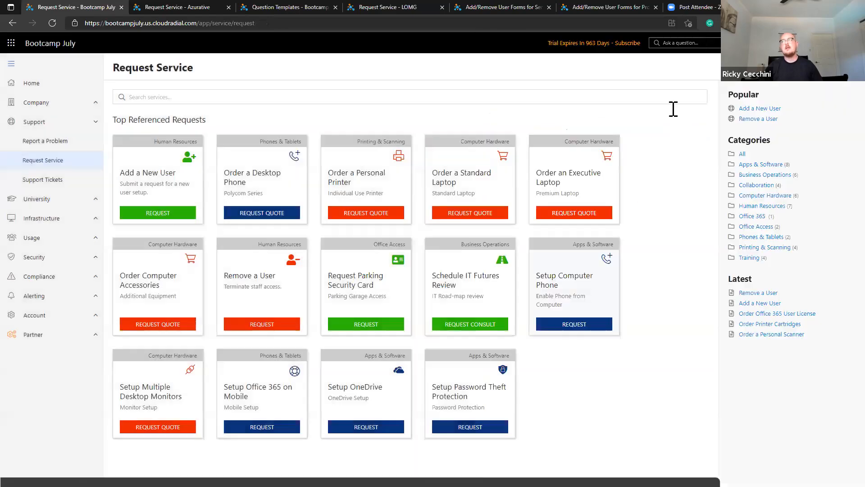
Open CloudRadial Academy in a new tab, log in, and go to My Dashboard.
key(ctrl+t)
text(academy)
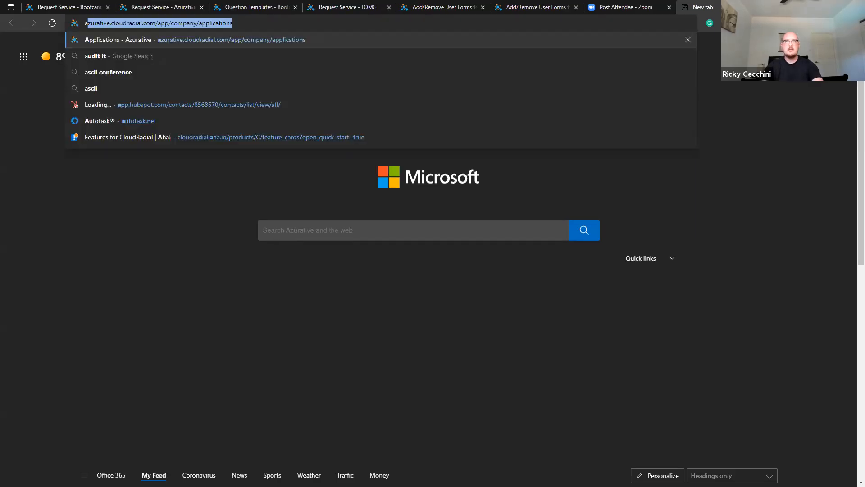
key(Return)
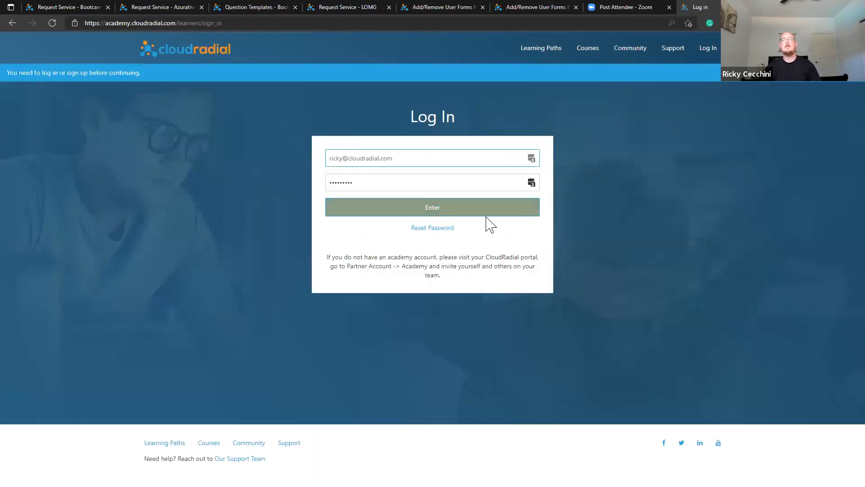
click(485, 210)
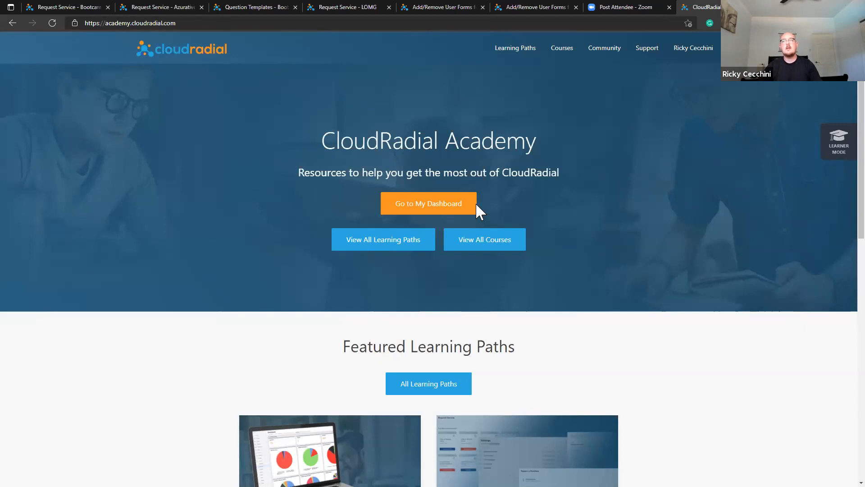
click(454, 198)
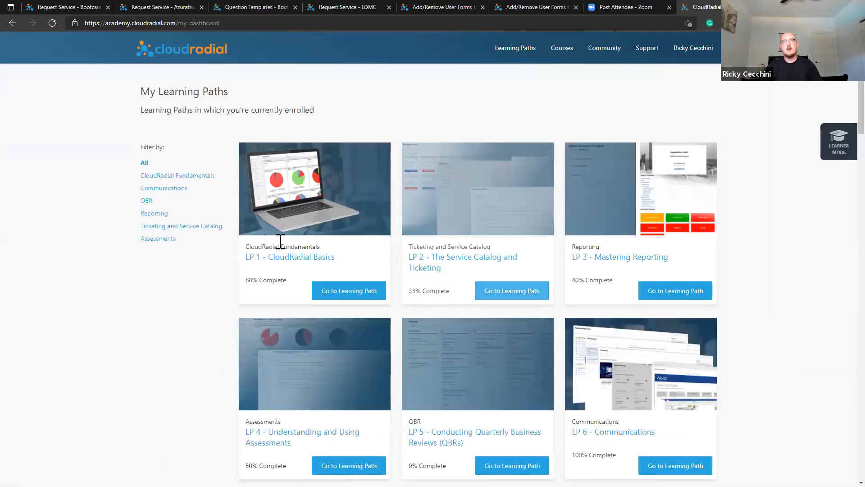
scroll(219, 258, down, 1)
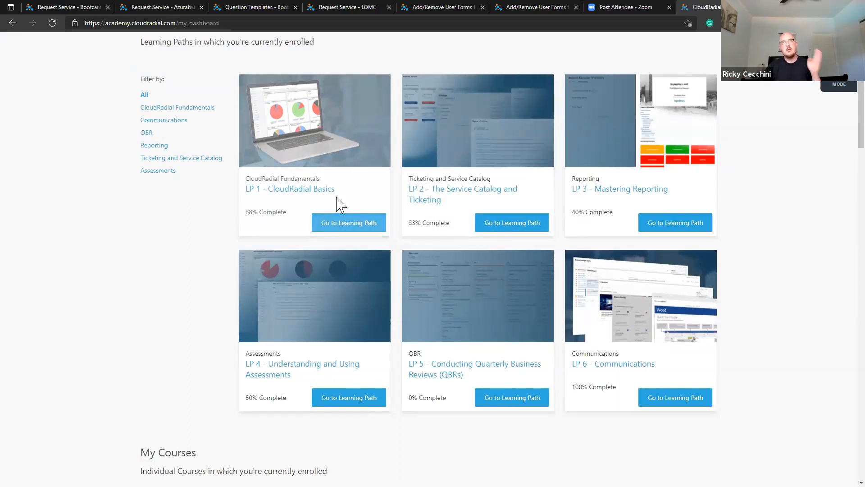
Open LP 2 - The Service Catalog and Ticketing and note the Using Tokens lesson, then return to Request Service.
drag(334, 196, 432, 200)
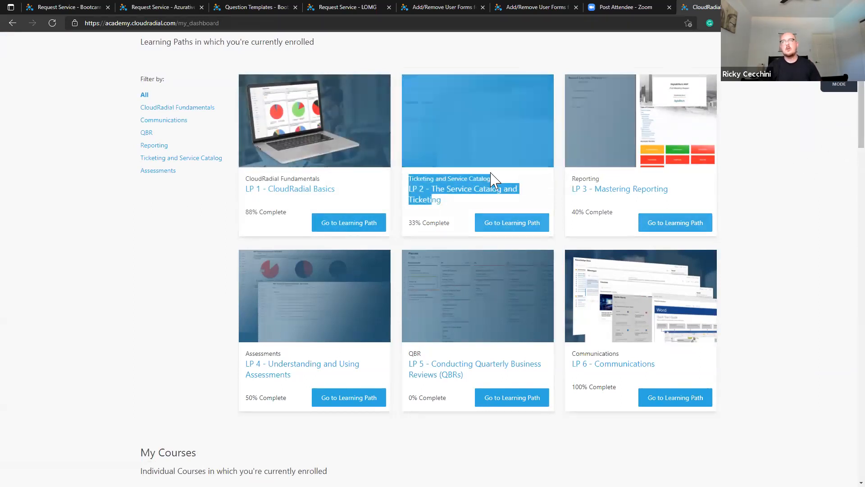
click(484, 193)
scroll(368, 280, down, 1)
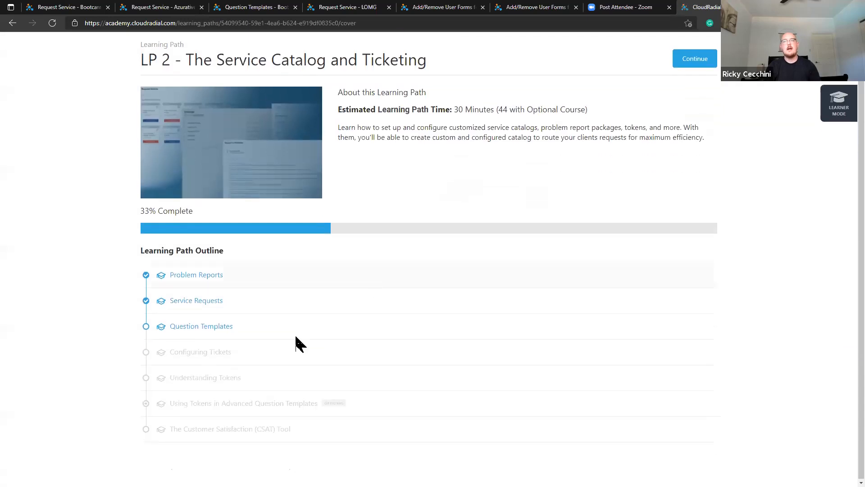
drag(172, 402, 348, 407)
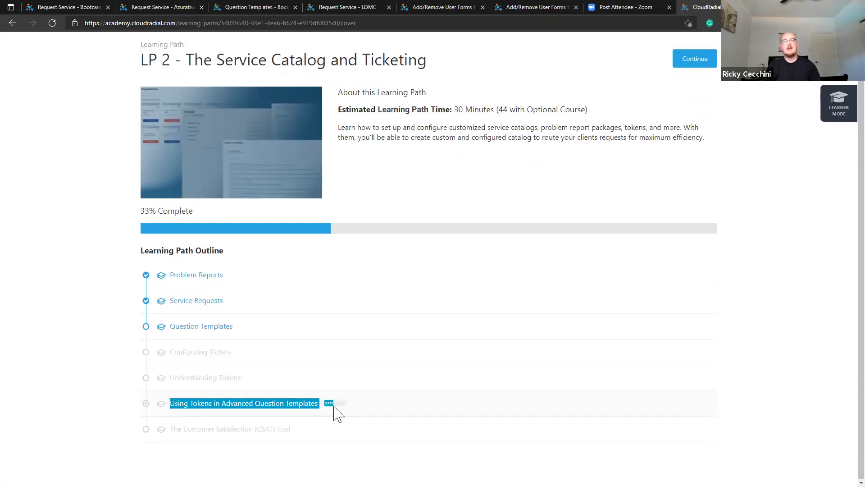
click(337, 414)
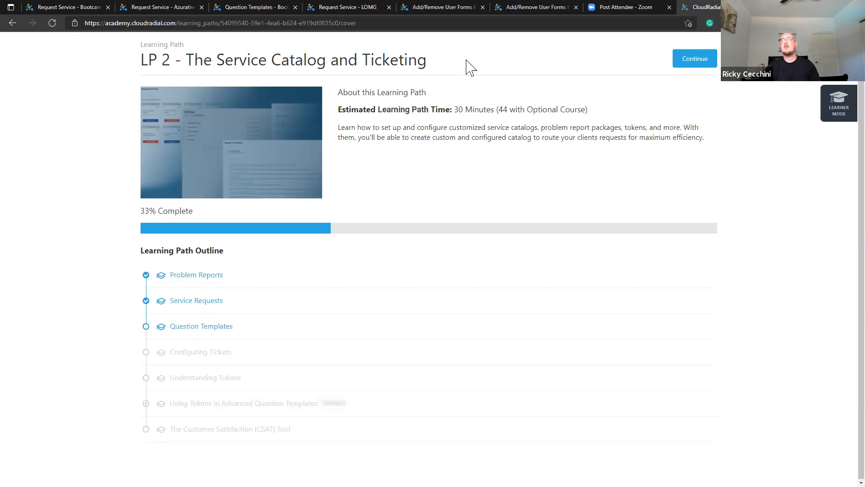
click(87, 5)
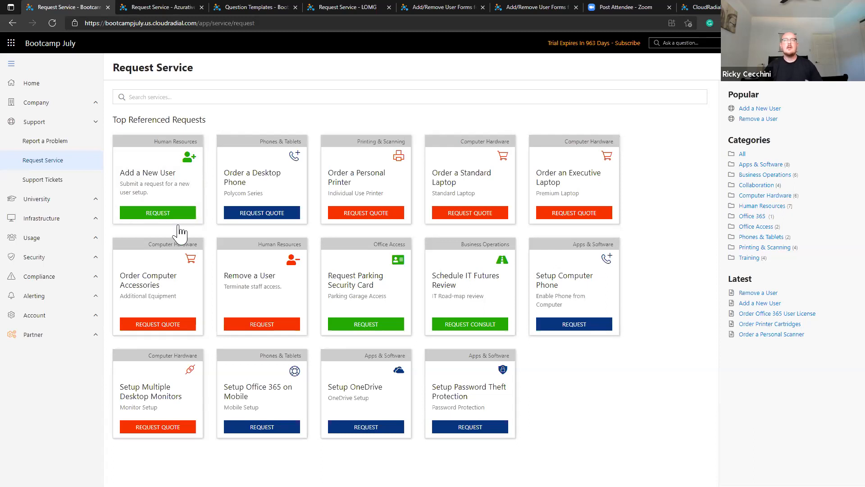
Open the Onboard/Offboard Forms service request package from the partner content packages.
click(90, 334)
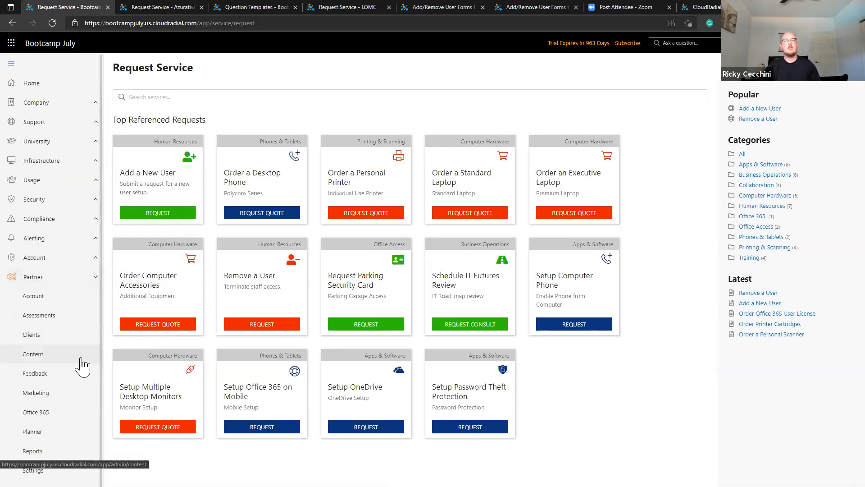
click(79, 357)
scroll(172, 367, down, 5)
scroll(173, 367, down, 3)
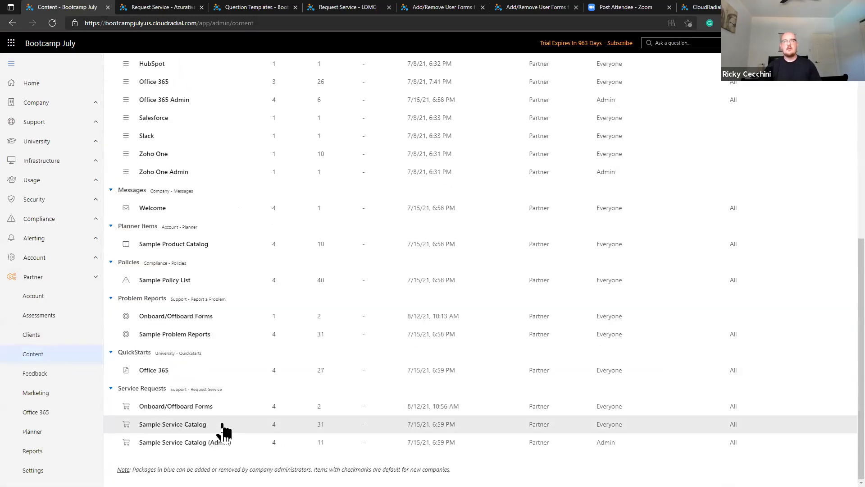
click(236, 412)
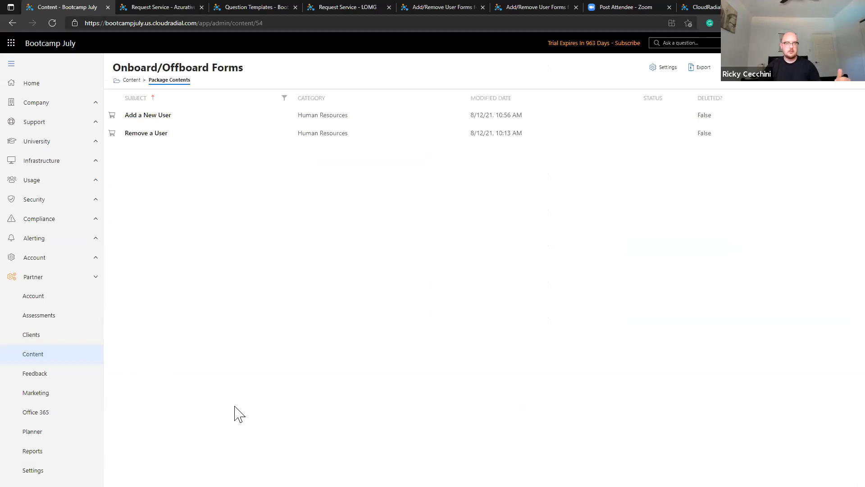
Edit the Add a New User item, review its questions, and show its empty Confirmation settings.
click(272, 123)
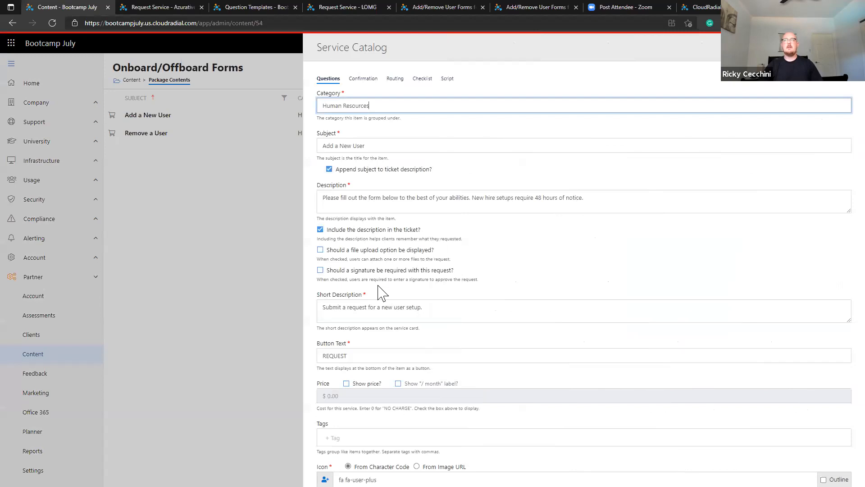
scroll(386, 286, down, 10)
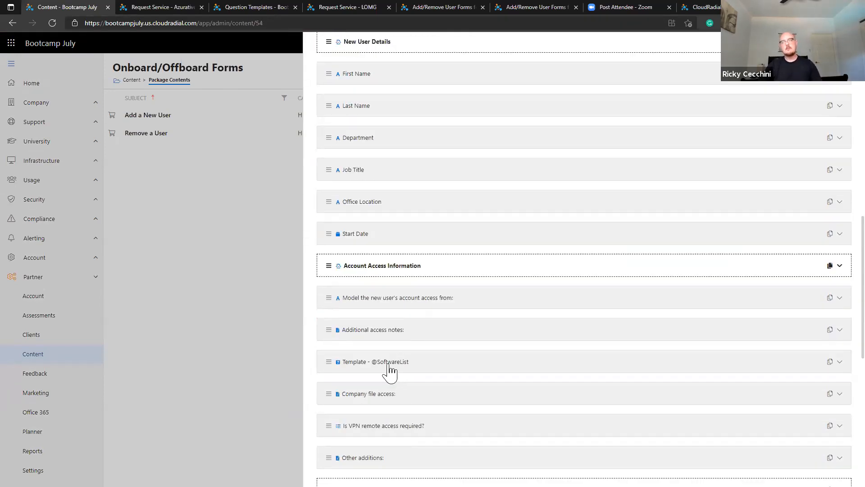
scroll(391, 372, down, 2)
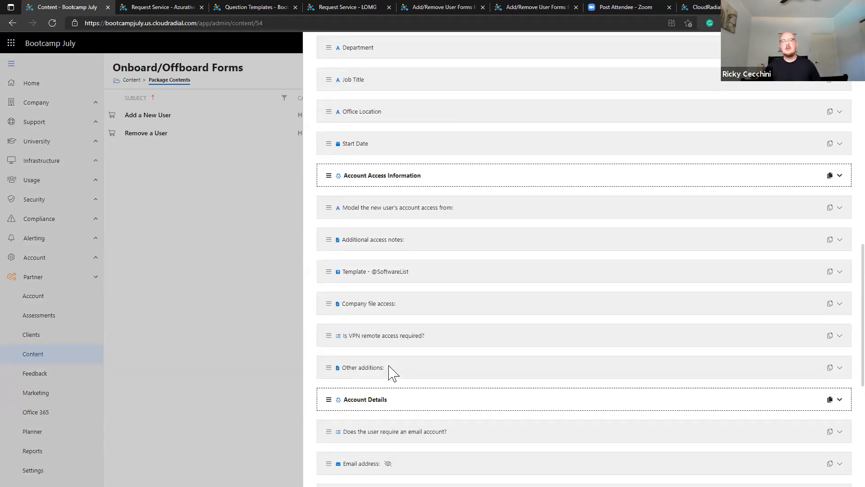
scroll(390, 371, up, 3)
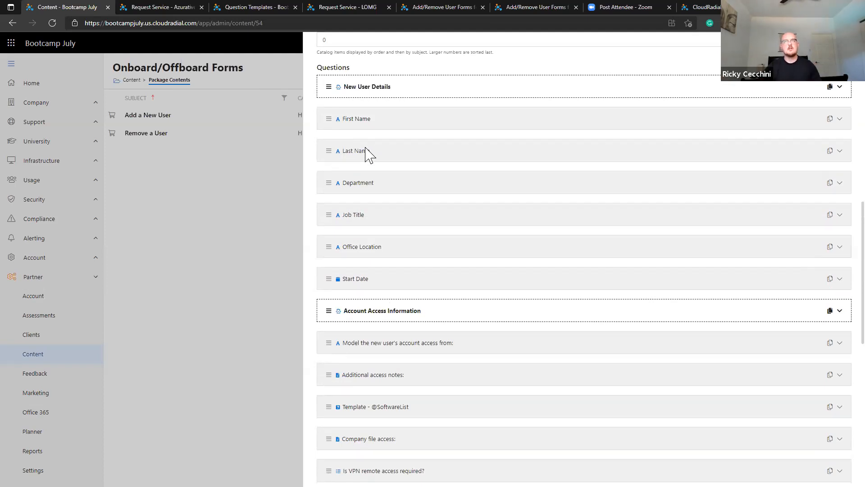
scroll(394, 184, down, 2)
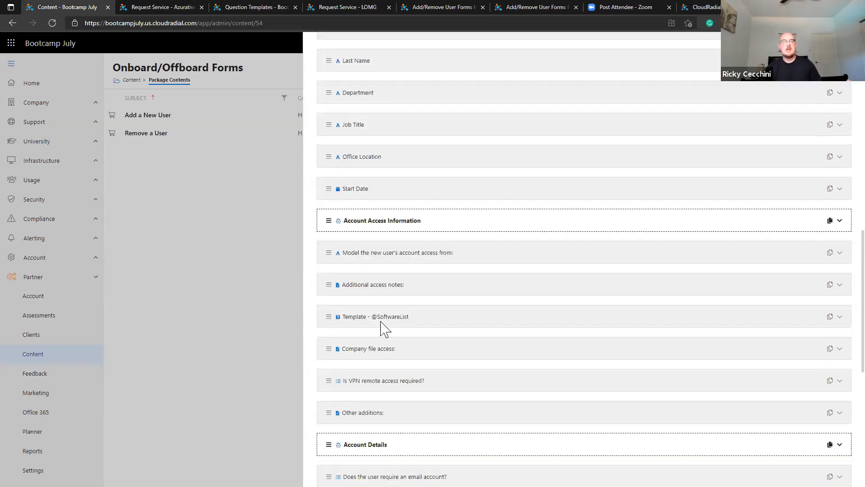
scroll(562, 234, up, 2)
scroll(504, 214, down, 2)
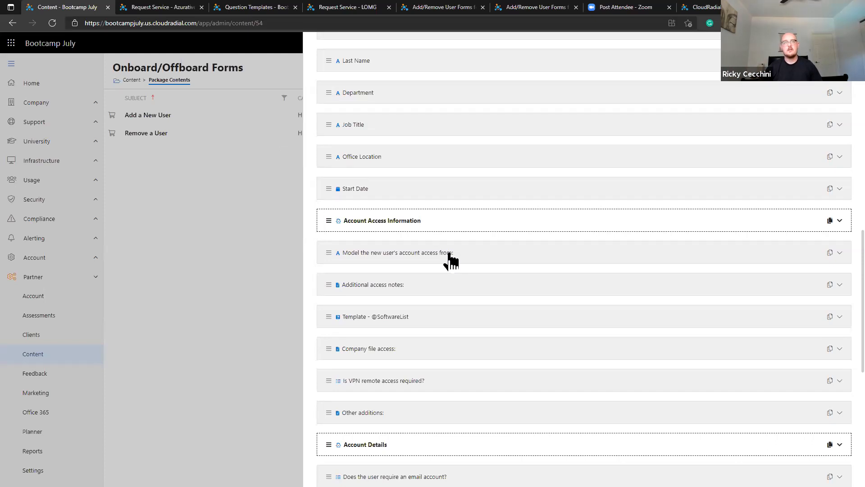
scroll(451, 266, up, 4)
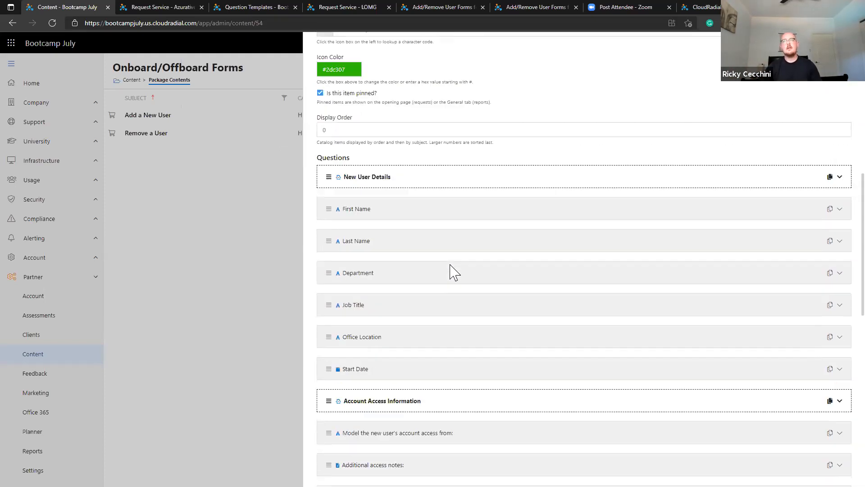
scroll(453, 271, up, 8)
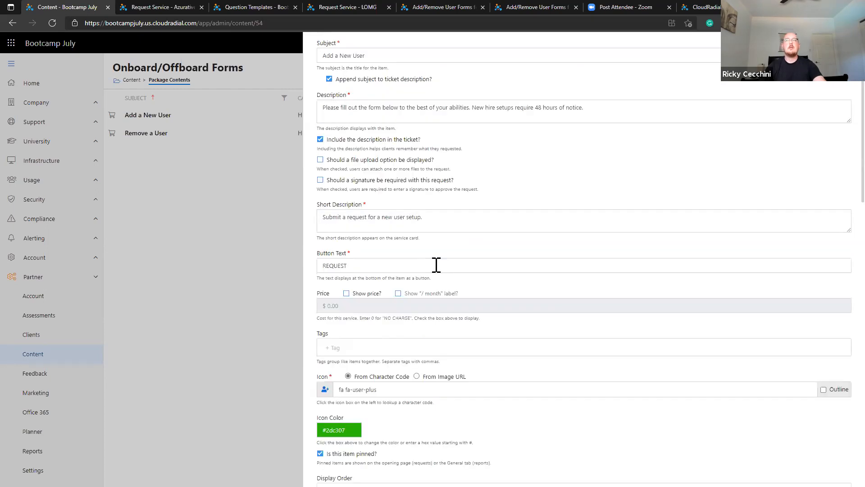
scroll(436, 264, up, 2)
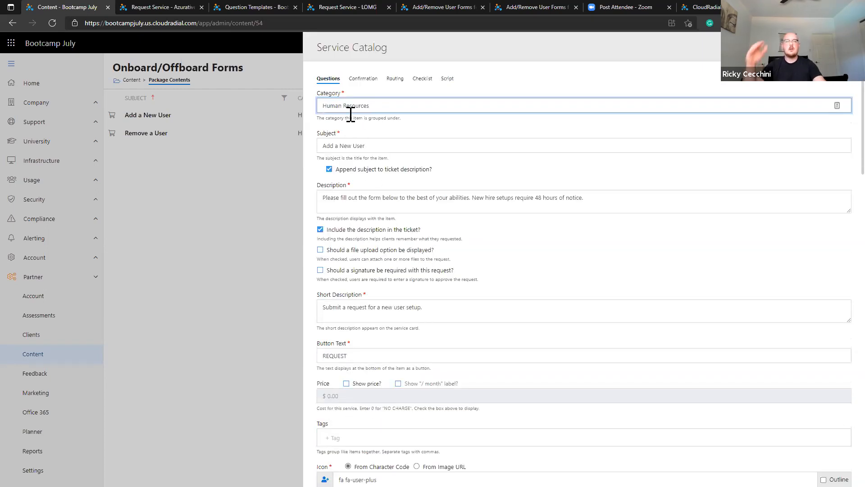
click(360, 81)
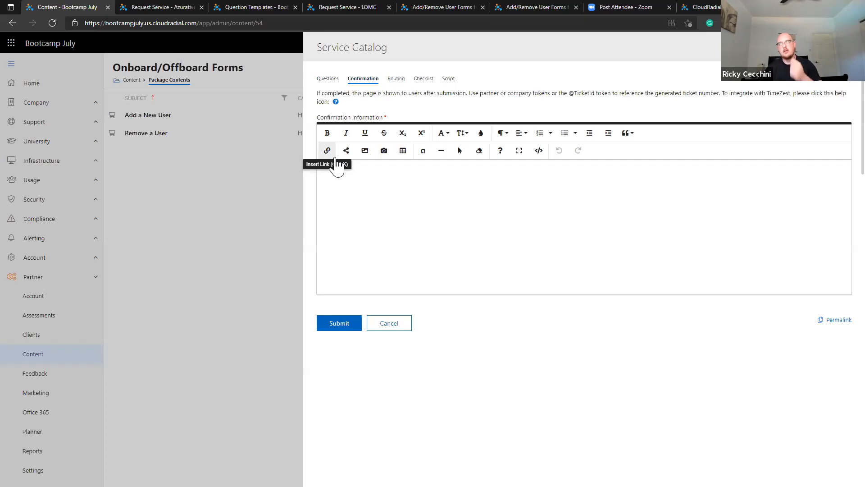
Copy the Order a Standard Laptop item's permalink, then go back to the content editor.
click(171, 8)
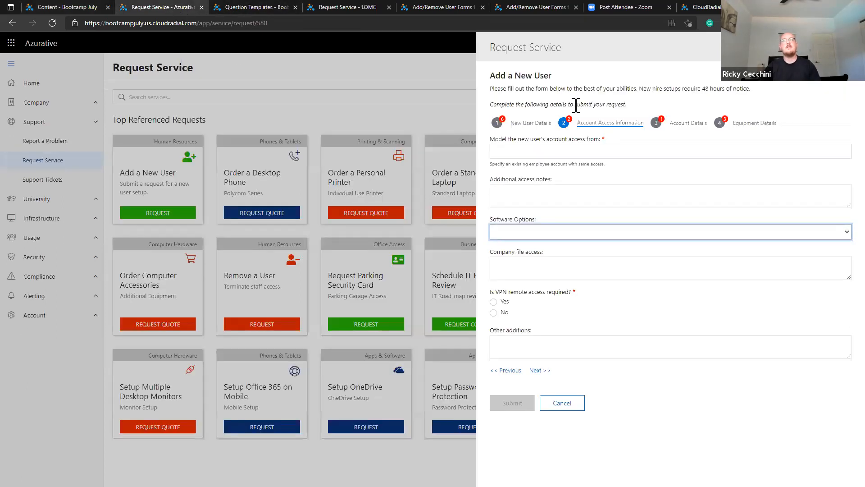
click(569, 404)
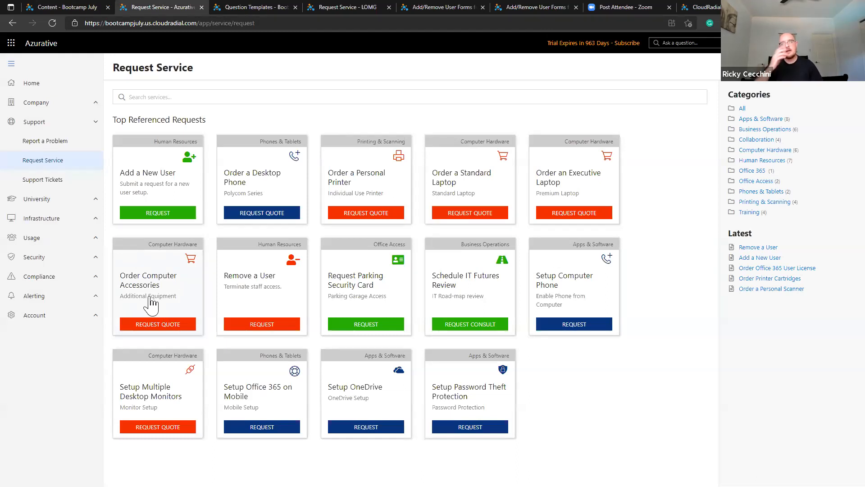
click(486, 189)
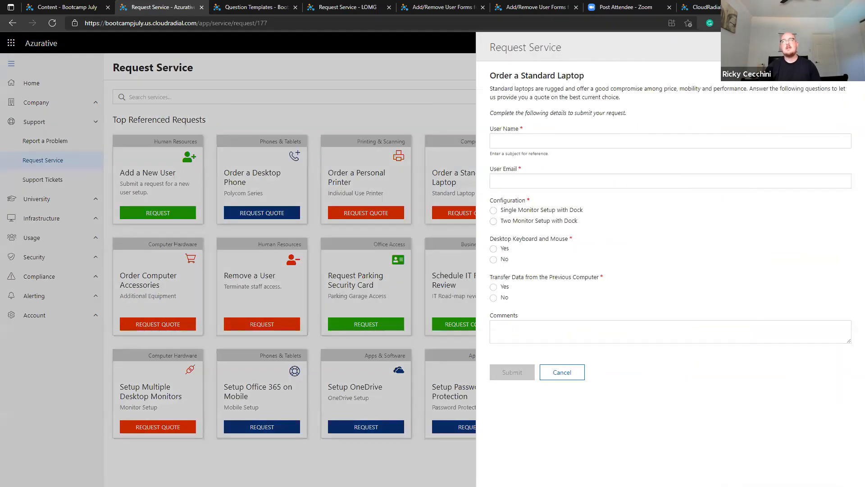
click(795, 47)
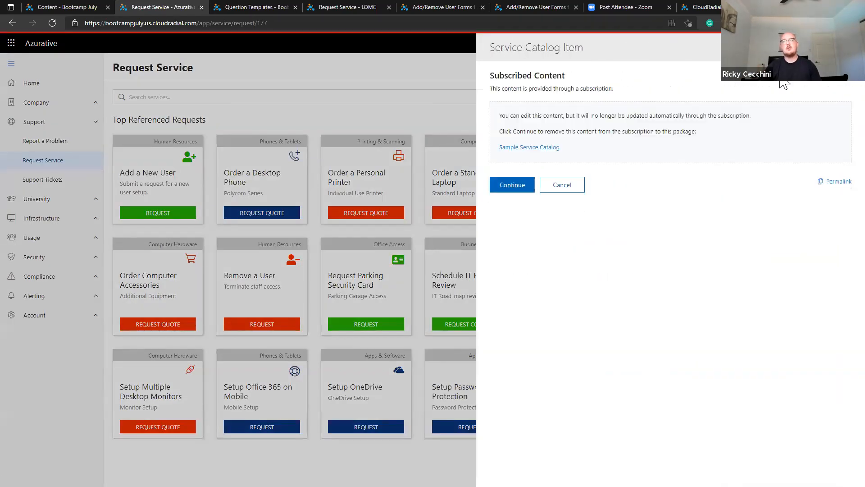
click(829, 185)
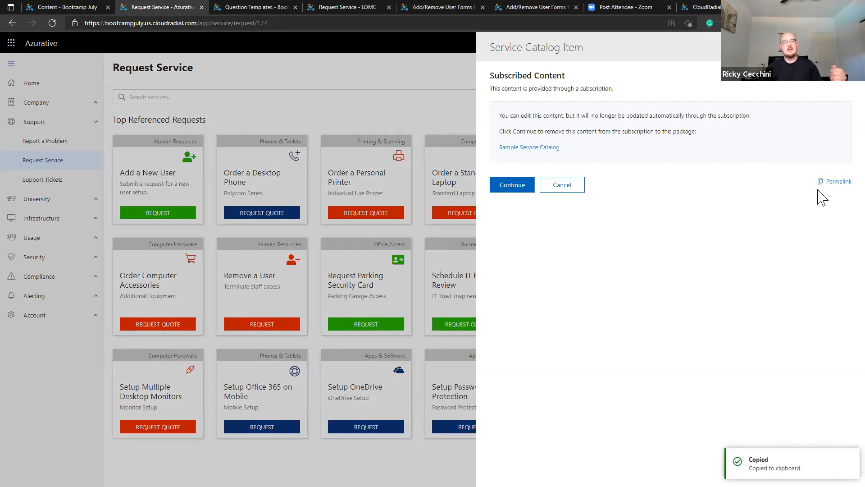
click(81, 8)
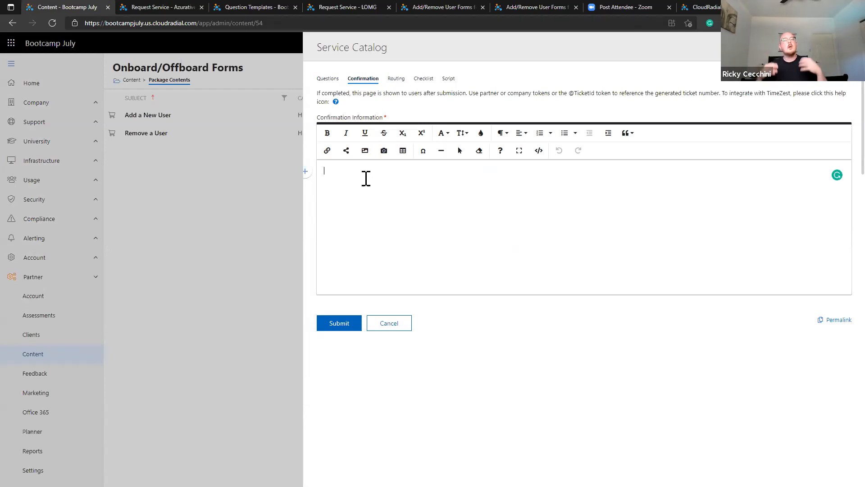
Paste the laptop permalink into Confirmation Information and test that it opens the laptop form.
key(ctrl+v)
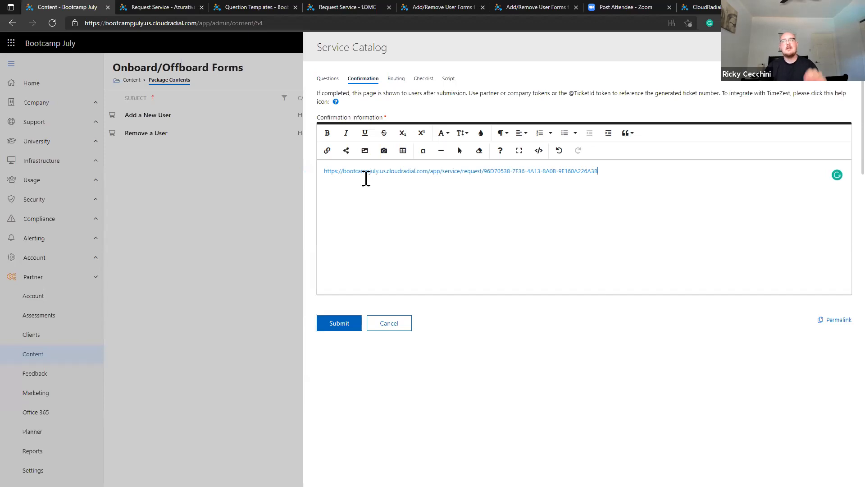
click(413, 171)
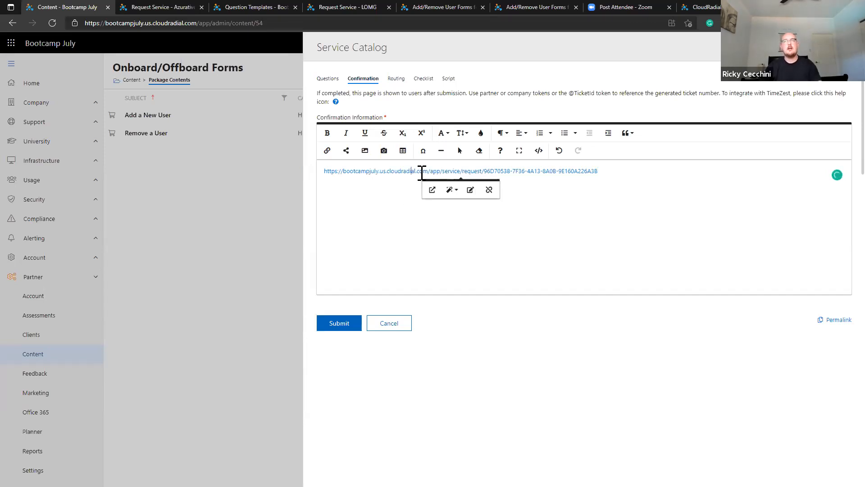
click(432, 191)
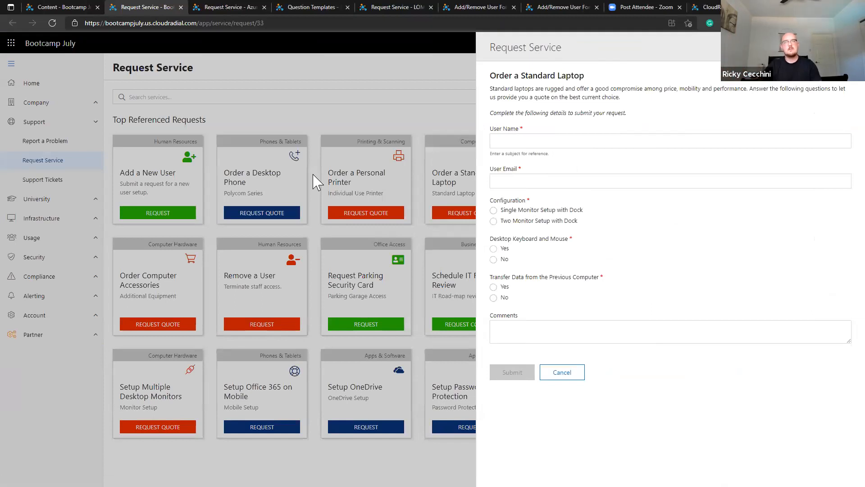
click(40, 6)
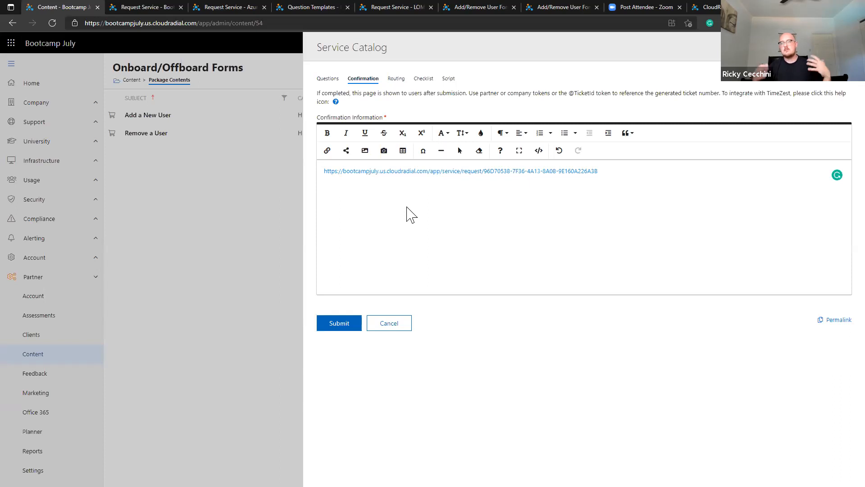
Delete the pasted link, leaving the confirmation message empty.
key(ctrl+a)
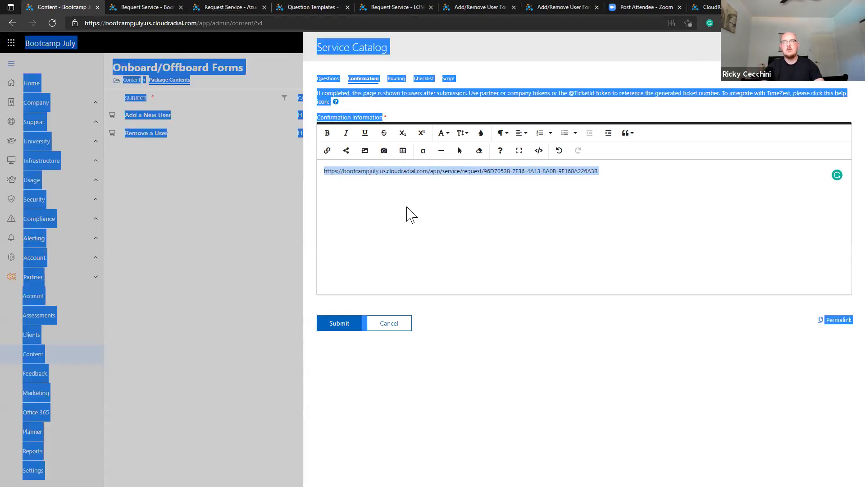
drag(612, 174, 309, 170)
key(BackSpace)
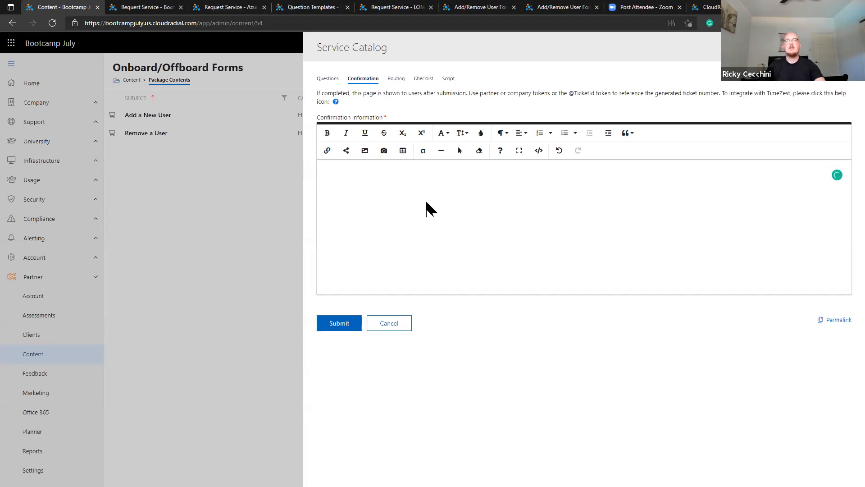
Review the item's Routing settings including the additional PSA fields, and bring up its Checklist.
click(396, 80)
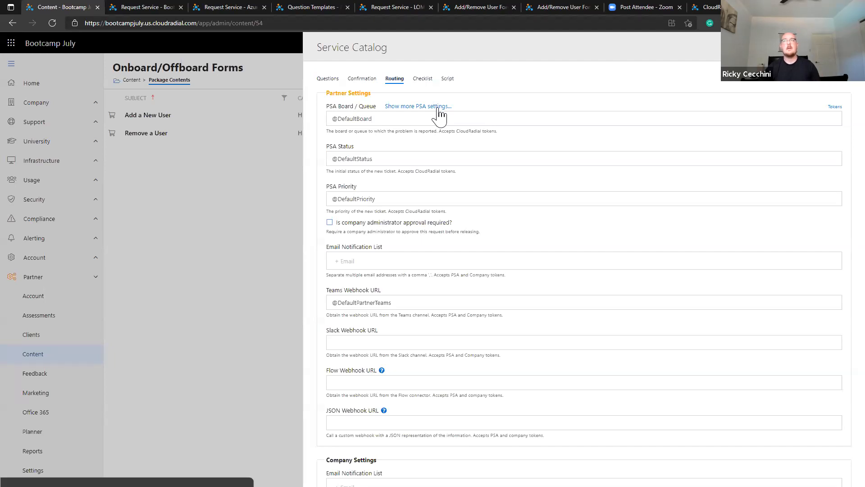
click(438, 109)
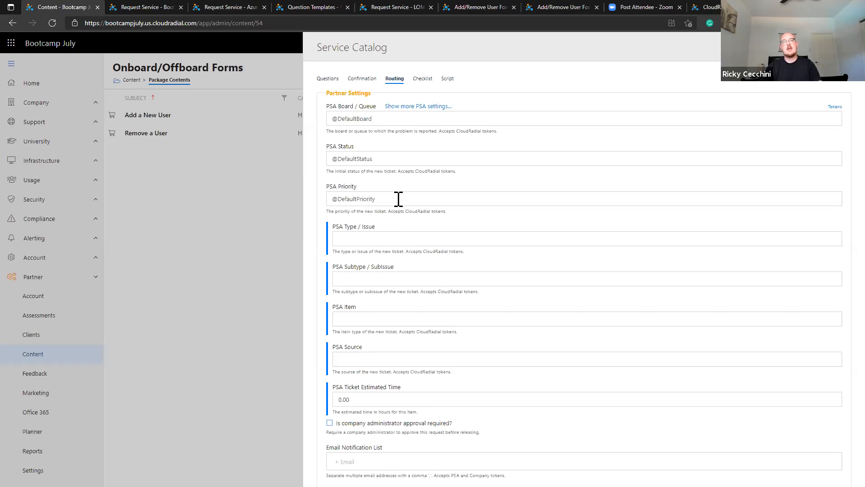
scroll(398, 200, down, 1)
scroll(398, 204, up, 1)
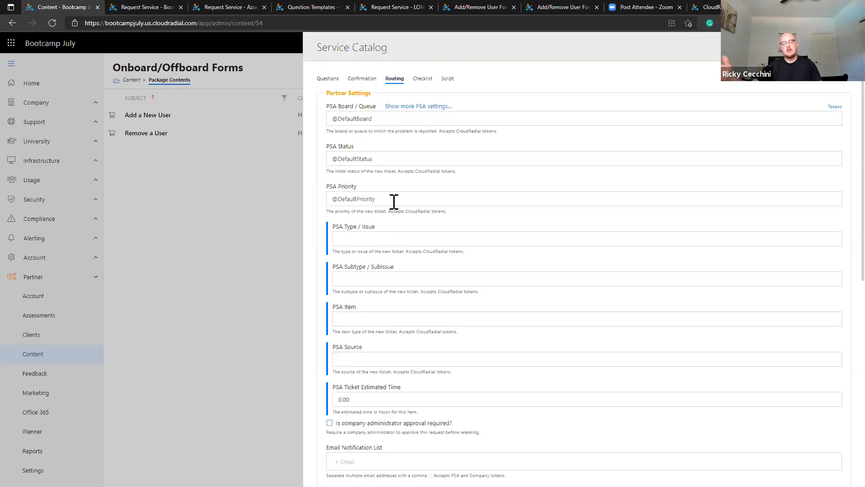
click(424, 79)
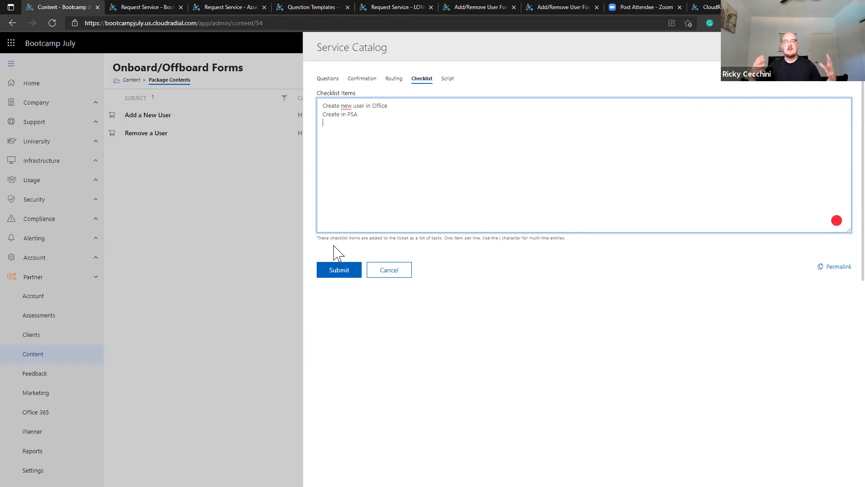
Review the Questions, Confirmation, Routing and Checklist tabs, then cancel without saving.
click(327, 79)
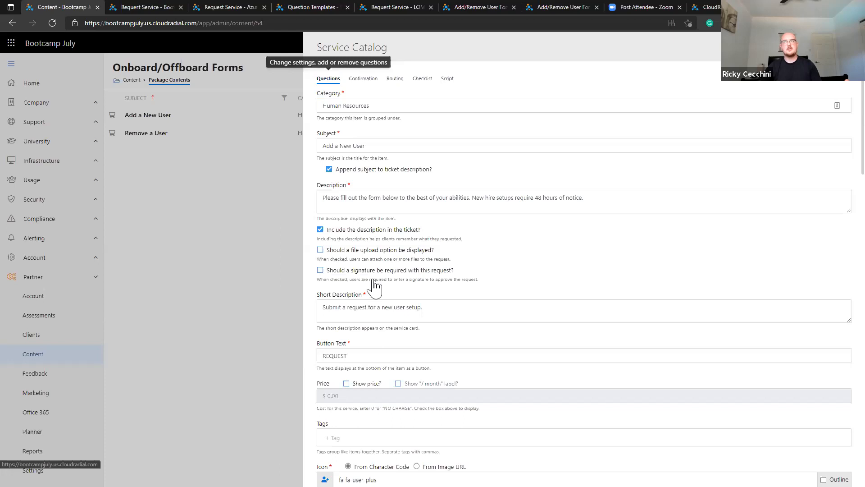
click(401, 81)
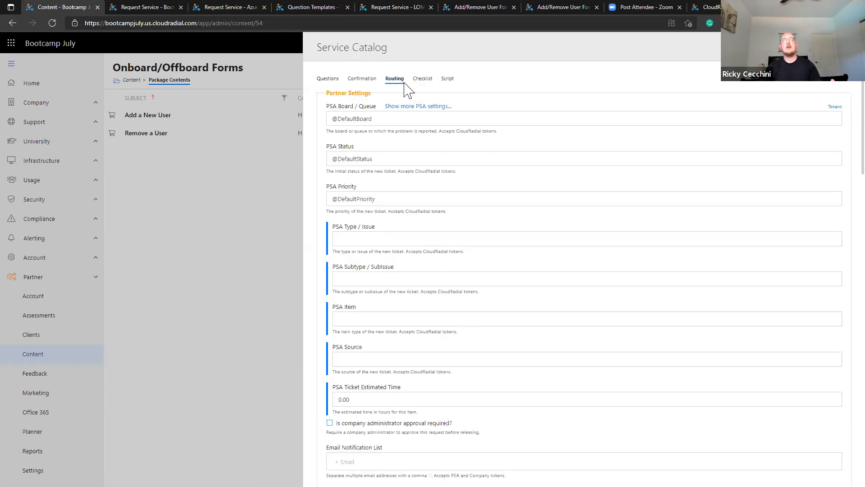
click(330, 84)
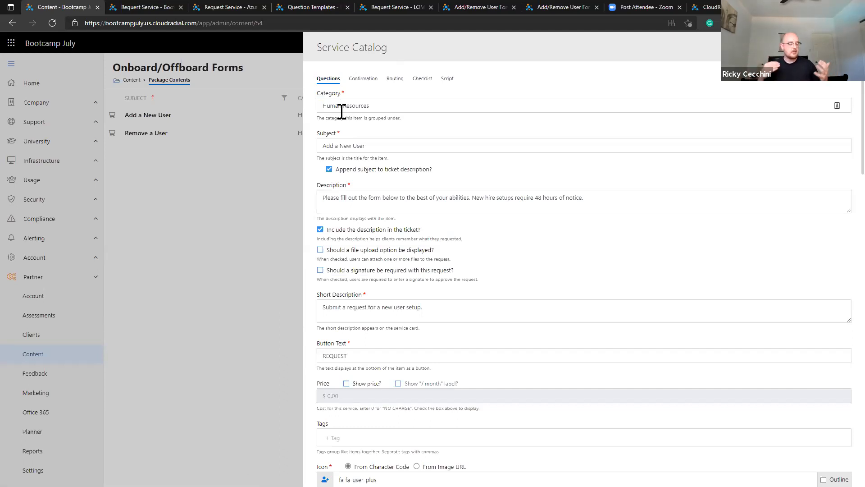
scroll(406, 243, down, 3)
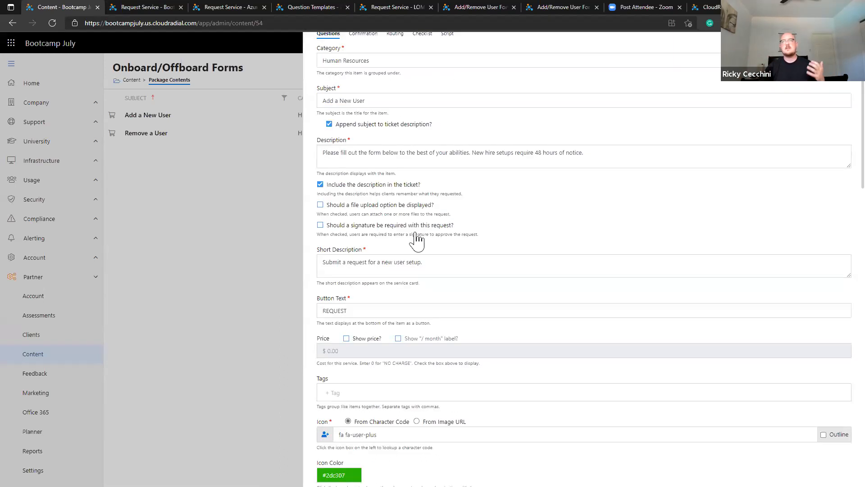
scroll(400, 296, up, 3)
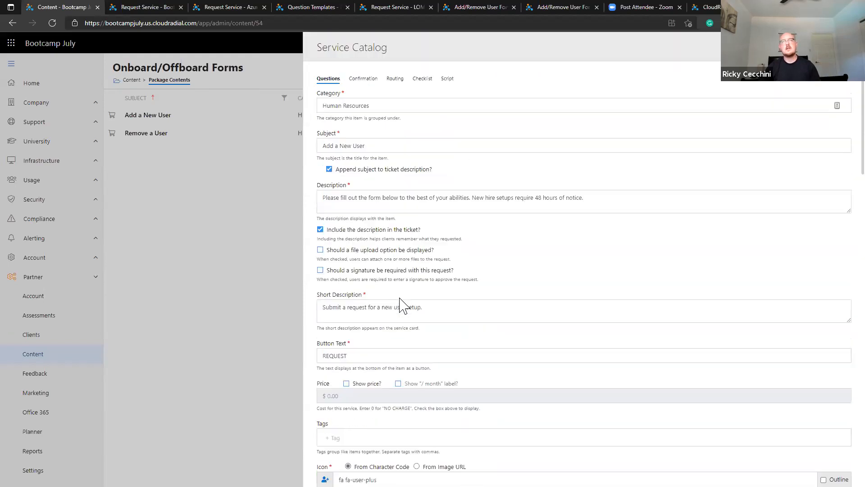
click(362, 80)
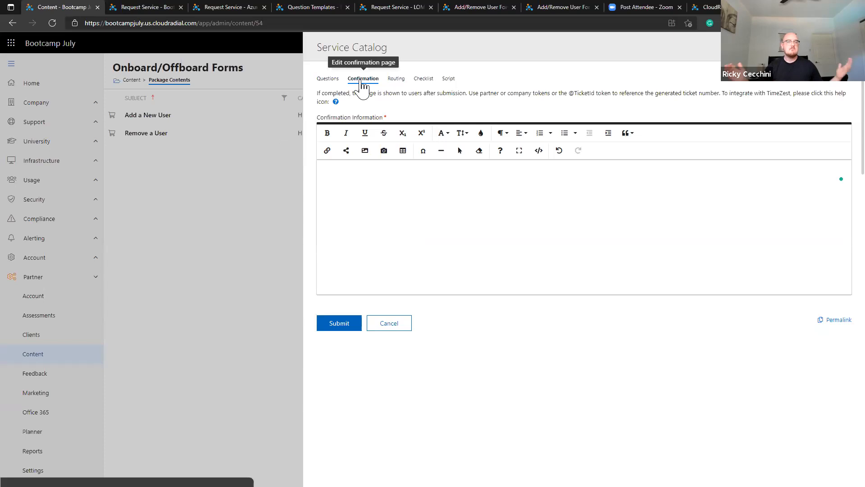
click(396, 81)
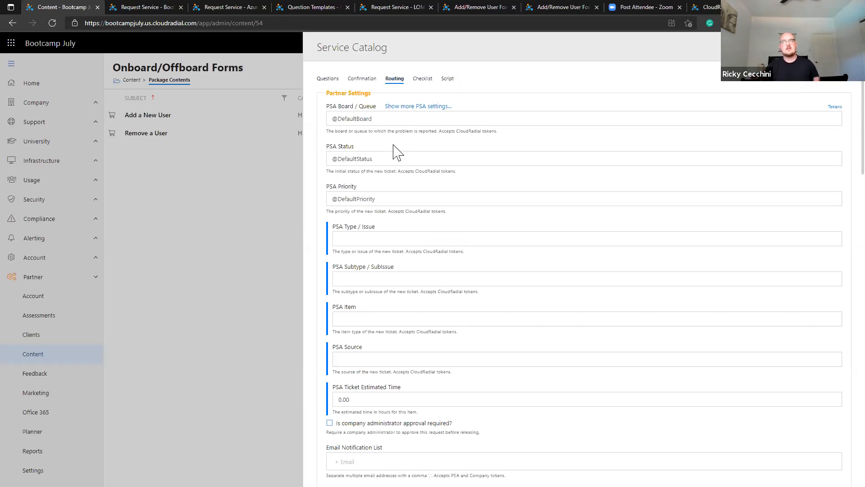
click(421, 81)
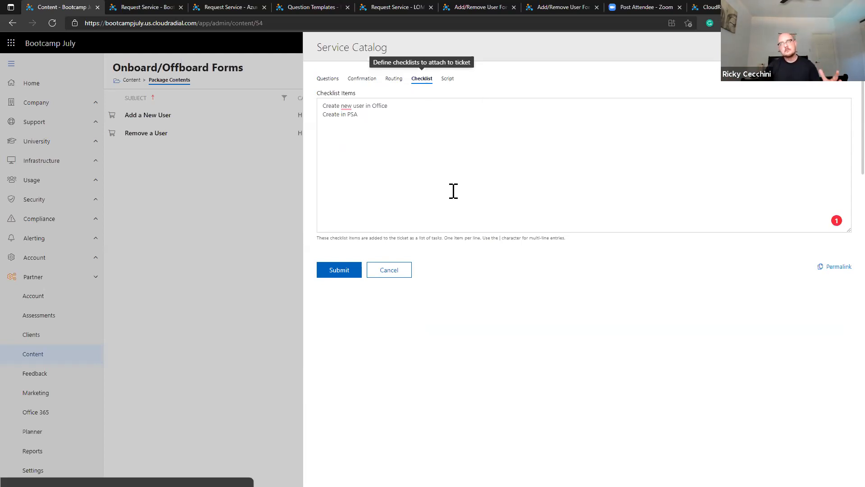
click(407, 273)
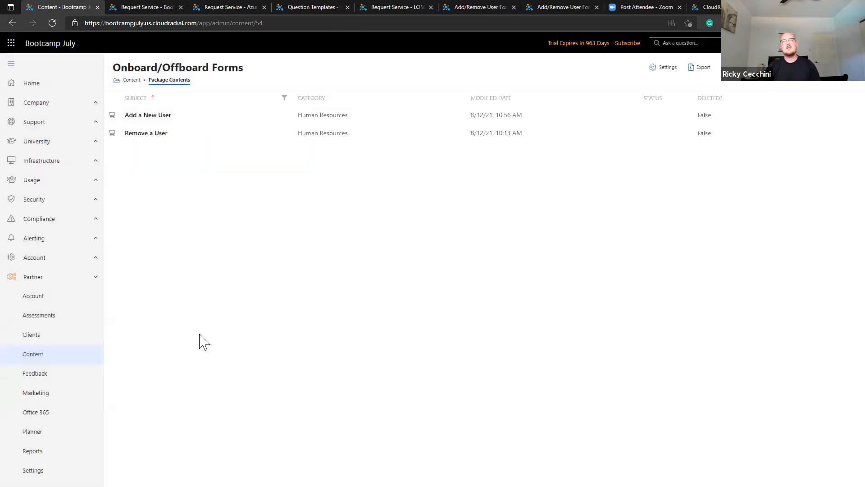
Go to Support > Request Service and preview, then close, the Add a New User form.
click(69, 365)
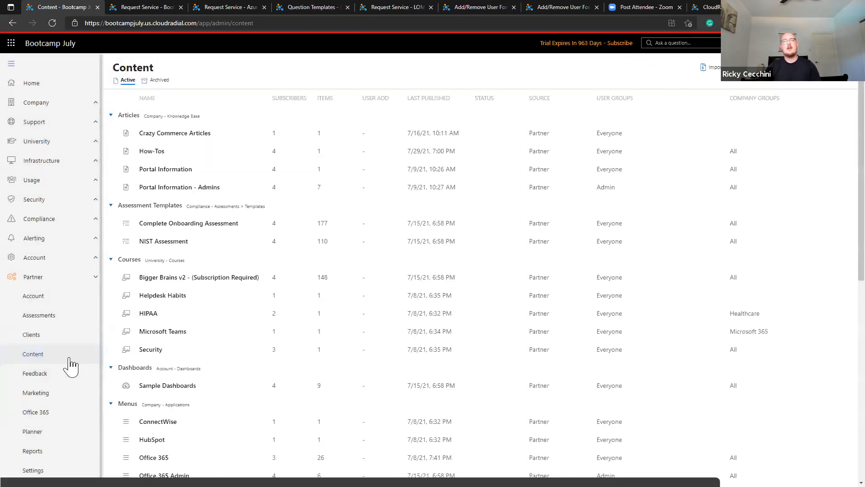
click(77, 141)
click(78, 127)
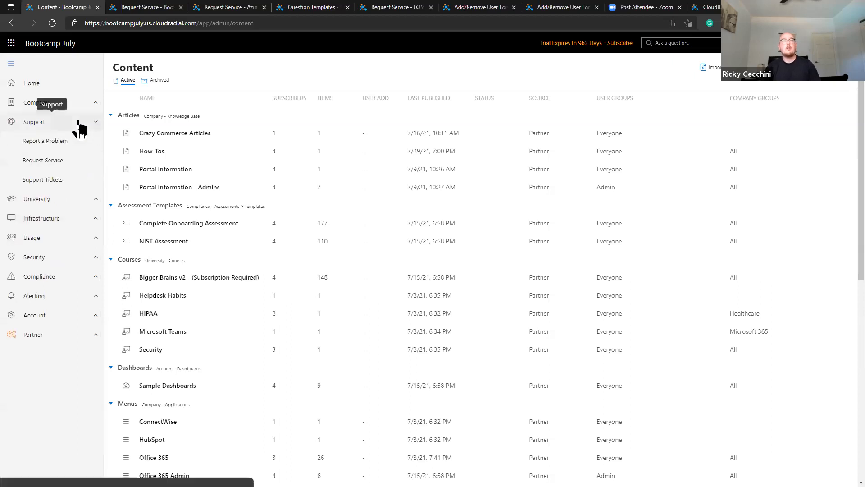
click(81, 168)
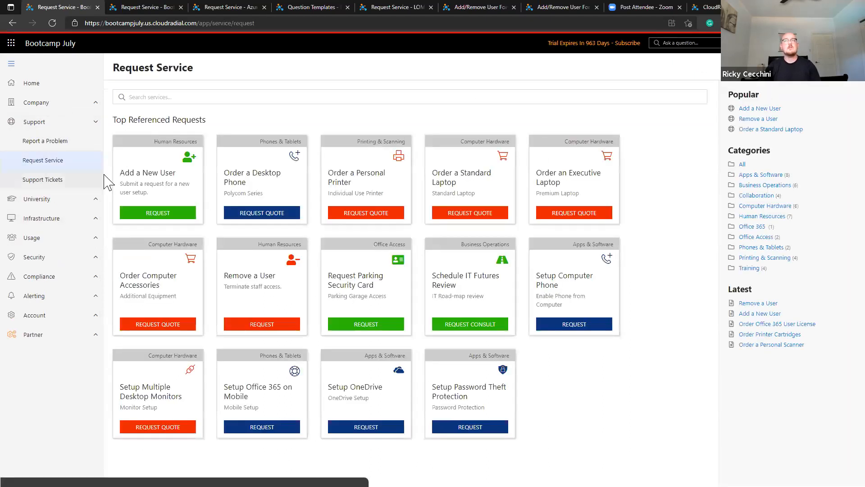
click(149, 188)
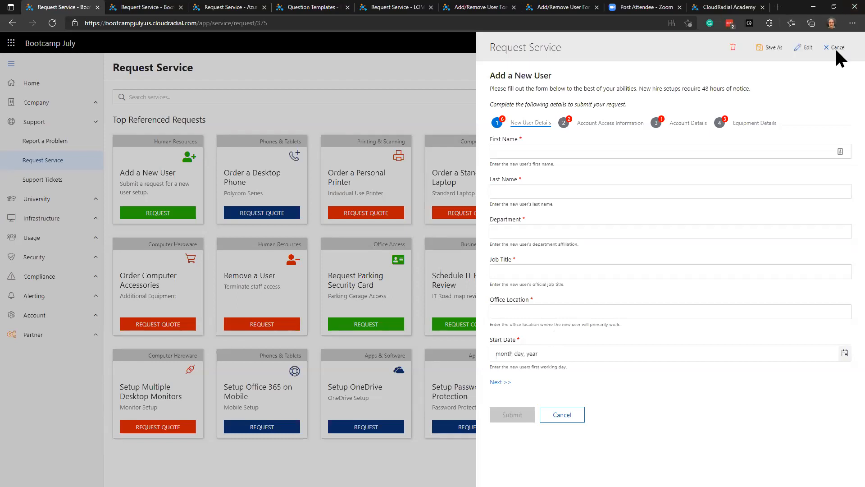
click(837, 50)
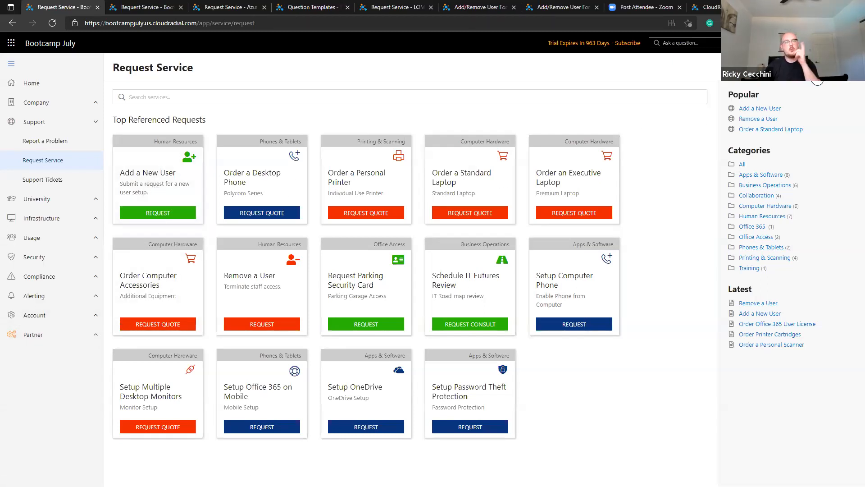
click(810, 78)
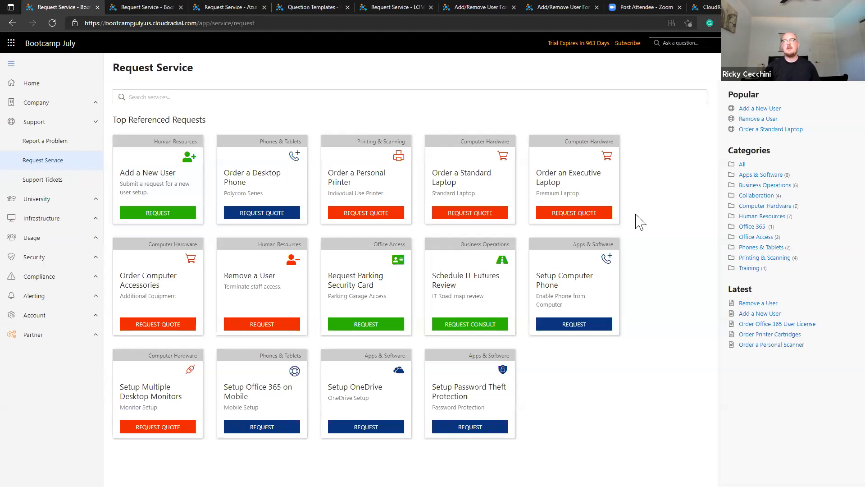
scroll(565, 316, down, 5)
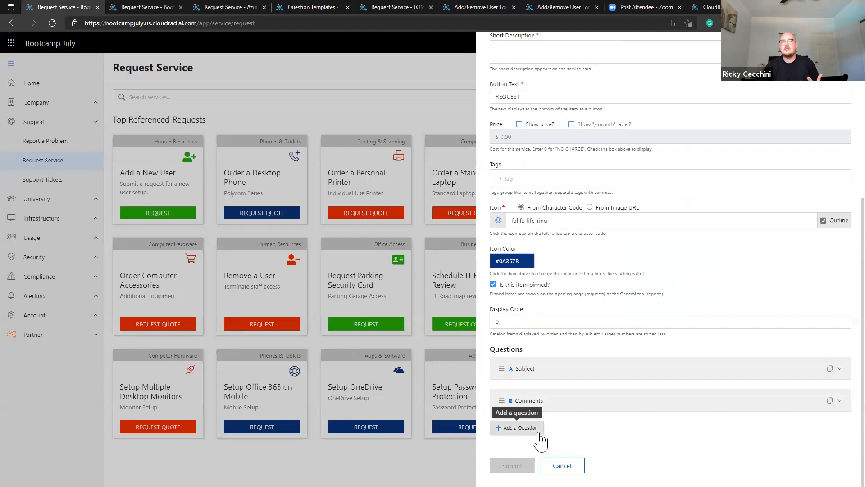
click(562, 465)
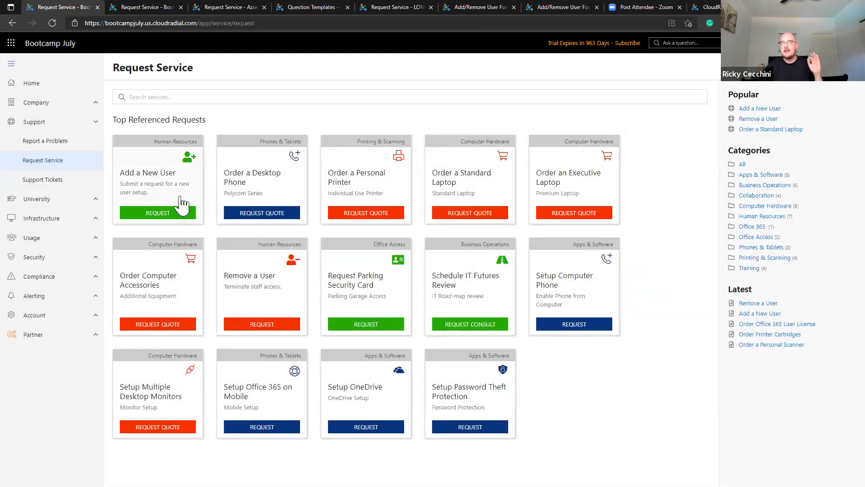
click(180, 198)
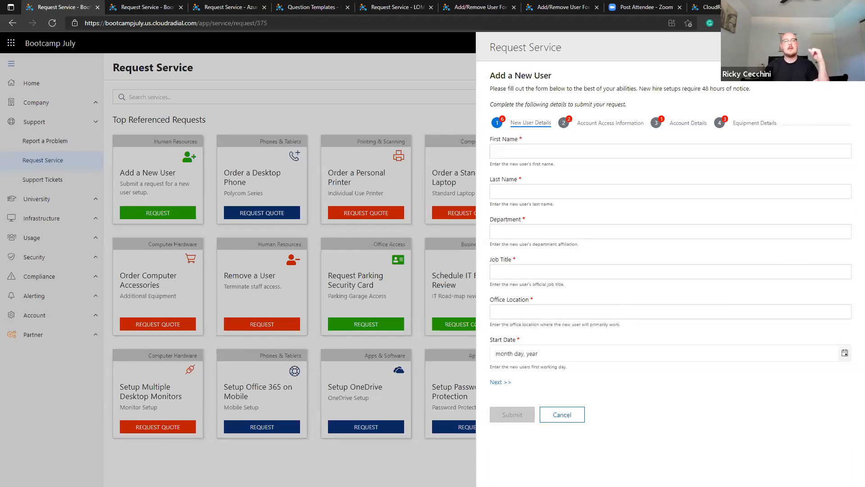
click(811, 47)
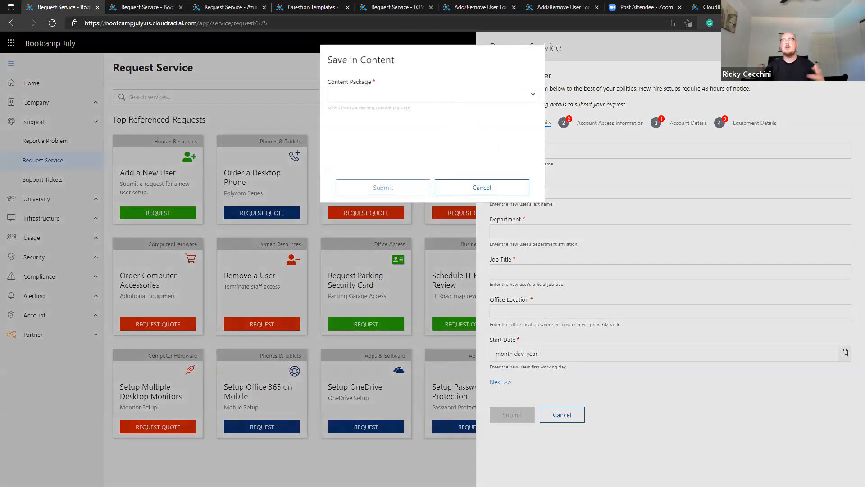
click(489, 92)
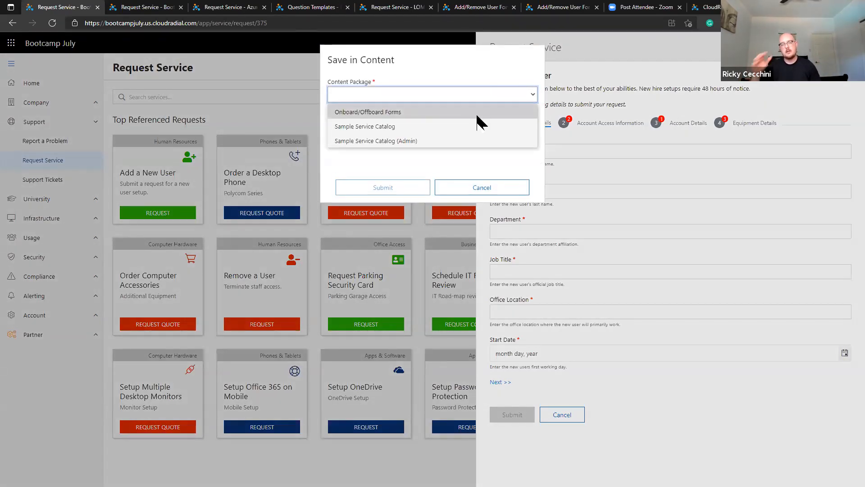
click(494, 191)
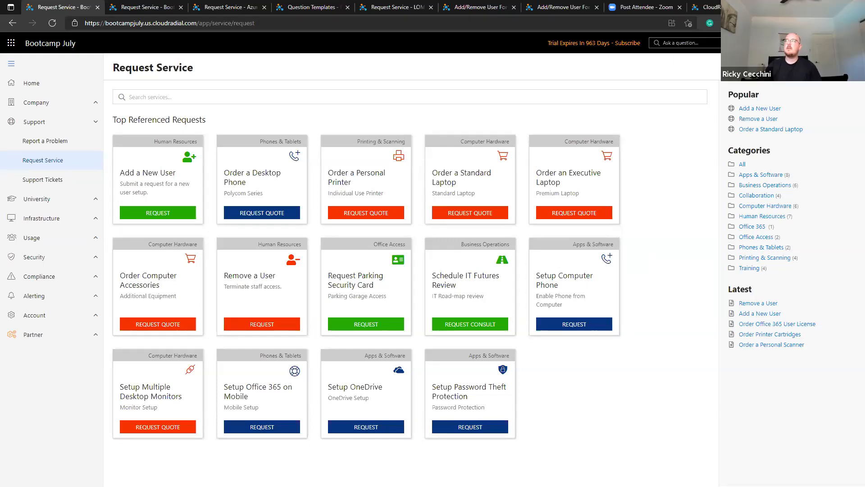
click(819, 73)
scroll(597, 259, down, 6)
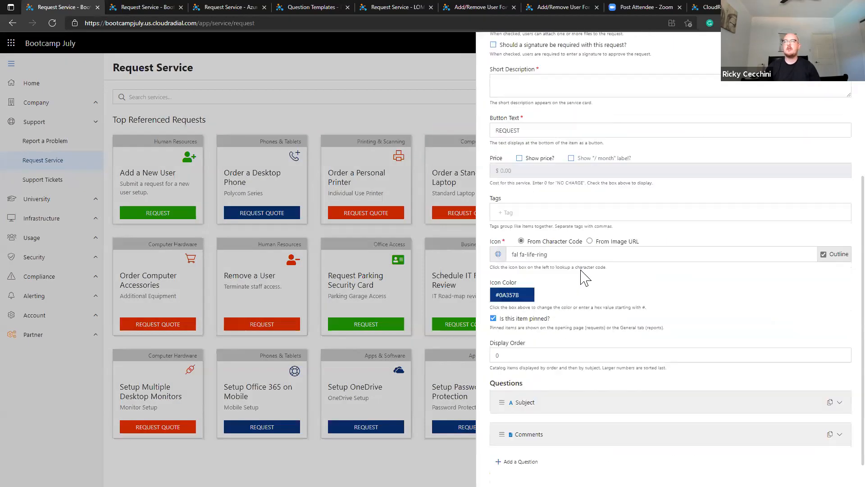
click(523, 401)
scroll(536, 383, down, 2)
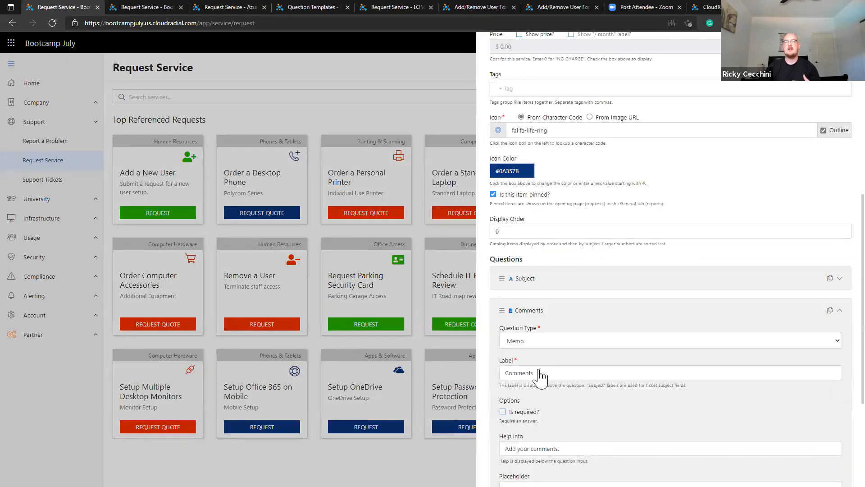
scroll(540, 376, down, 2)
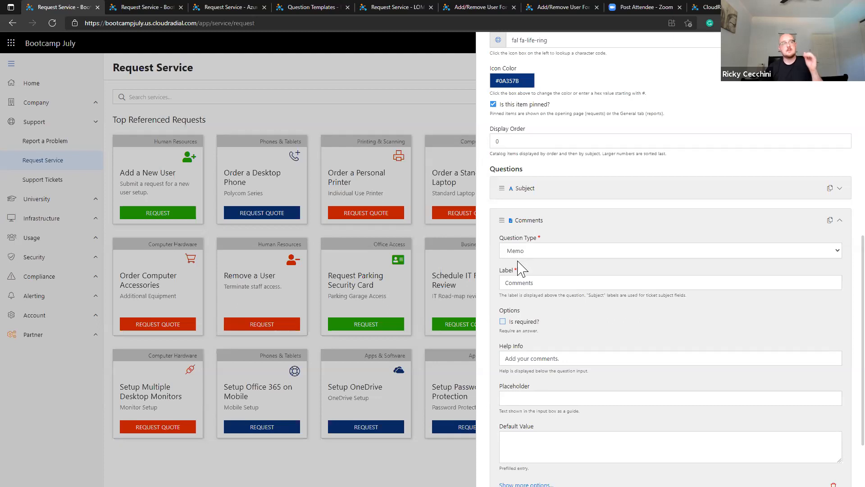
scroll(530, 382, down, 2)
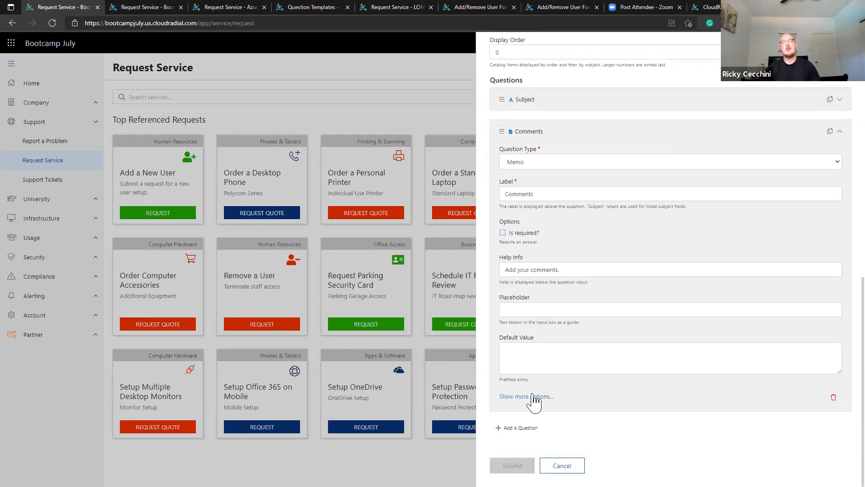
click(529, 397)
scroll(563, 383, down, 2)
click(593, 334)
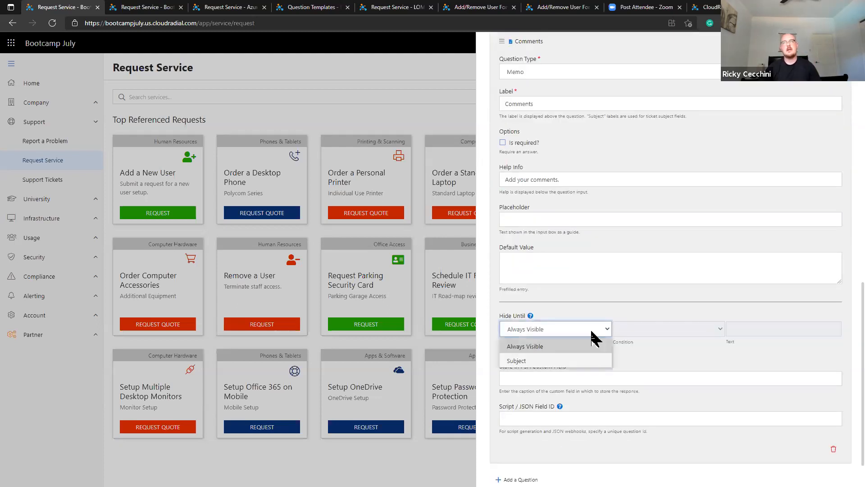
click(631, 341)
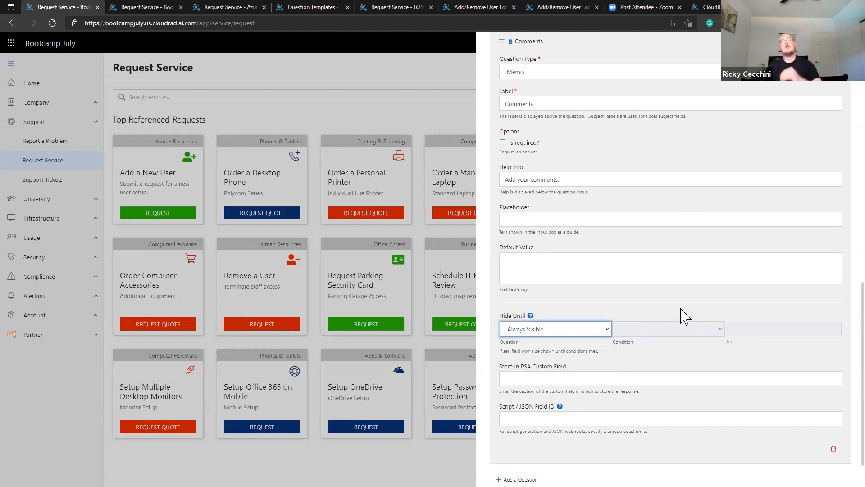
scroll(624, 311, up, 1)
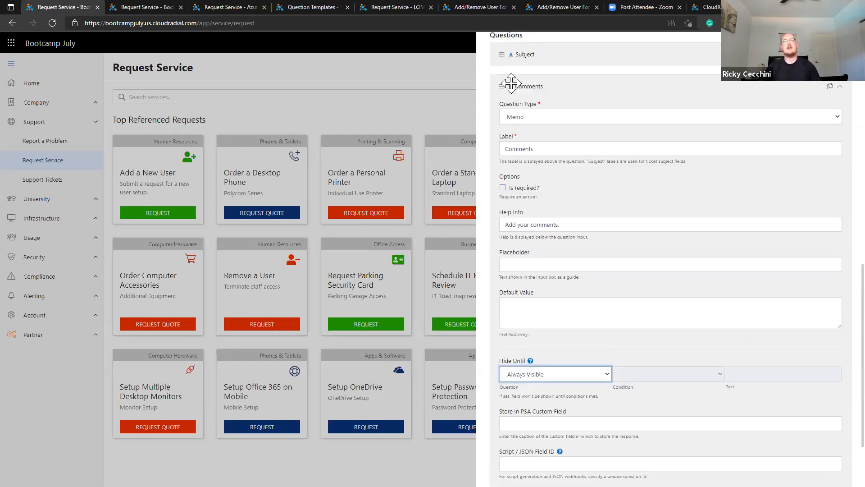
scroll(839, 87, up, 10)
scroll(840, 63, up, 3)
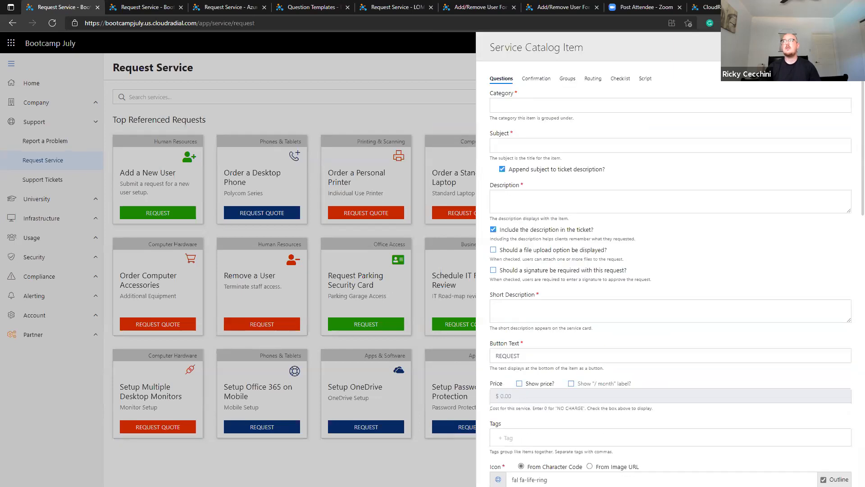
click(847, 47)
In Add a New User's Equipment Details step, choose an existing computer, then close the form.
click(187, 183)
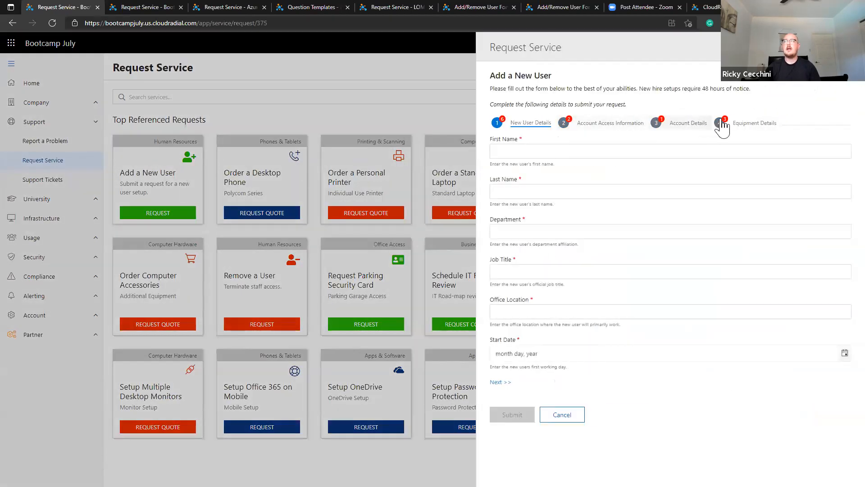
click(716, 124)
click(508, 150)
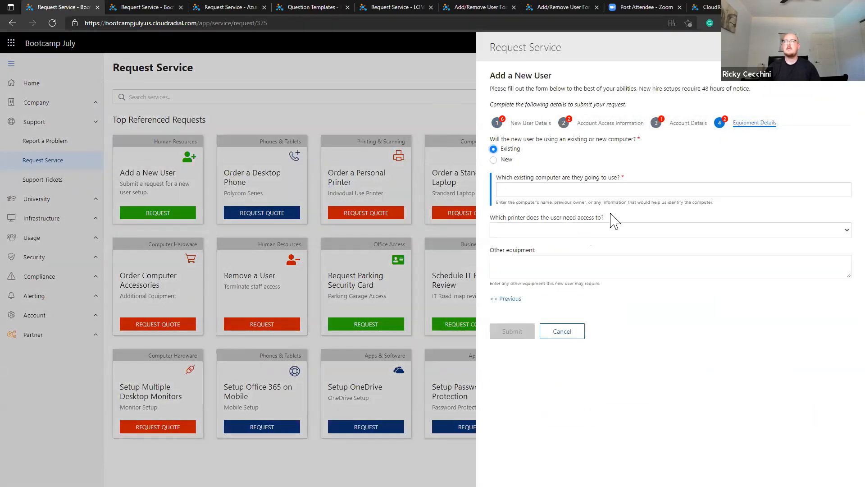
key(Escape)
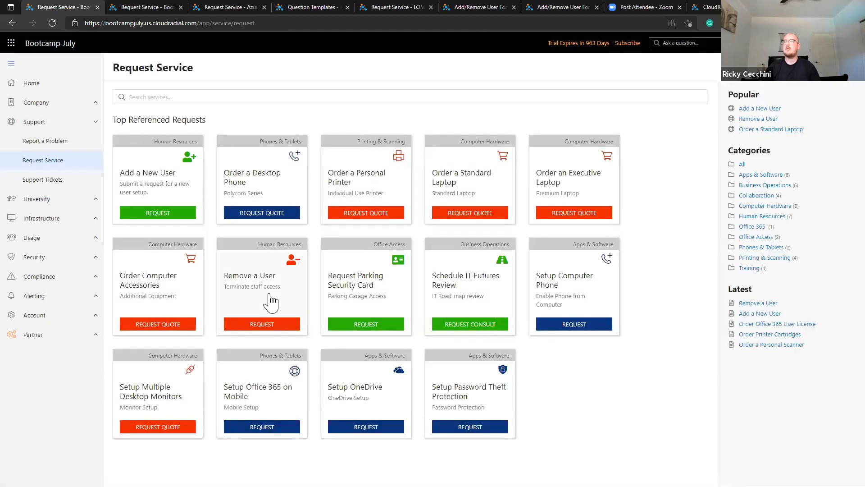
In Remove a User, answer Yes to email and phone forwarding and to revoking telephone access.
click(268, 301)
click(720, 131)
click(578, 165)
click(571, 186)
click(562, 240)
click(551, 249)
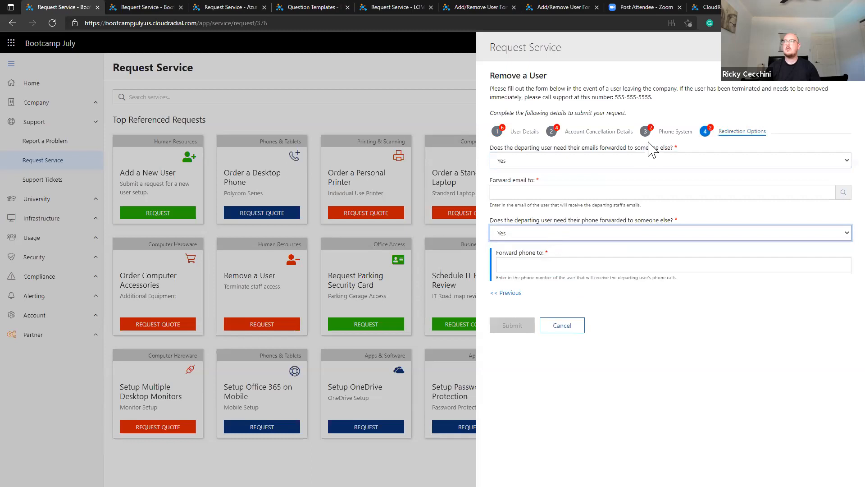
click(661, 132)
click(494, 167)
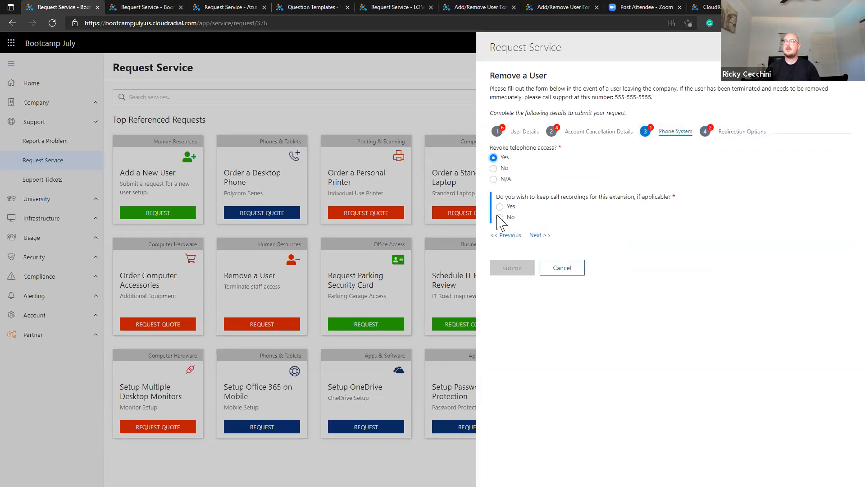
Answer Yes to revoking email, server and computer access, toggle computer access to test wipe questions, then close.
click(603, 132)
click(493, 157)
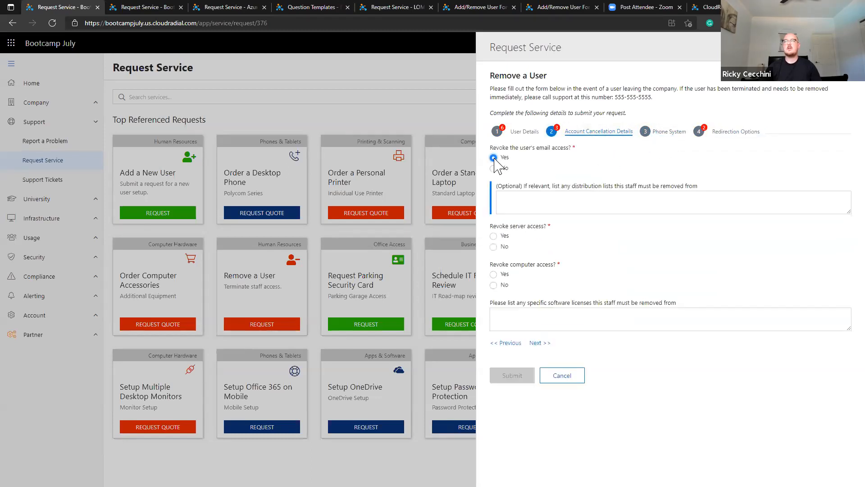
click(494, 236)
click(493, 274)
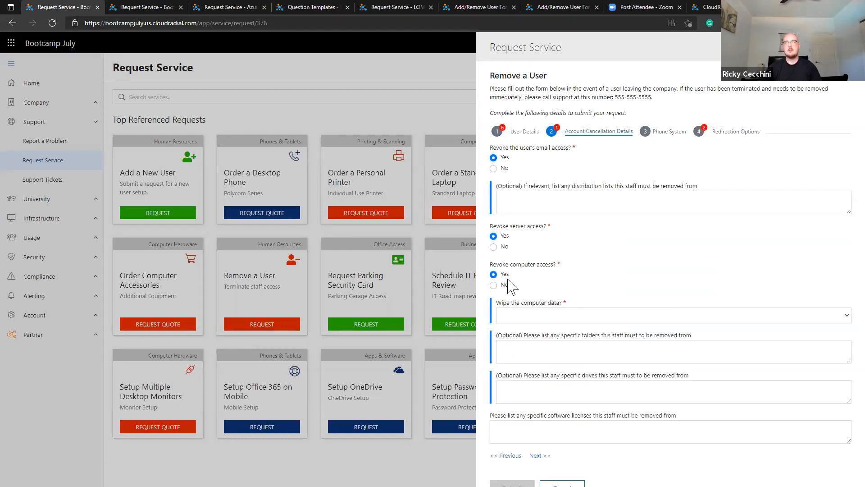
click(494, 284)
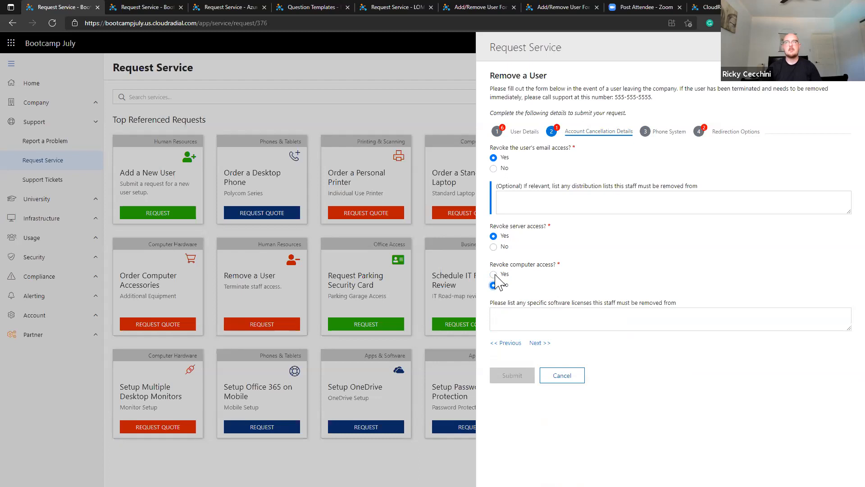
click(493, 275)
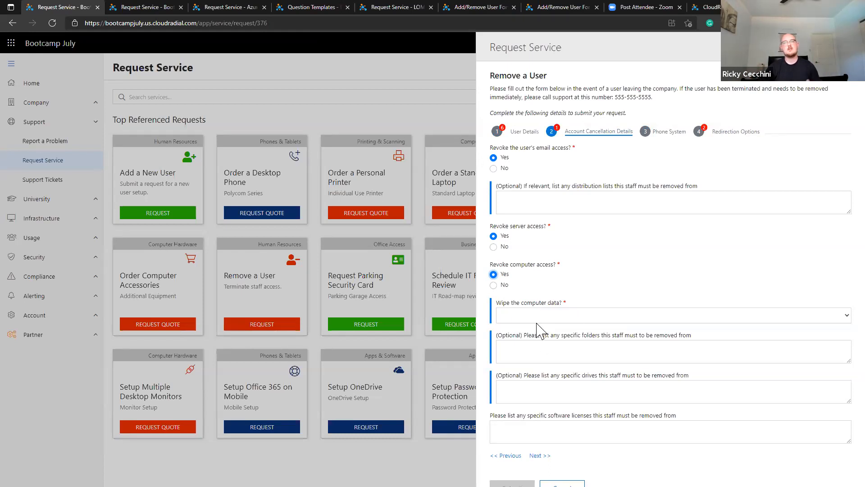
click(493, 285)
click(493, 274)
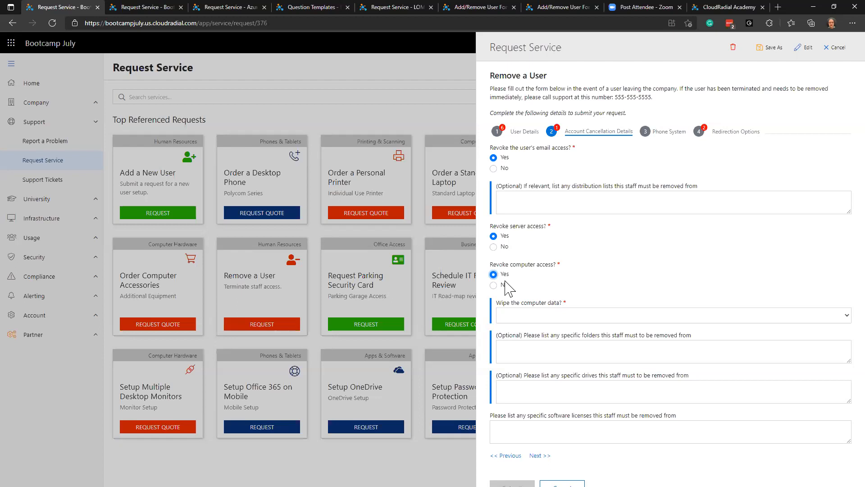
click(847, 47)
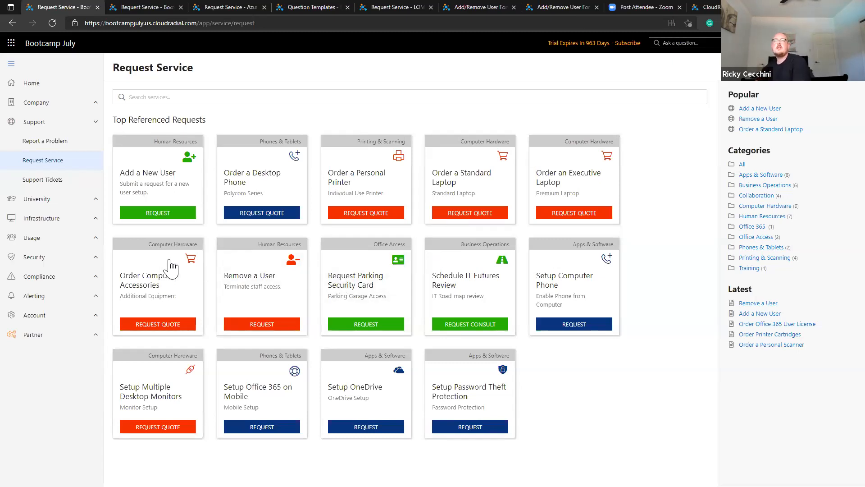
Open the Onboard/Offboard Forms package under Service Requests in Partner > Content.
click(81, 335)
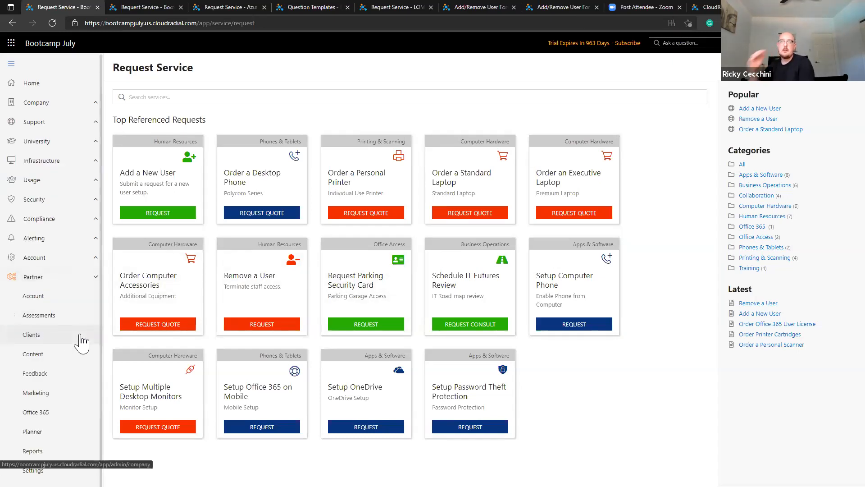
click(75, 355)
scroll(177, 344, down, 8)
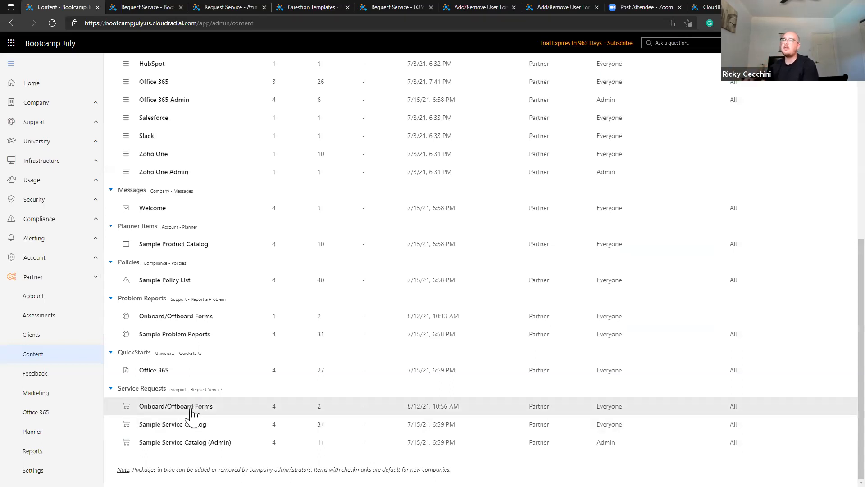
click(193, 410)
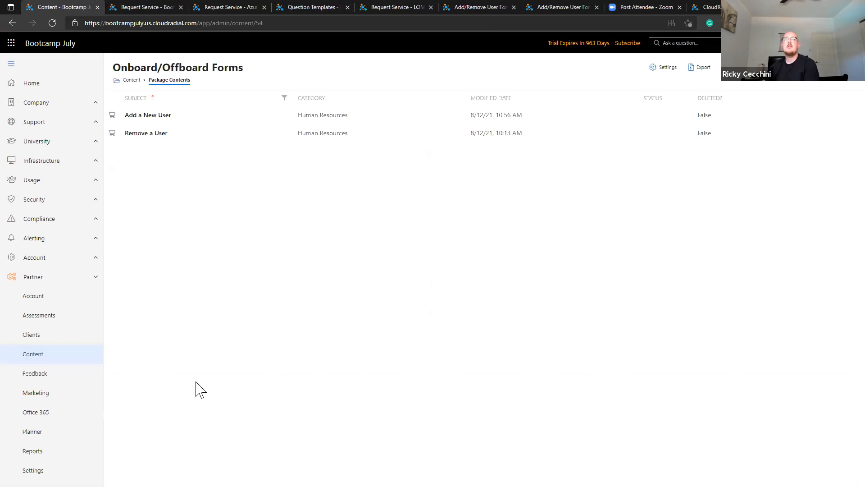
Preview the Add a New User item, close it, and go to partner Settings.
click(235, 119)
scroll(385, 361, down, 7)
scroll(390, 371, down, 6)
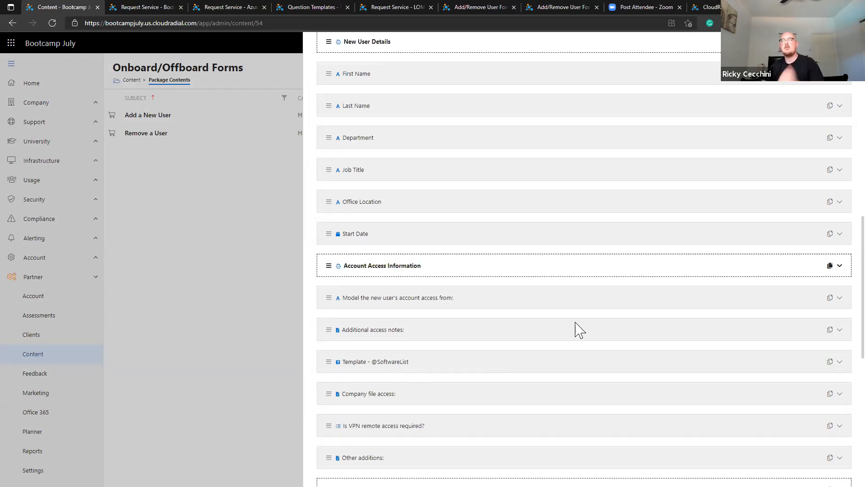
scroll(576, 323, up, 13)
click(848, 46)
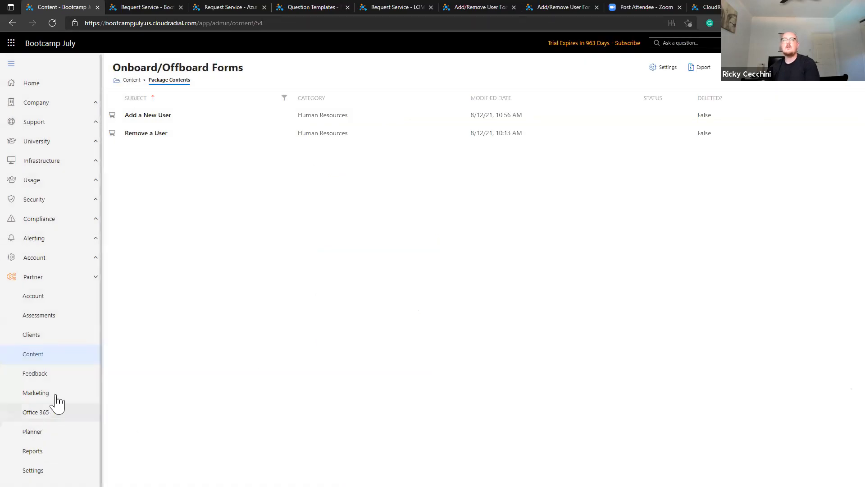
click(33, 470)
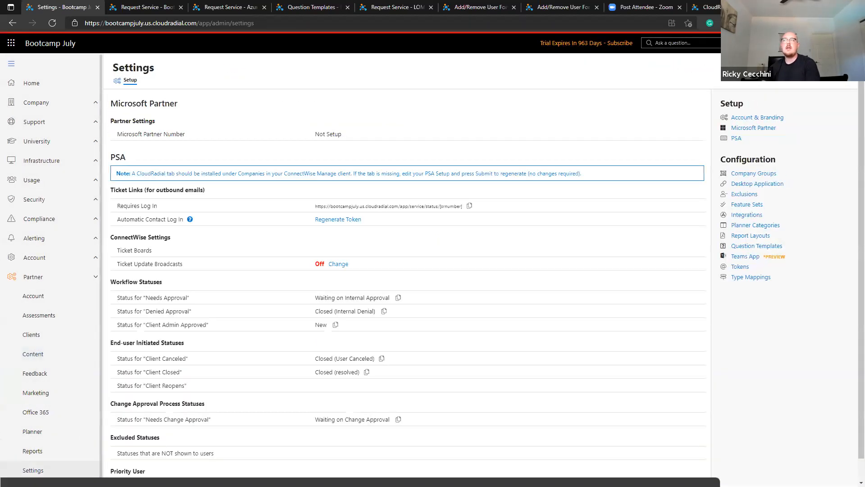
Review the Question Templates list in Settings, then return to Support > Request Service.
click(740, 248)
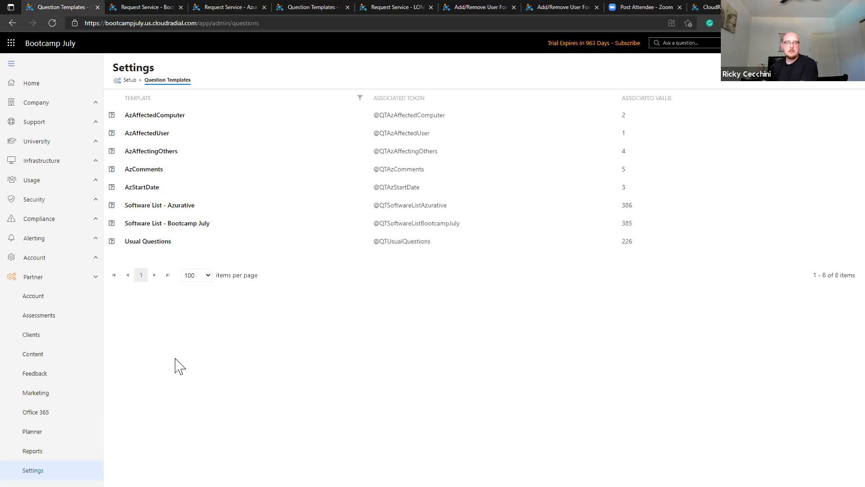
key(alt+Left)
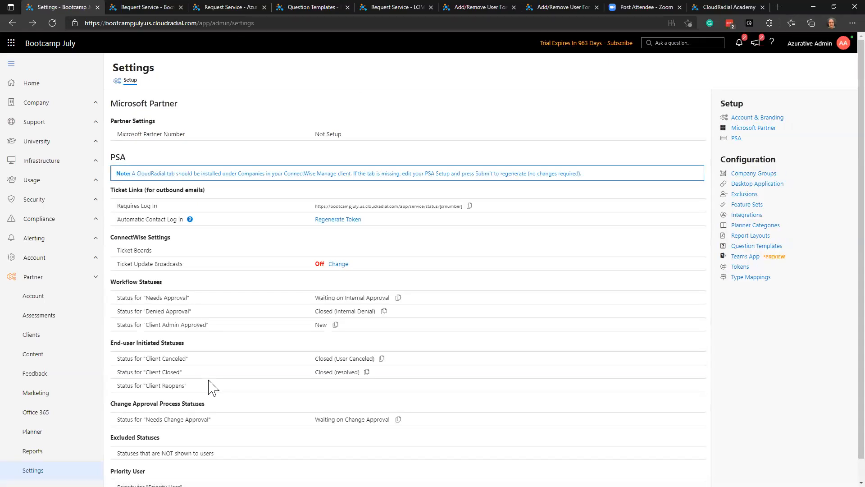
click(73, 84)
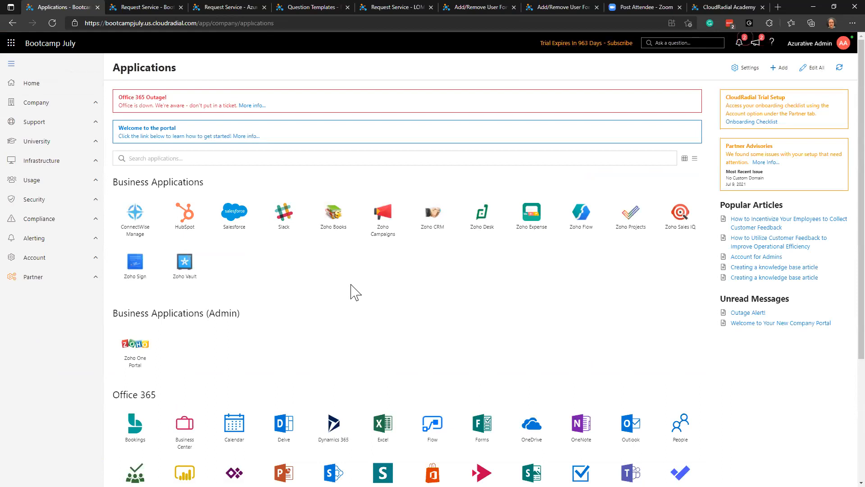
click(63, 123)
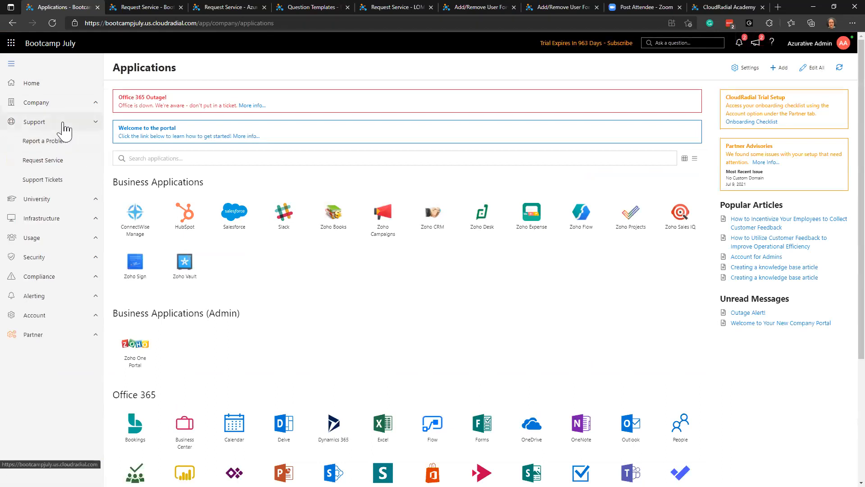
click(74, 162)
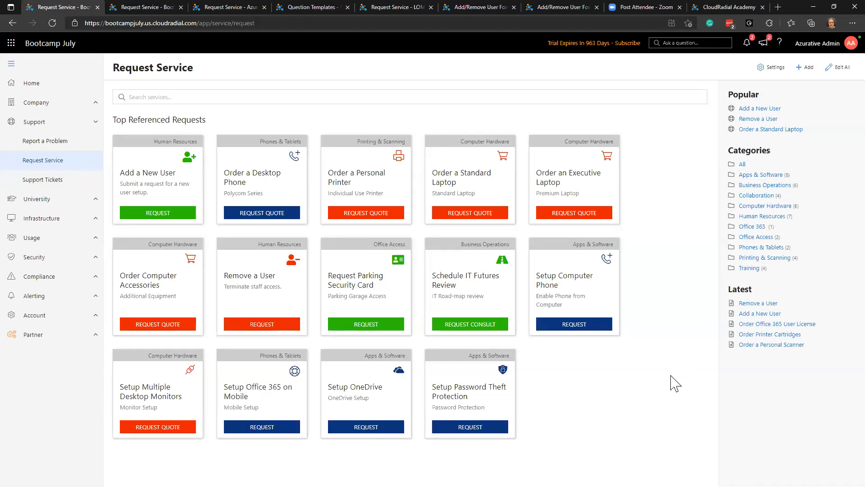
click(202, 195)
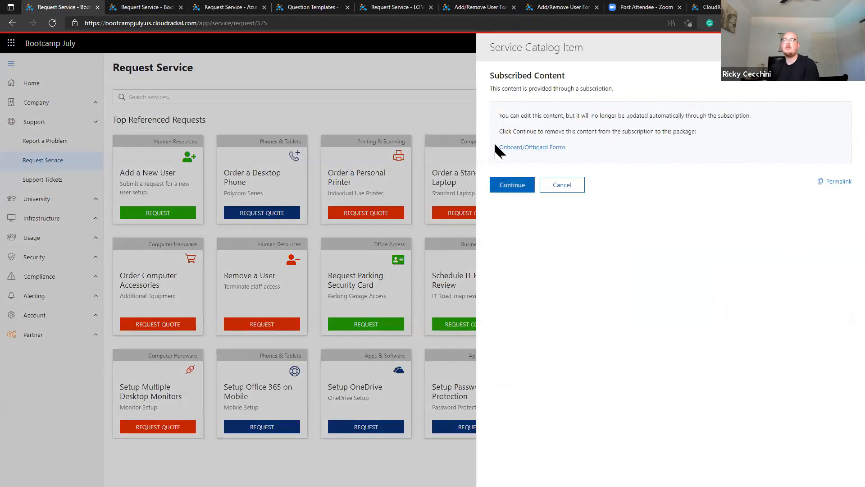
click(512, 185)
key(Return)
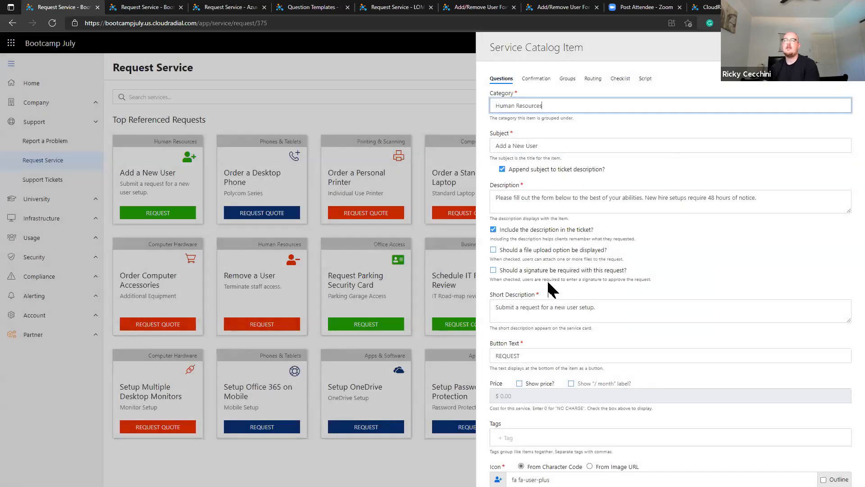
scroll(553, 298, down, 15)
scroll(555, 334, down, 8)
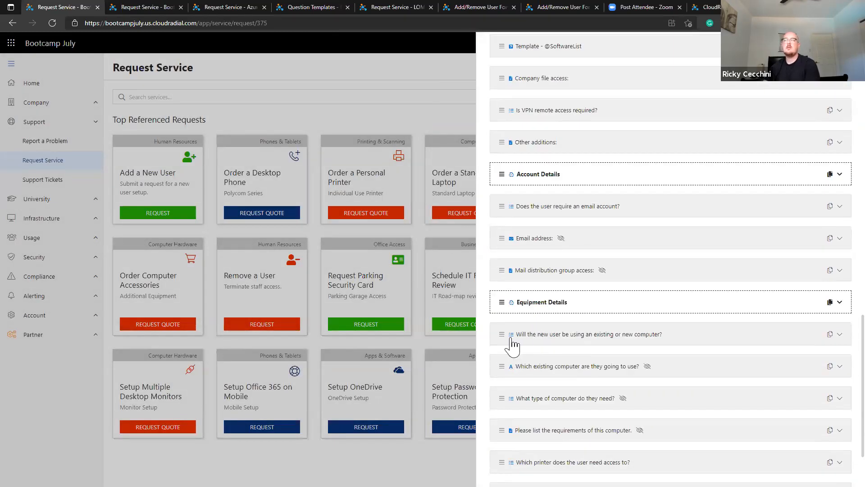
click(608, 339)
scroll(610, 346, down, 3)
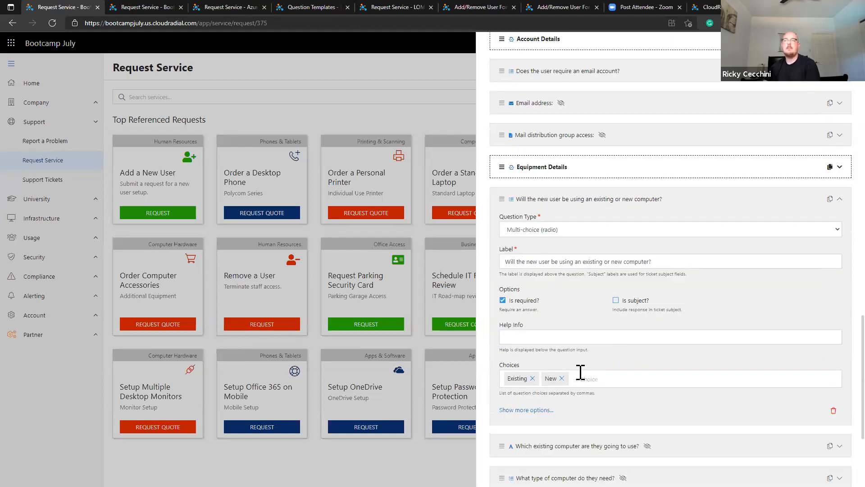
scroll(576, 375, down, 1)
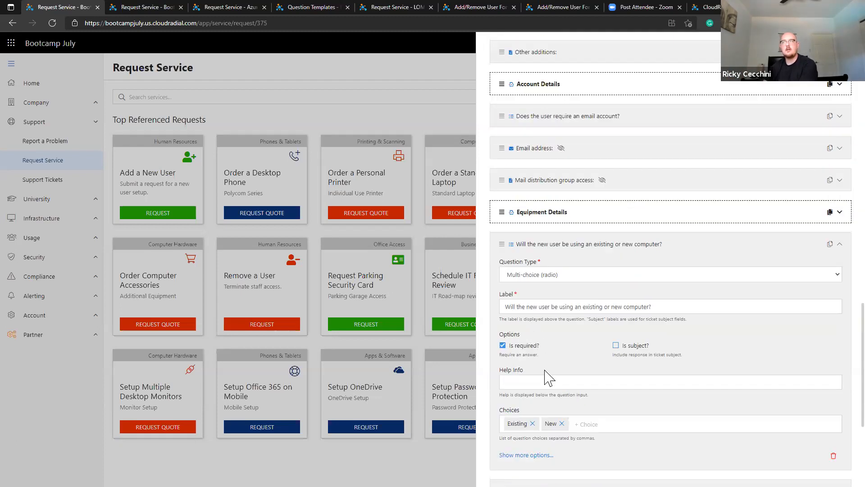
scroll(547, 376, down, 1)
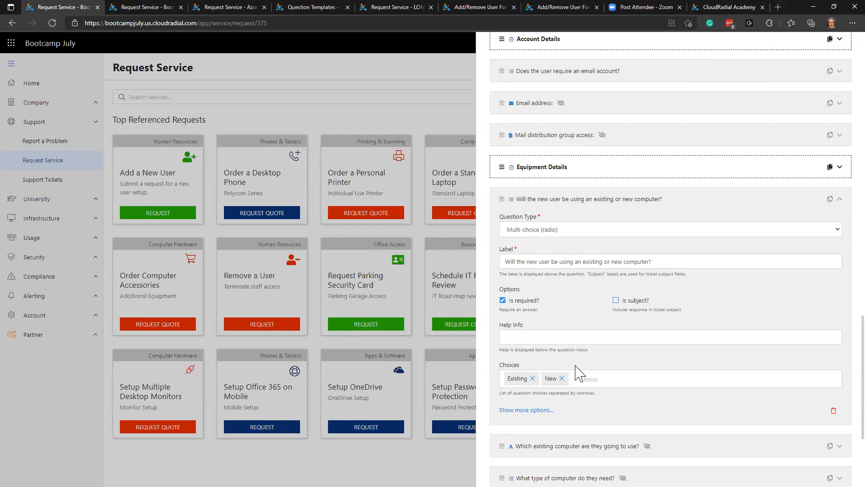
click(586, 204)
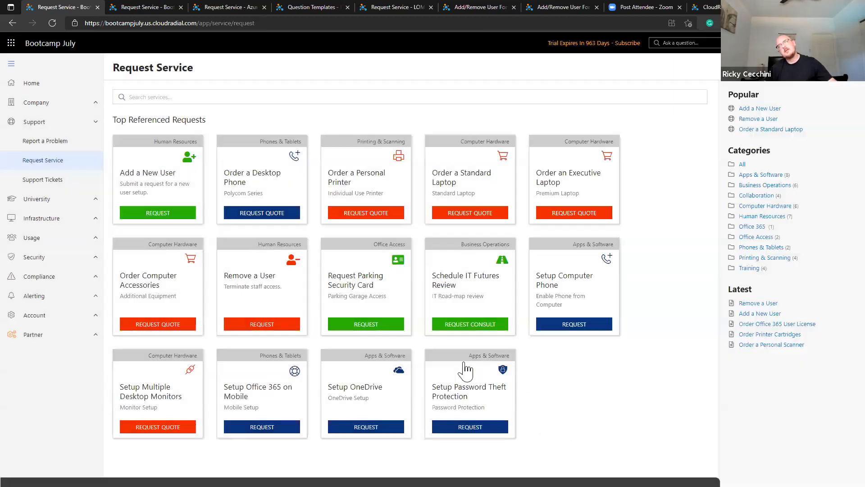
click(570, 436)
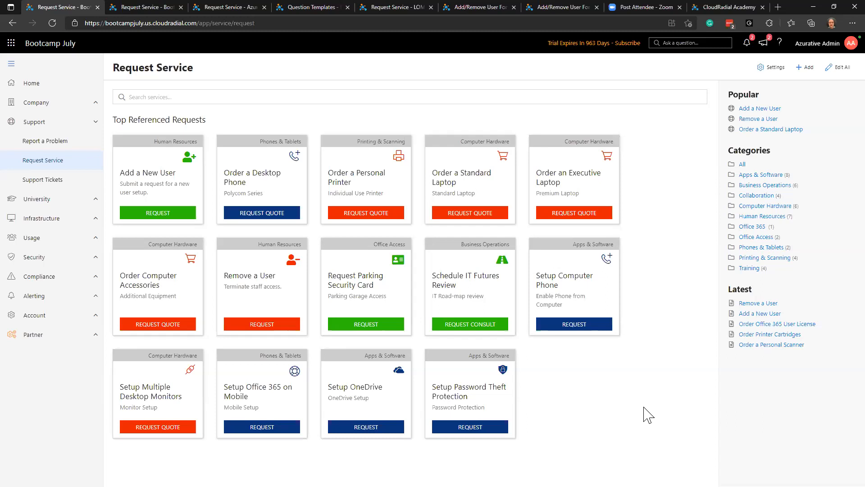
Start a new service catalog item and cancel it right away.
click(806, 67)
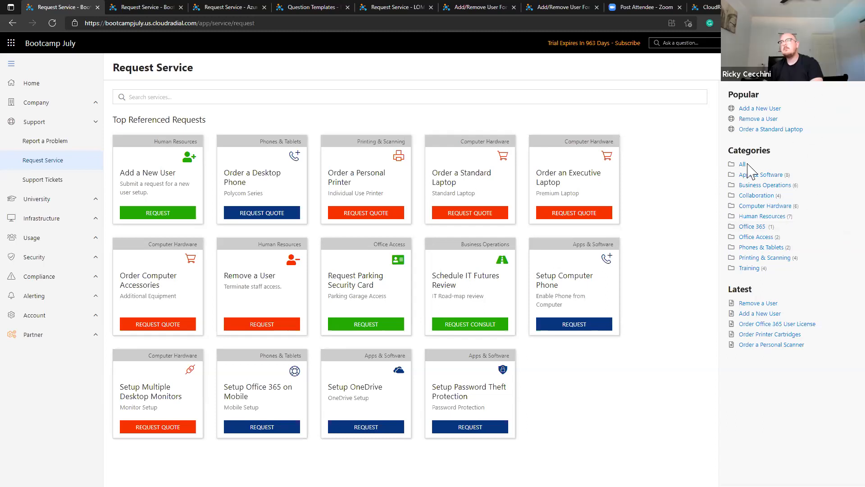
scroll(545, 288, down, 6)
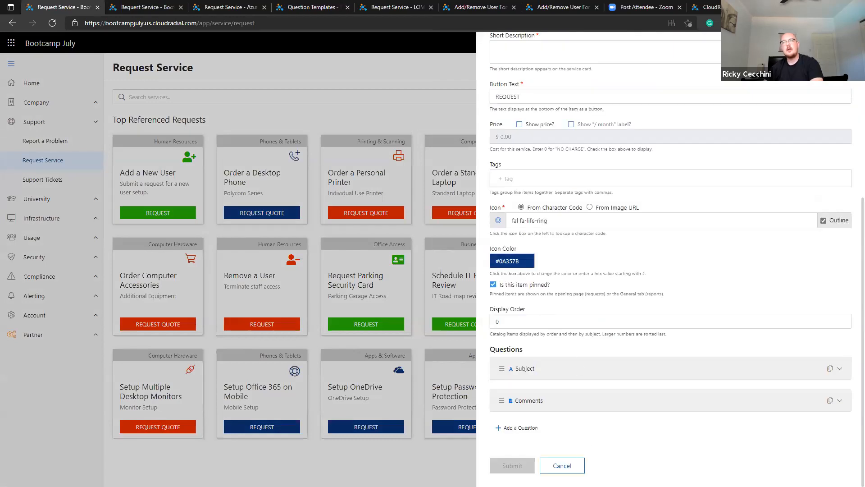
click(562, 466)
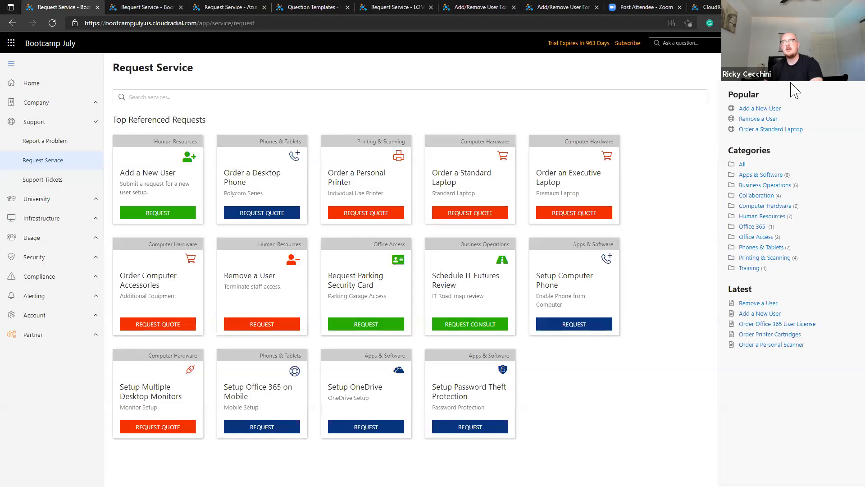
On another new item, make the Comments question a Page Break, then cancel without saving.
click(805, 67)
scroll(574, 342, down, 7)
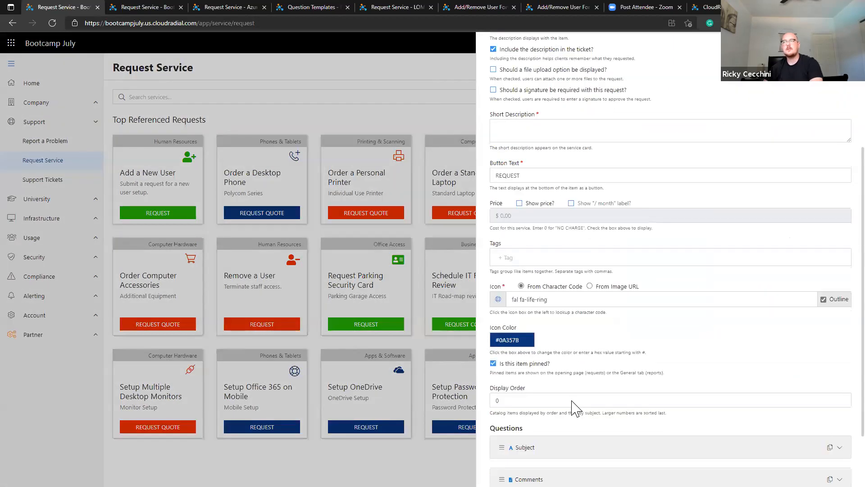
click(531, 407)
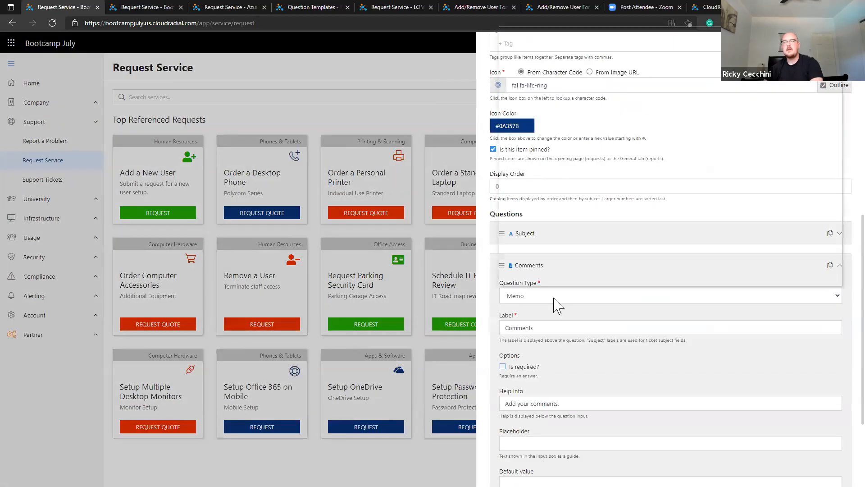
click(555, 299)
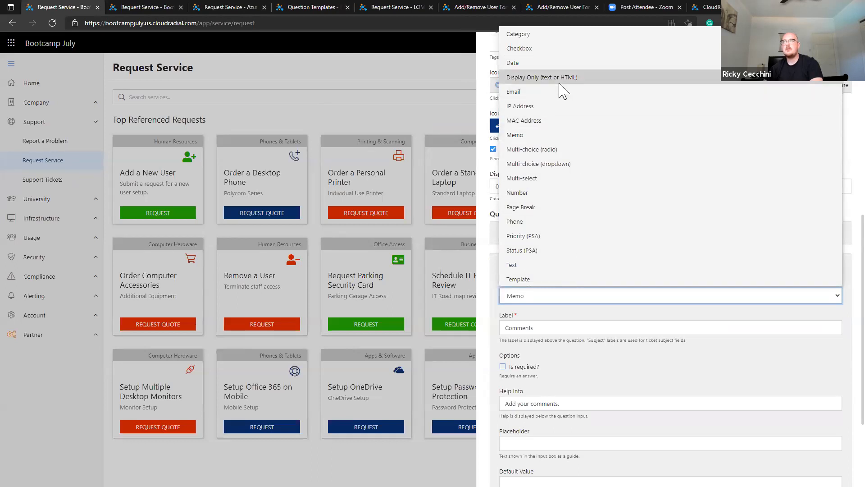
click(558, 207)
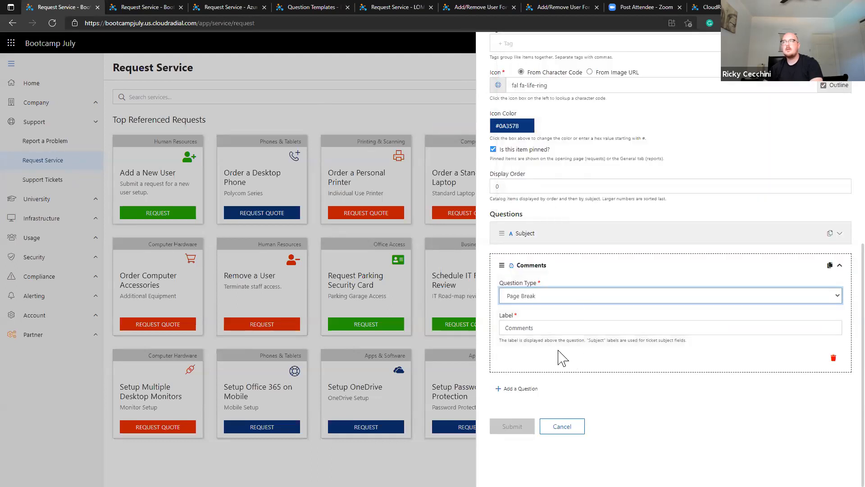
click(574, 324)
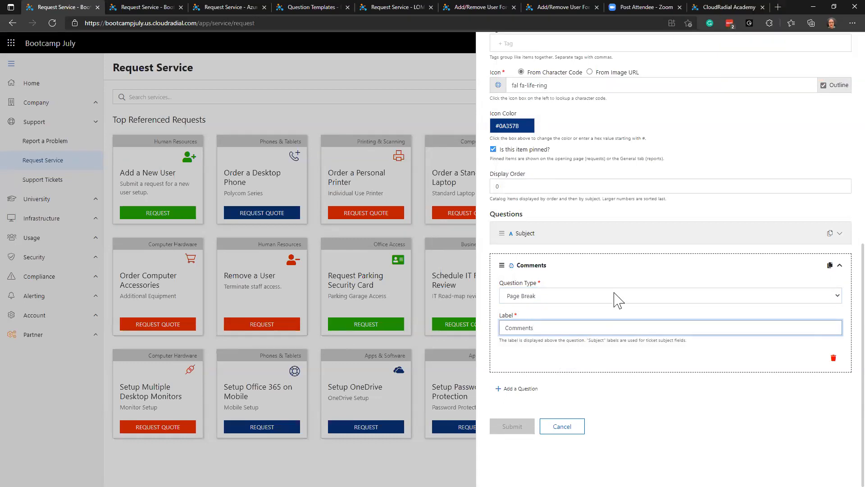
click(579, 297)
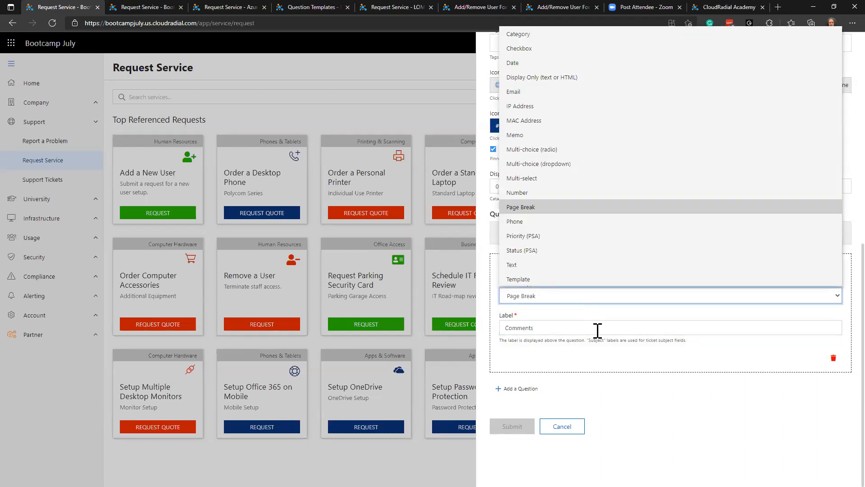
click(612, 318)
click(574, 427)
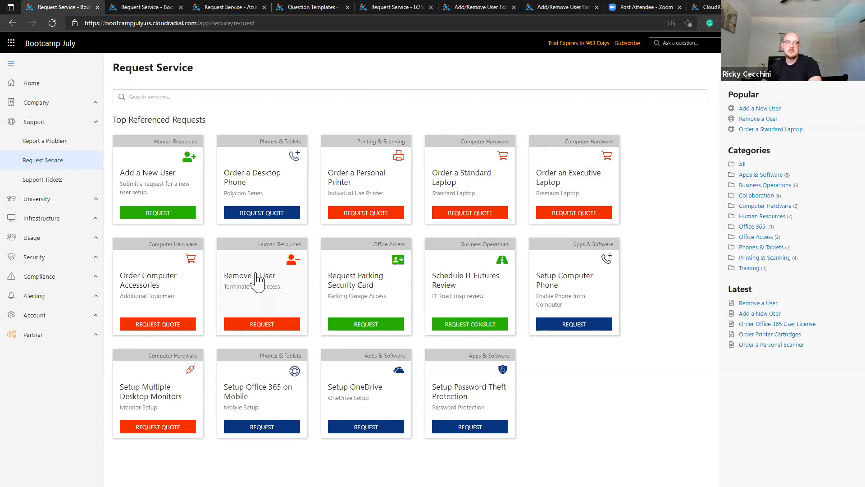
In Partner > Content, check the Onboard/Offboard Forms package is shared with Everyone and All company groups.
click(36, 335)
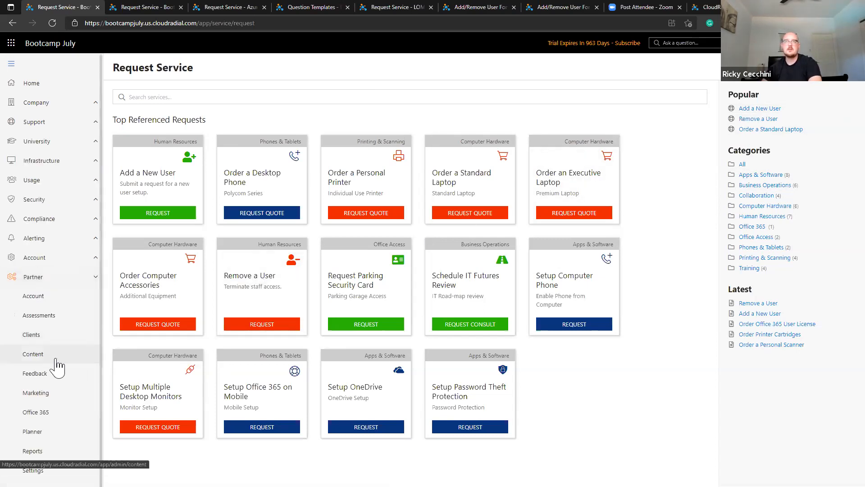
click(57, 360)
scroll(151, 365, down, 10)
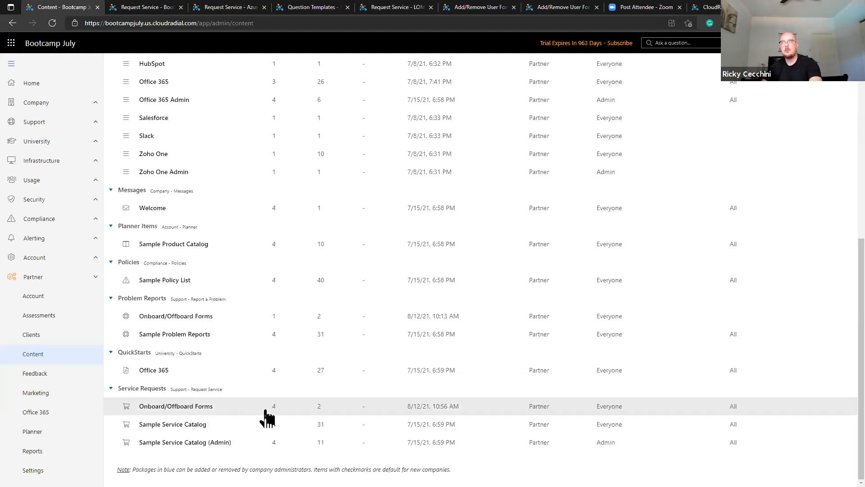
double_click(735, 407)
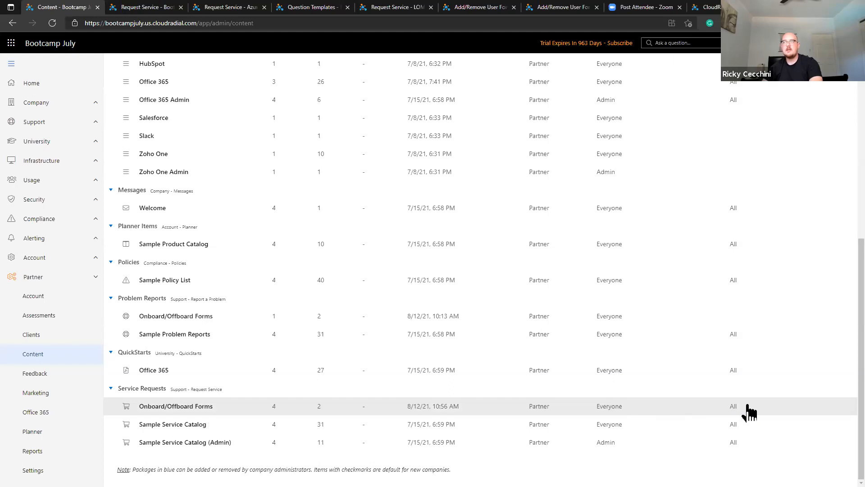
drag(631, 408, 589, 408)
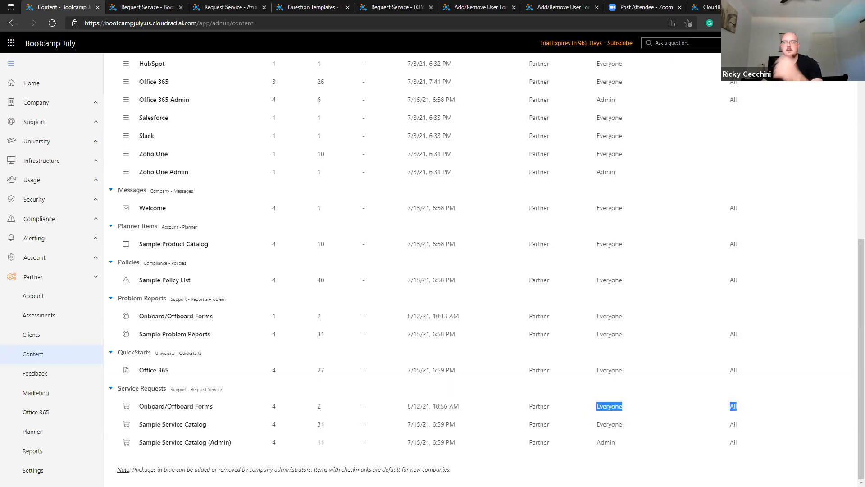
scroll(721, 279, up, 8)
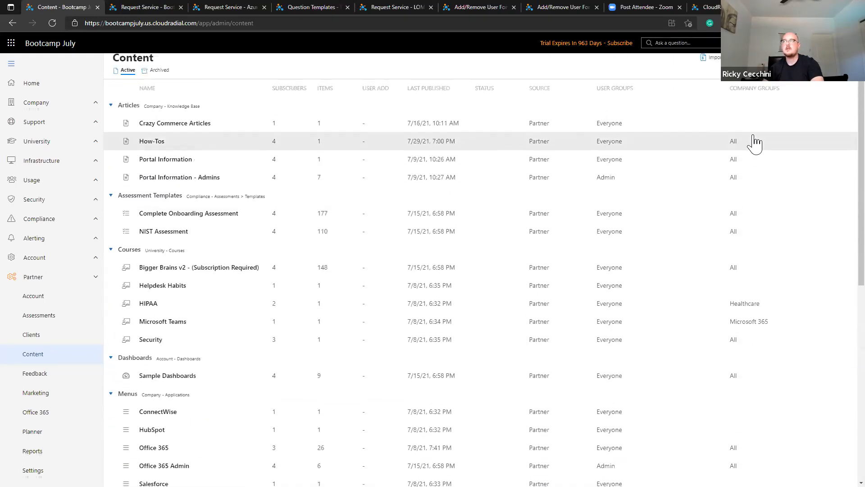
scroll(734, 203, down, 8)
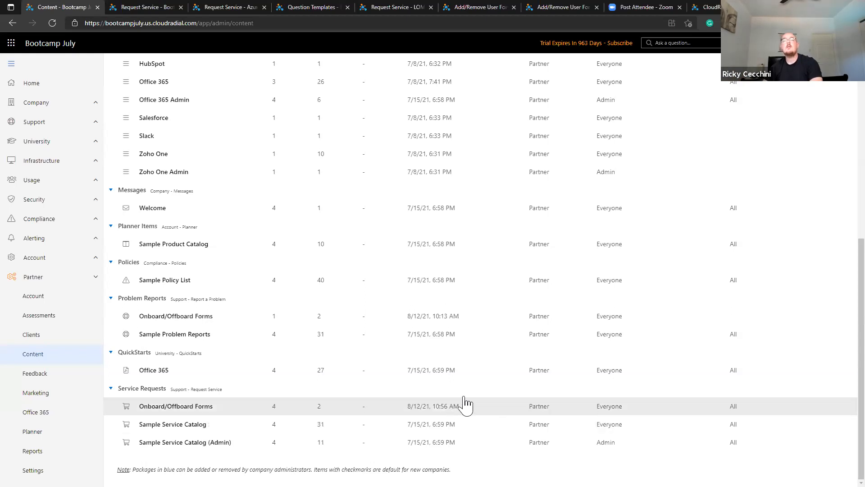
click(72, 129)
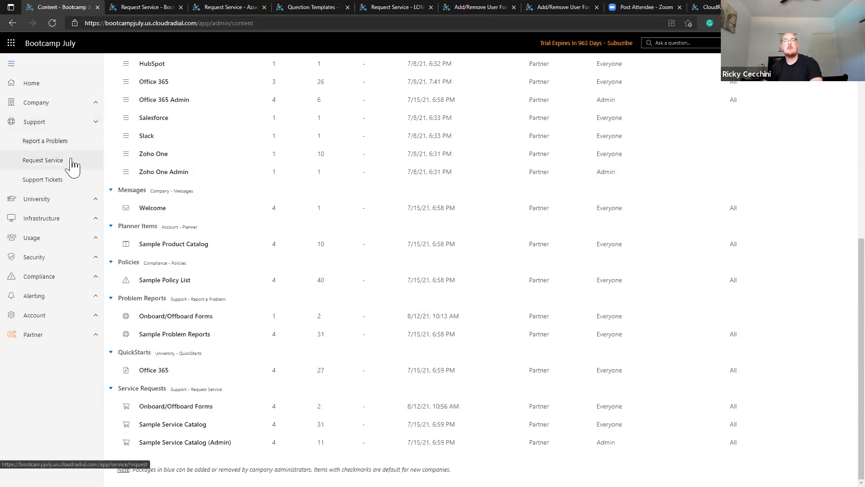
On a new catalog item, require admin approval with an approver e-mail, then discard it.
click(70, 161)
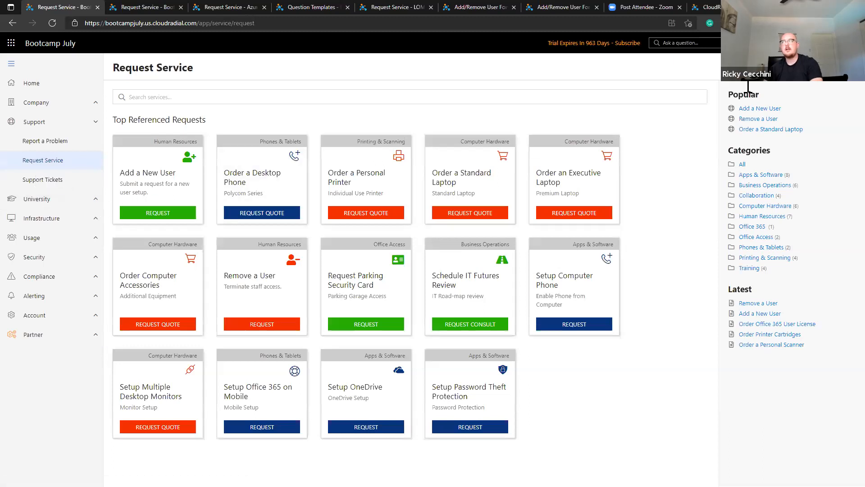
click(800, 83)
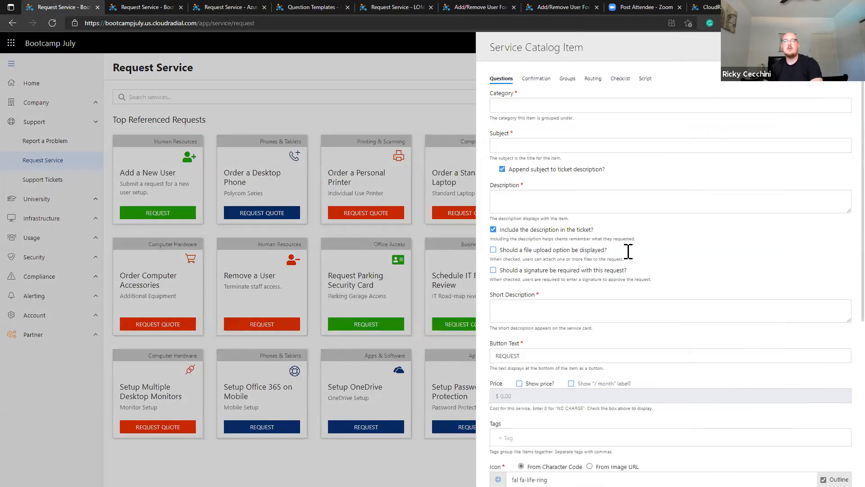
click(593, 79)
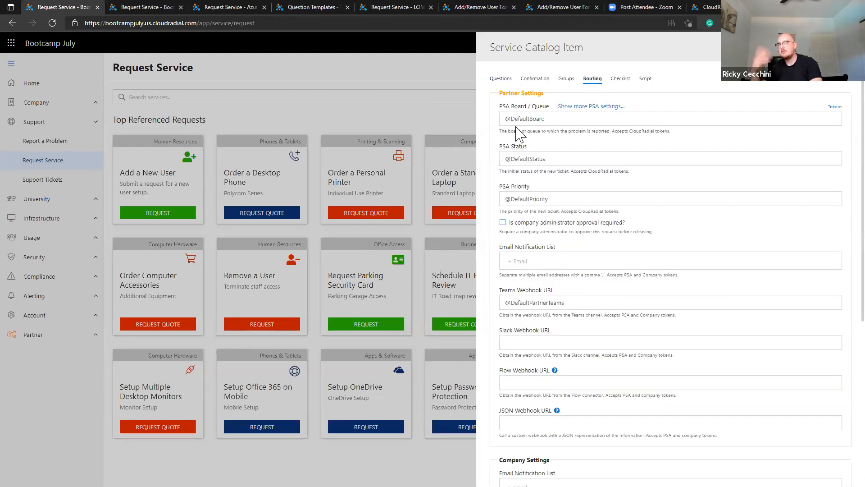
click(529, 225)
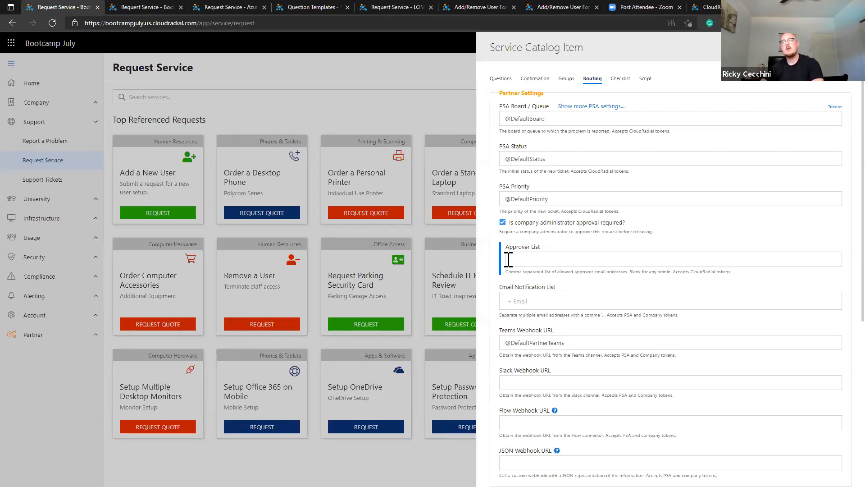
click(643, 253)
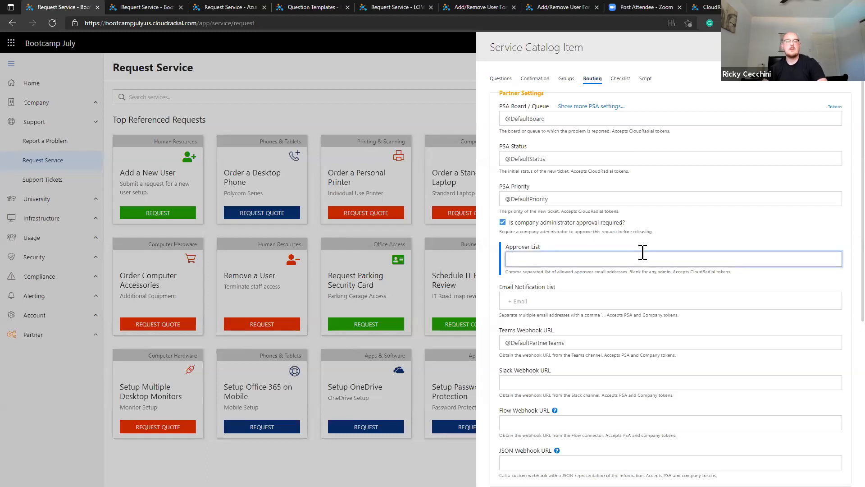
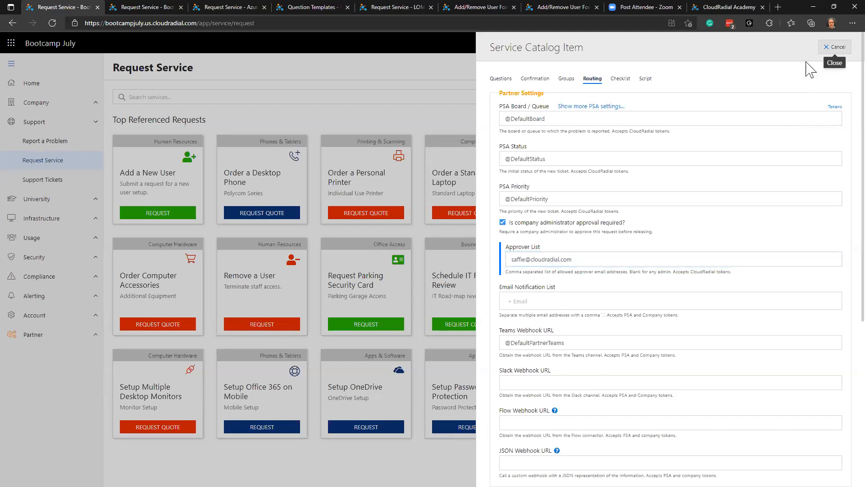
click(835, 48)
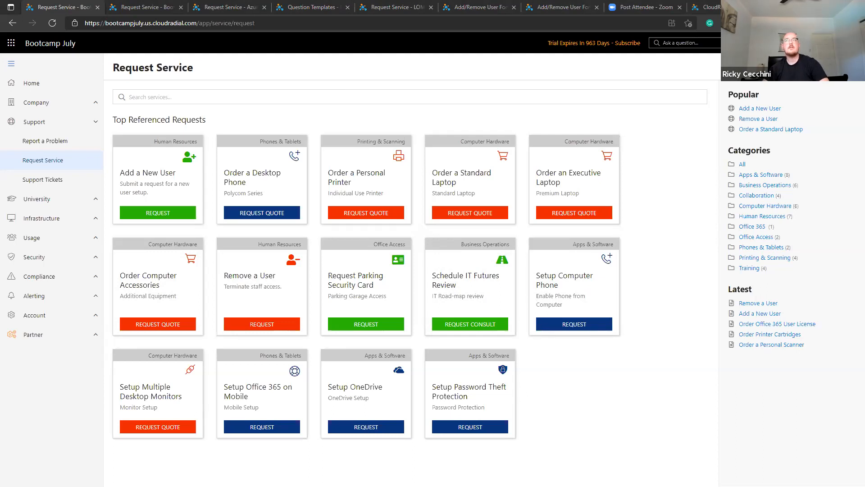
drag(0, 18, 370, 1)
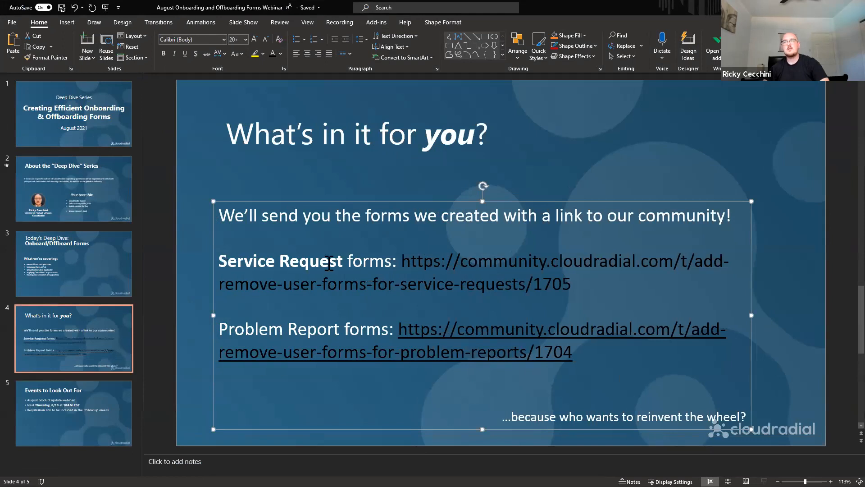
Copy slide 4's Service Request forms community link and open it in a new browser tab.
click(529, 261)
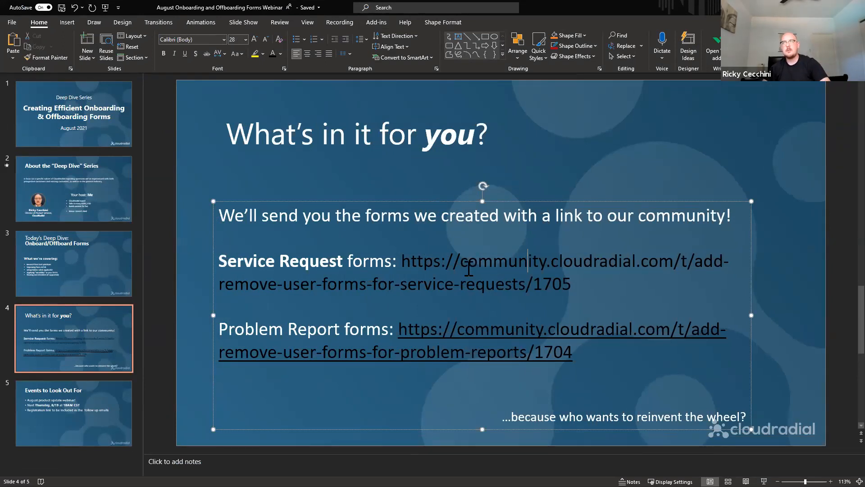
drag(401, 261, 572, 277)
key(ctrl+v)
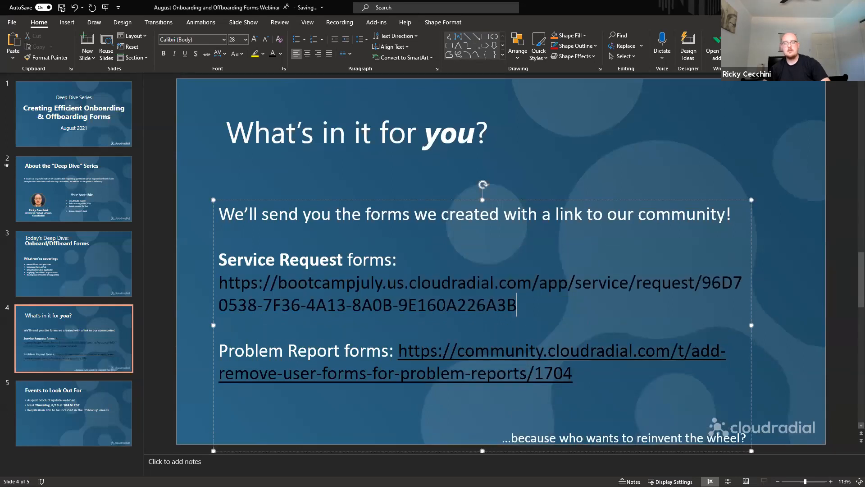
key(ctrl+z)
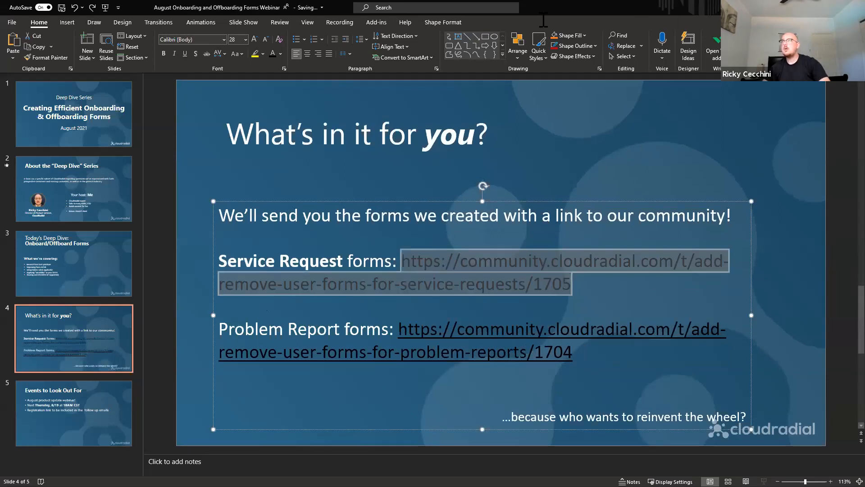
key(alt+Tab)
key(ctrl+t)
key(ctrl+v)
key(Return)
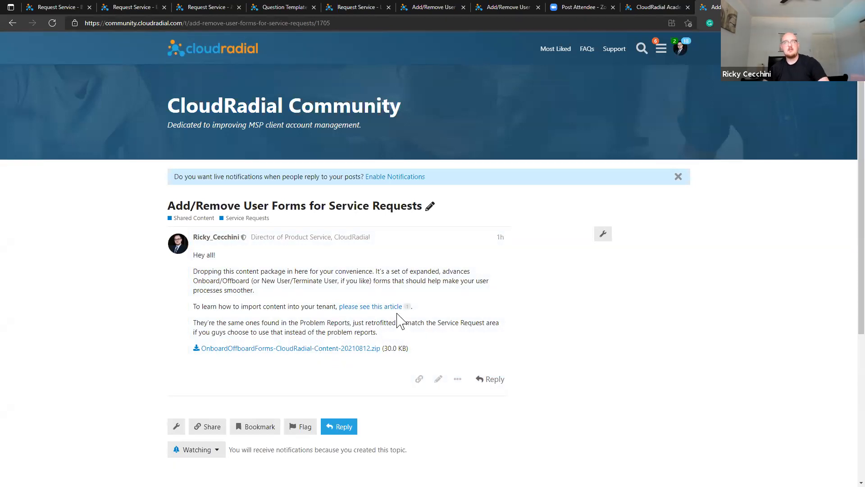
Change the topic number to 1704 to view the Problem Reports forms post, then close the tab.
drag(327, 23, 331, 23)
text(4)
key(Return)
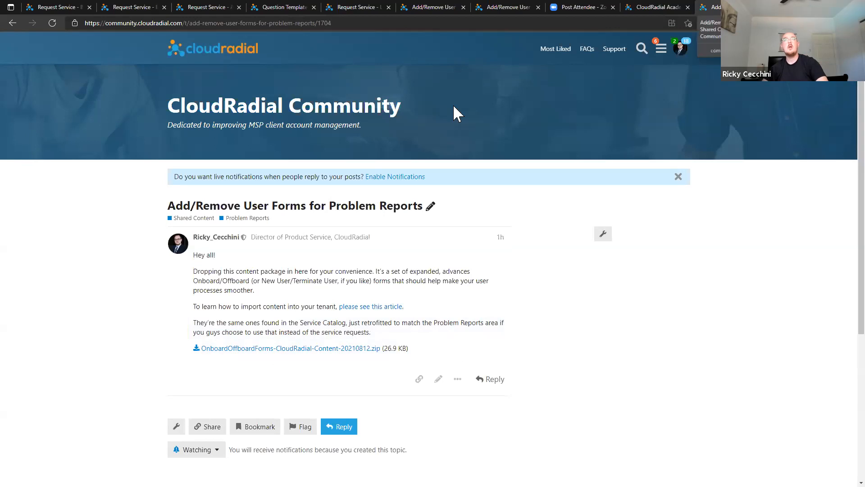
key(ctrl+w)
click(63, 5)
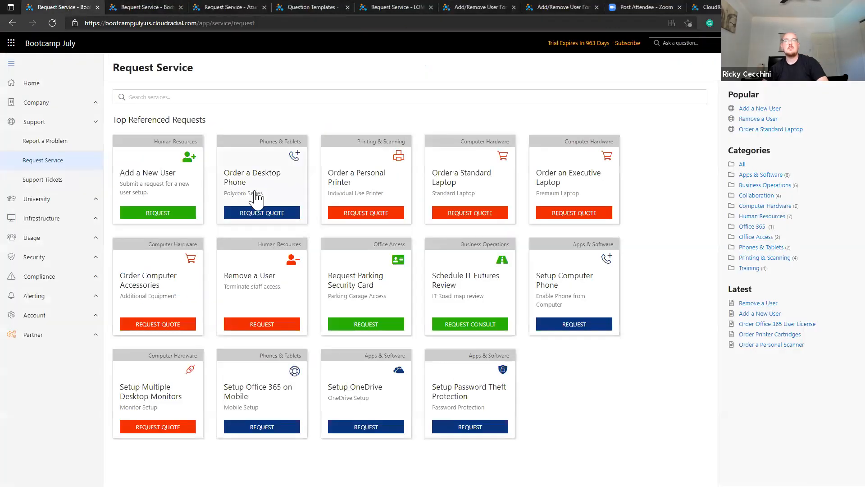
click(169, 182)
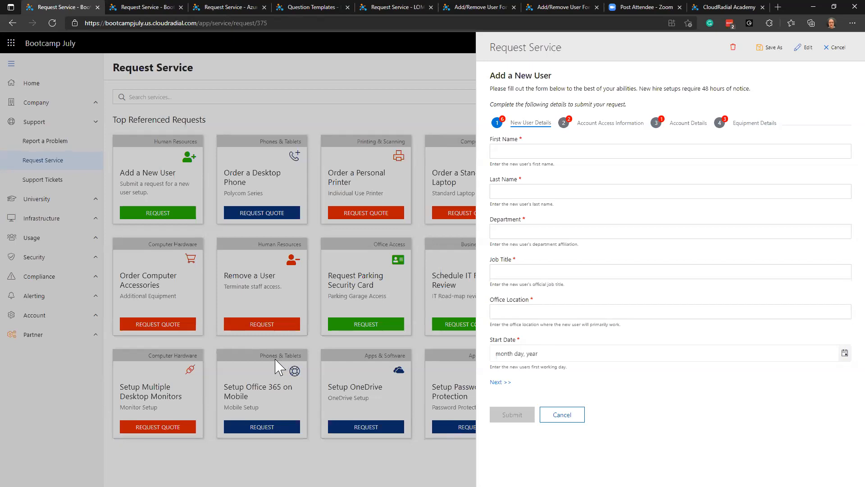
click(576, 427)
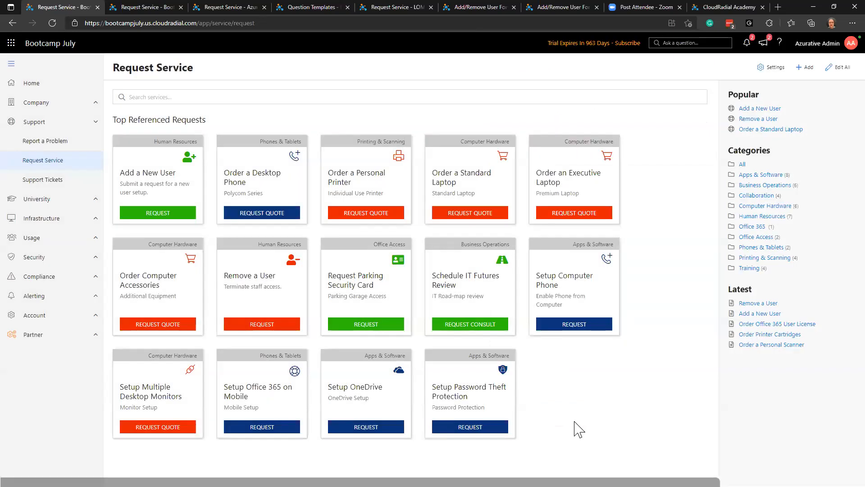